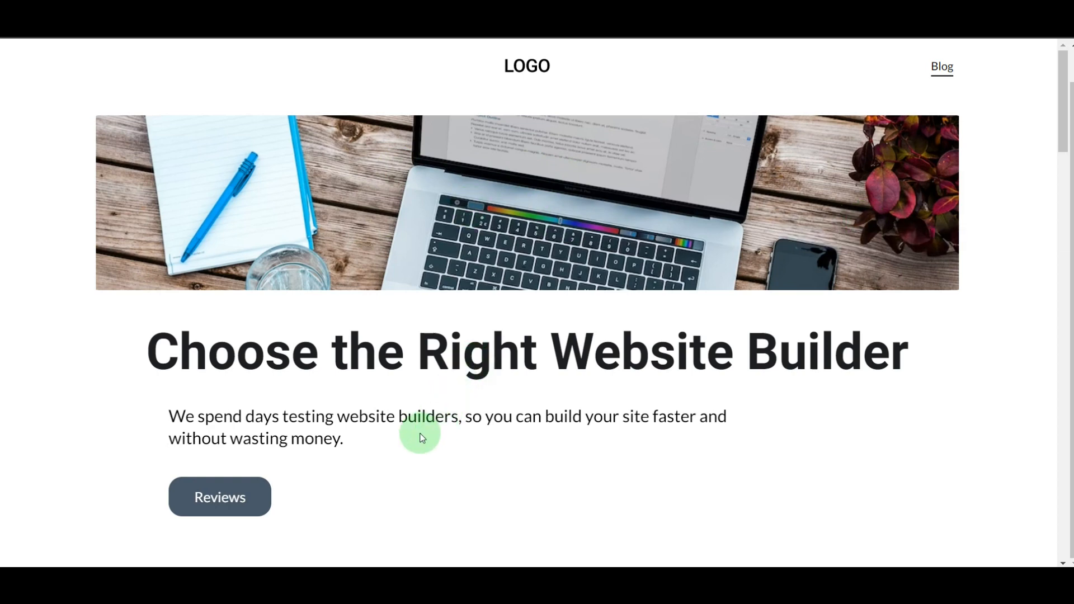
Look through the finished blog homepage, from the hero and latest articles to the YouTube and team sections.
{"action": "left_click_drag", "start_coordinate": [1064, 110], "coordinate": [1060, 204]}
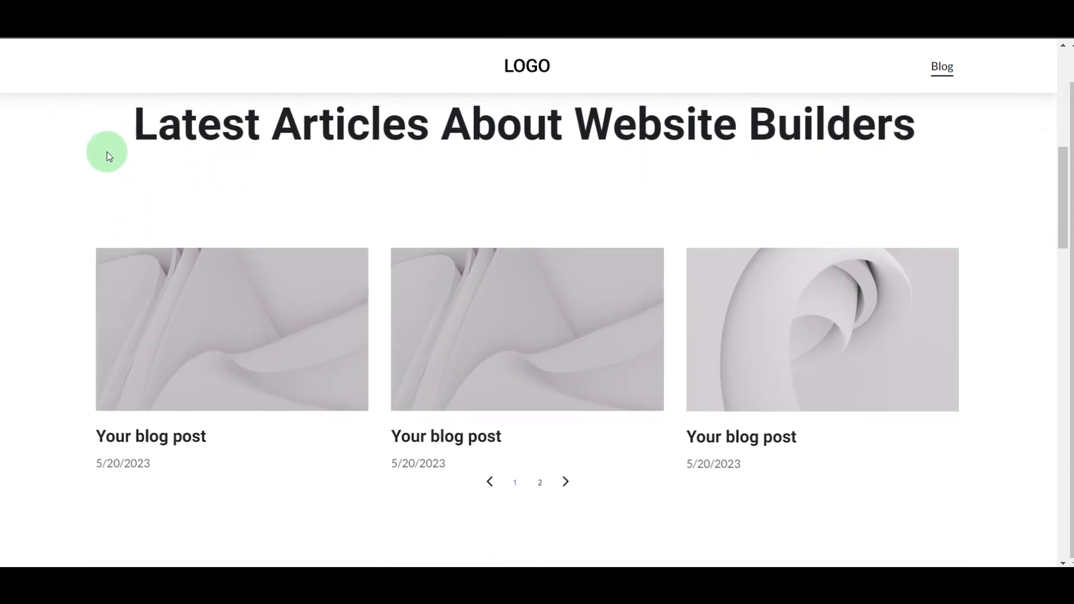
{"action": "left_click_drag", "start_coordinate": [1064, 166], "coordinate": [1061, 259]}
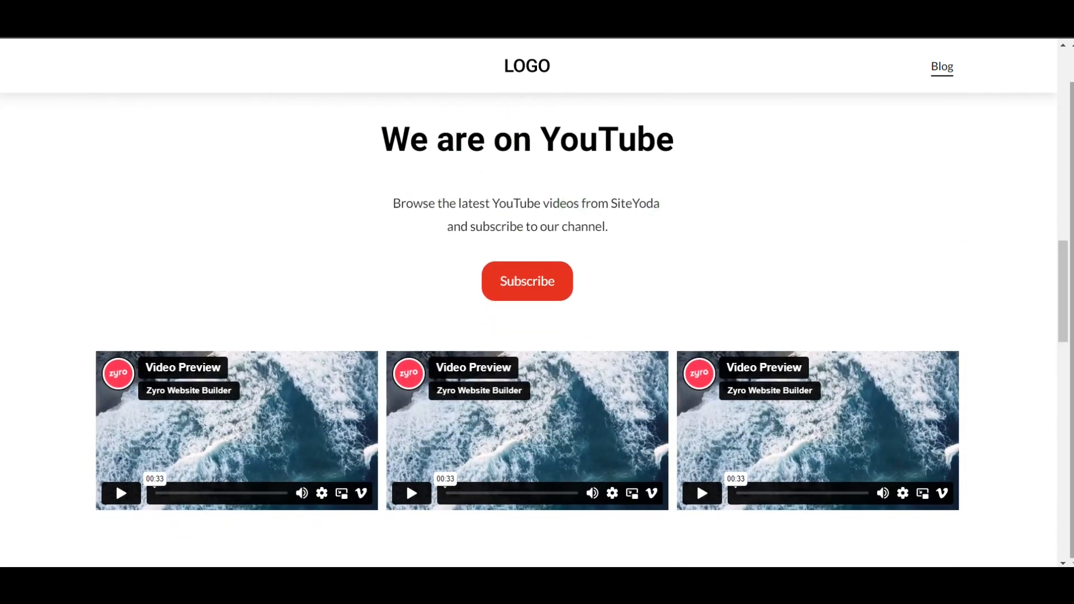
{"action": "left_click_drag", "start_coordinate": [1063, 281], "coordinate": [1069, 383]}
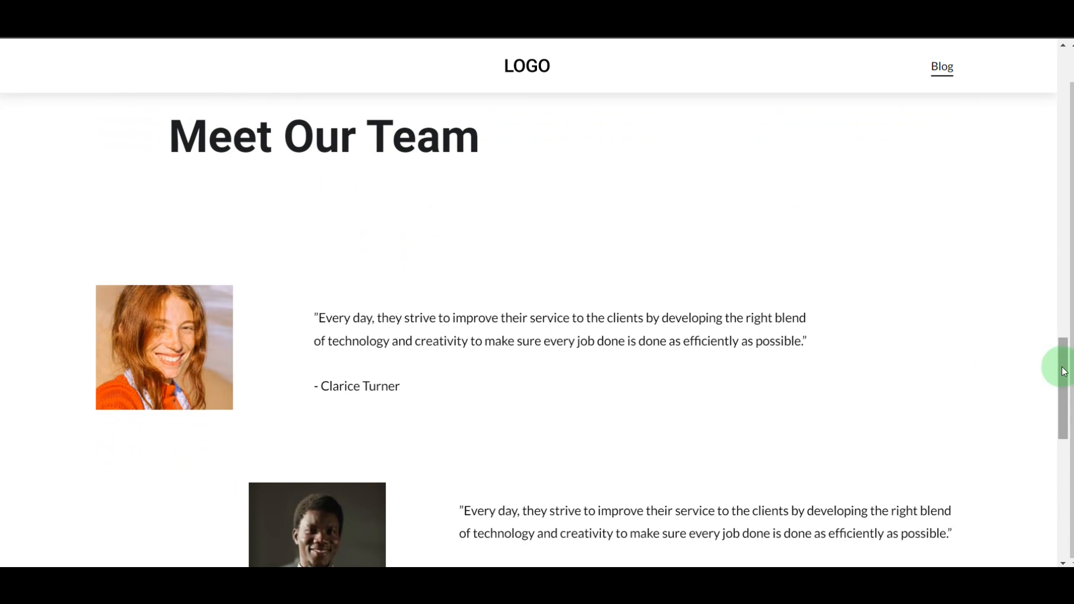
{"action": "left_click_drag", "start_coordinate": [1062, 371], "coordinate": [1031, 513]}
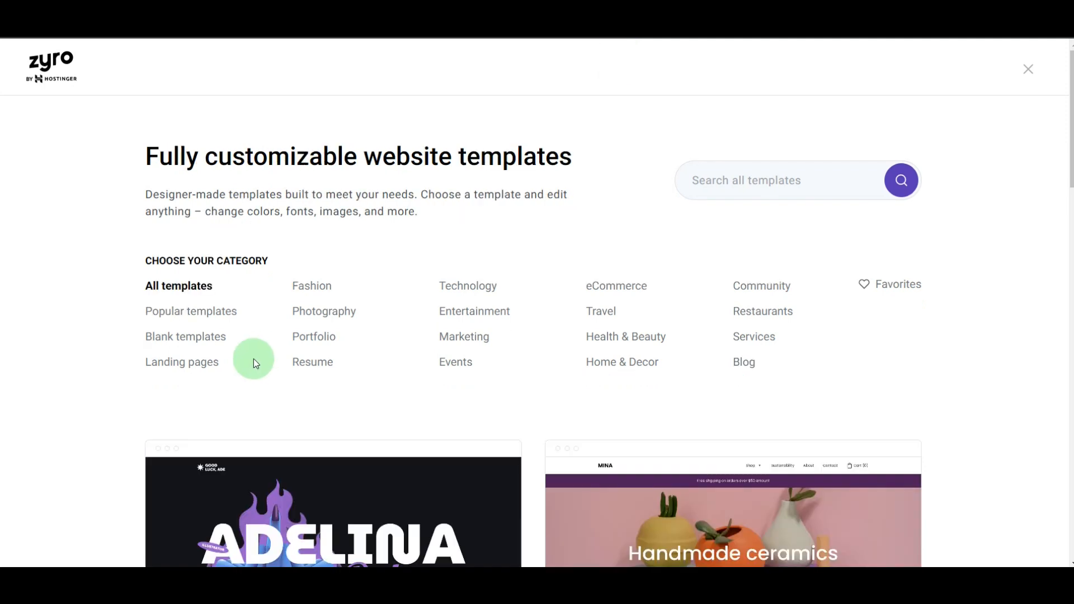
Start building a new website from the Blank Site template in the blank templates category.
{"action": "left_click", "coordinate": [190, 338]}
{"action": "scroll", "coordinate": [672, 304], "scroll_direction": "down", "scroll_amount": 15}
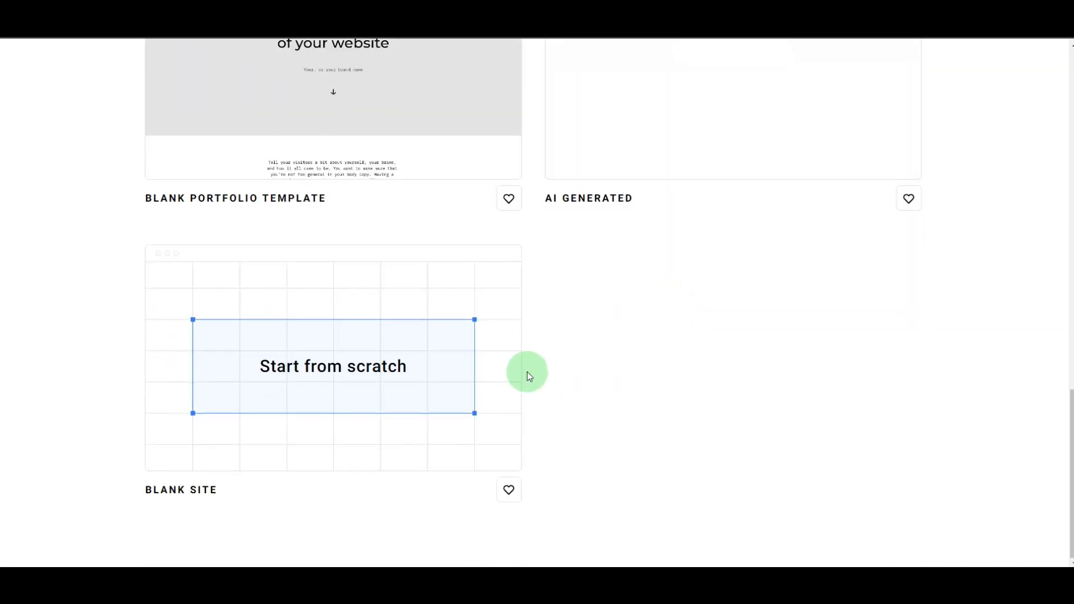
{"action": "mouse_move", "coordinate": [417, 365]}
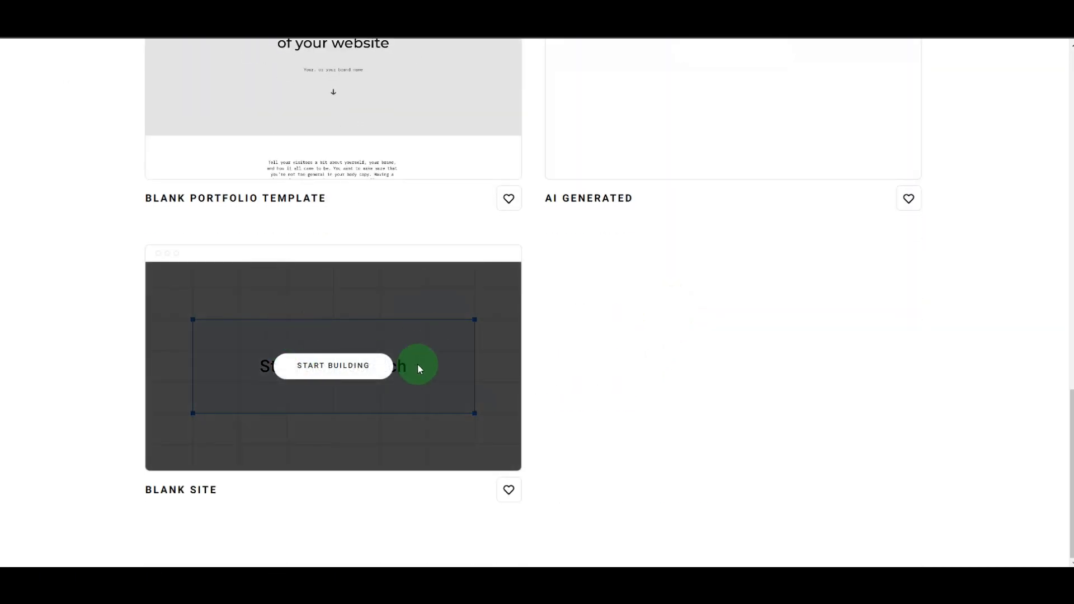
{"action": "left_click", "coordinate": [323, 370]}
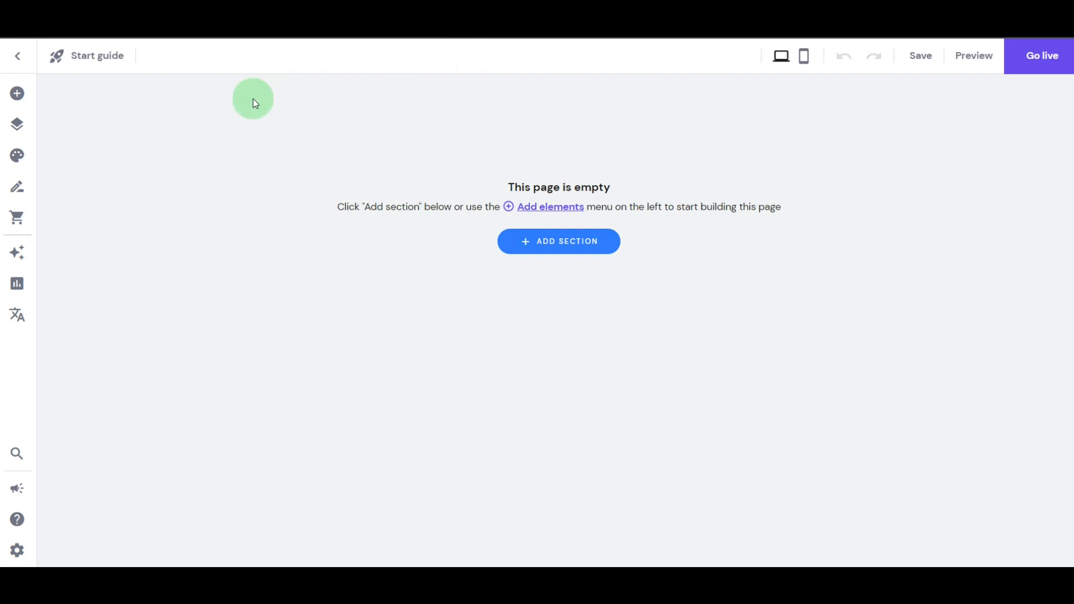
Show the hidden Home page in the site's main navigation.
{"action": "left_click", "coordinate": [18, 124]}
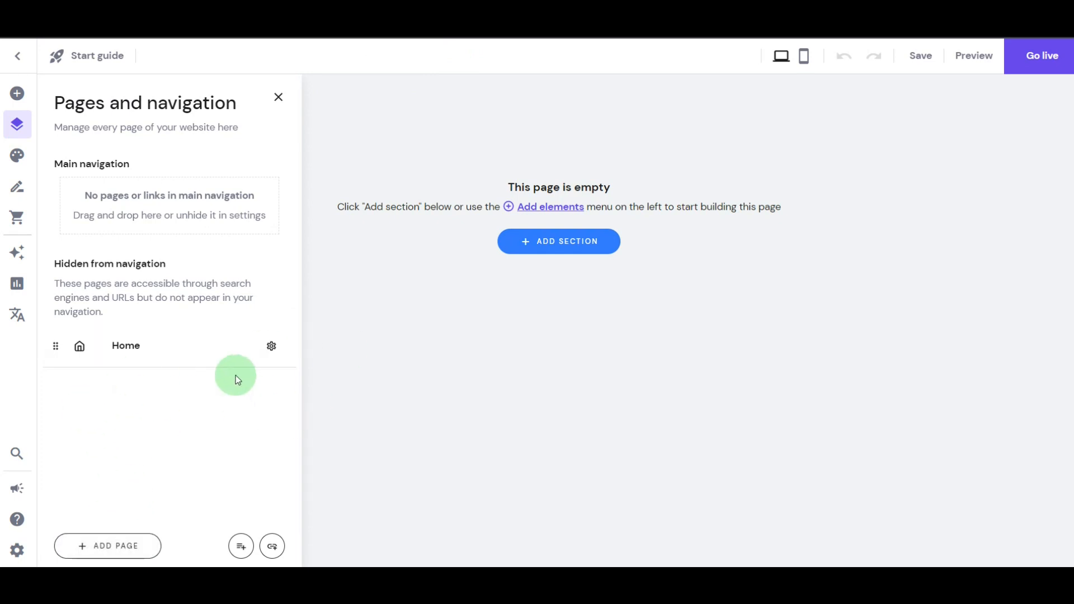
{"action": "left_click", "coordinate": [272, 349]}
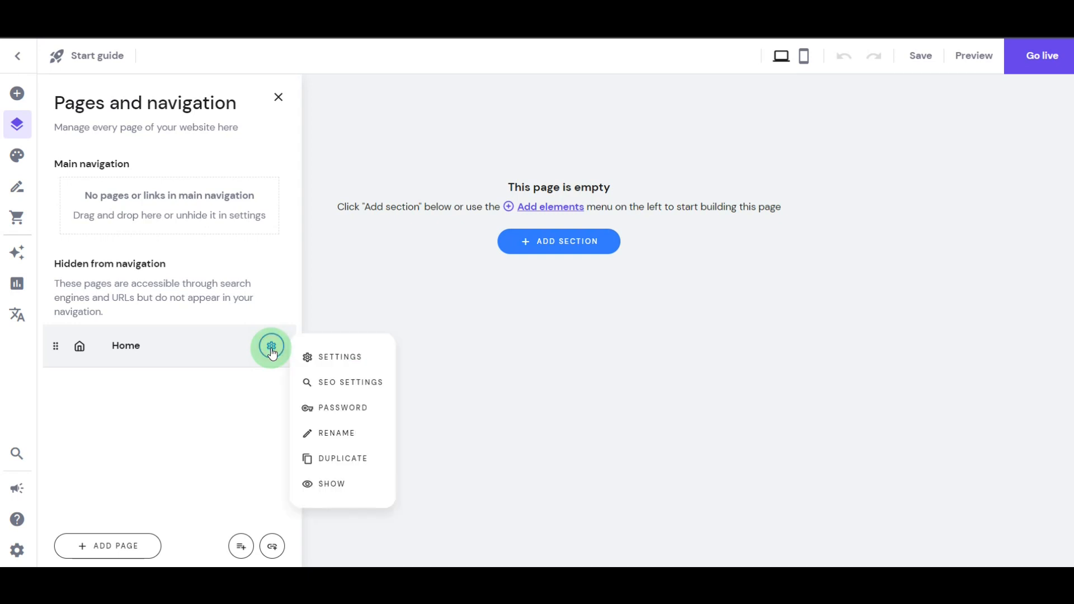
{"action": "left_click", "coordinate": [331, 487]}
{"action": "left_click", "coordinate": [278, 97]}
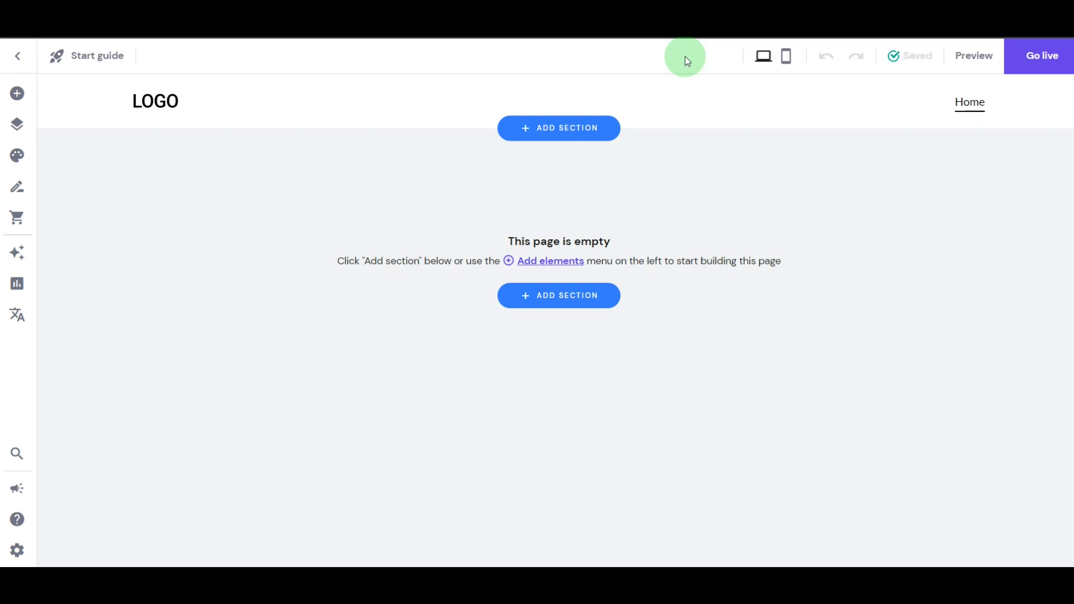
Add a blog to the site and look over the post list on its page.
{"action": "left_click", "coordinate": [20, 189]}
{"action": "left_click", "coordinate": [167, 498]}
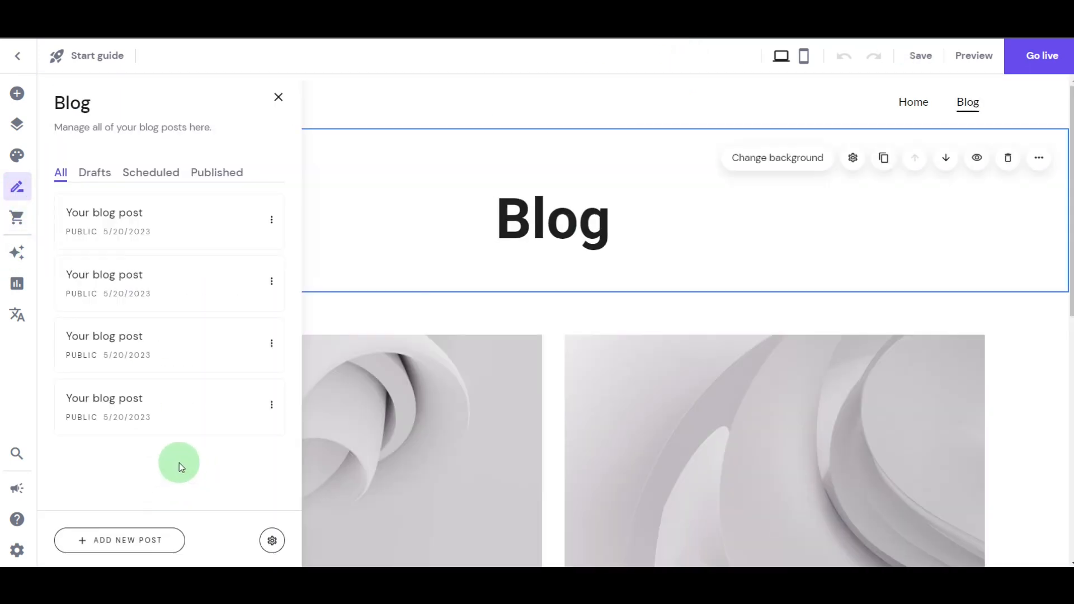
{"action": "left_click", "coordinate": [279, 97]}
{"action": "scroll", "coordinate": [480, 308], "scroll_direction": "down", "scroll_amount": 8}
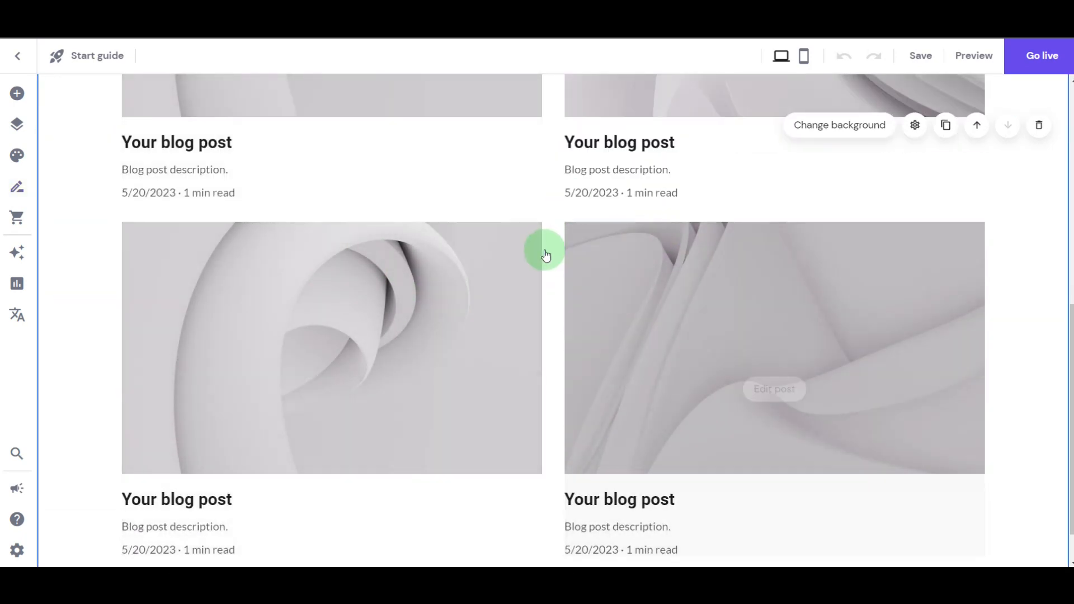
{"action": "scroll", "coordinate": [545, 252], "scroll_direction": "up", "scroll_amount": 4}
{"action": "scroll", "coordinate": [576, 246], "scroll_direction": "down", "scroll_amount": 4}
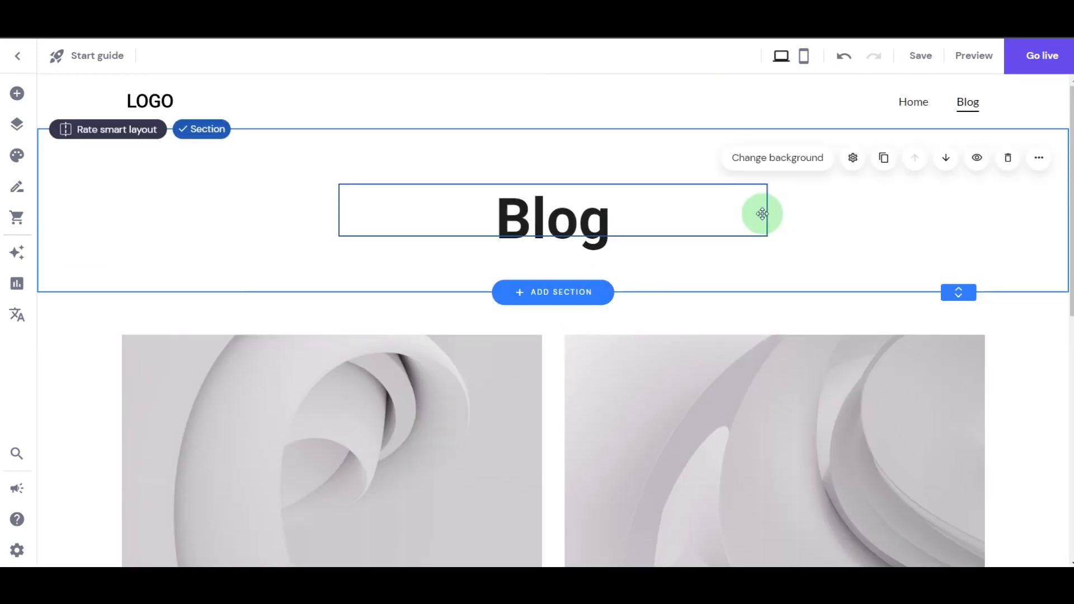
Set the header logo's position to centre.
{"action": "left_click", "coordinate": [689, 104]}
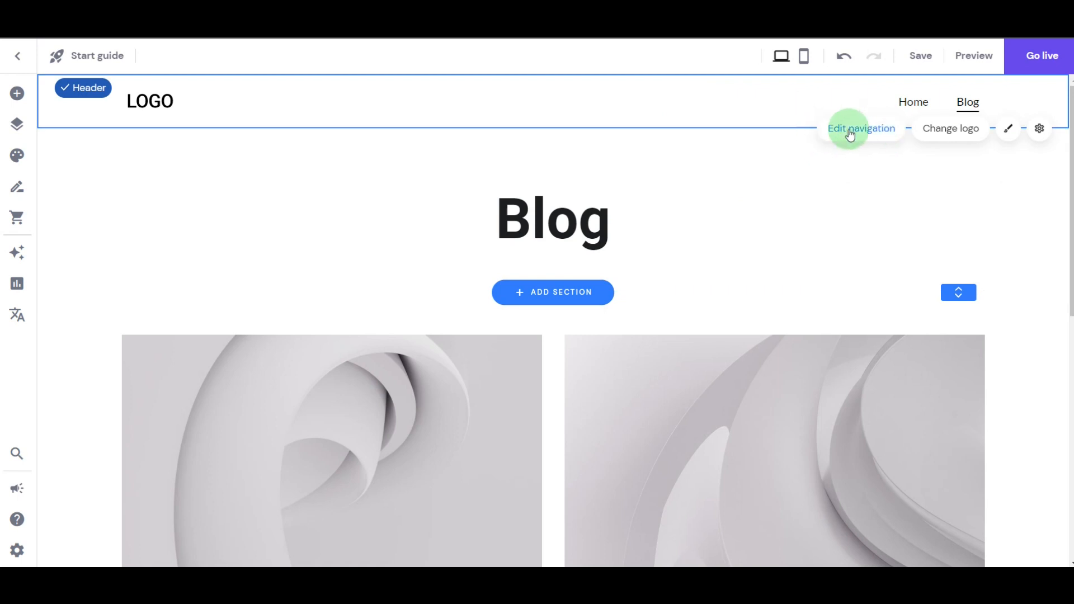
{"action": "left_click", "coordinate": [952, 133]}
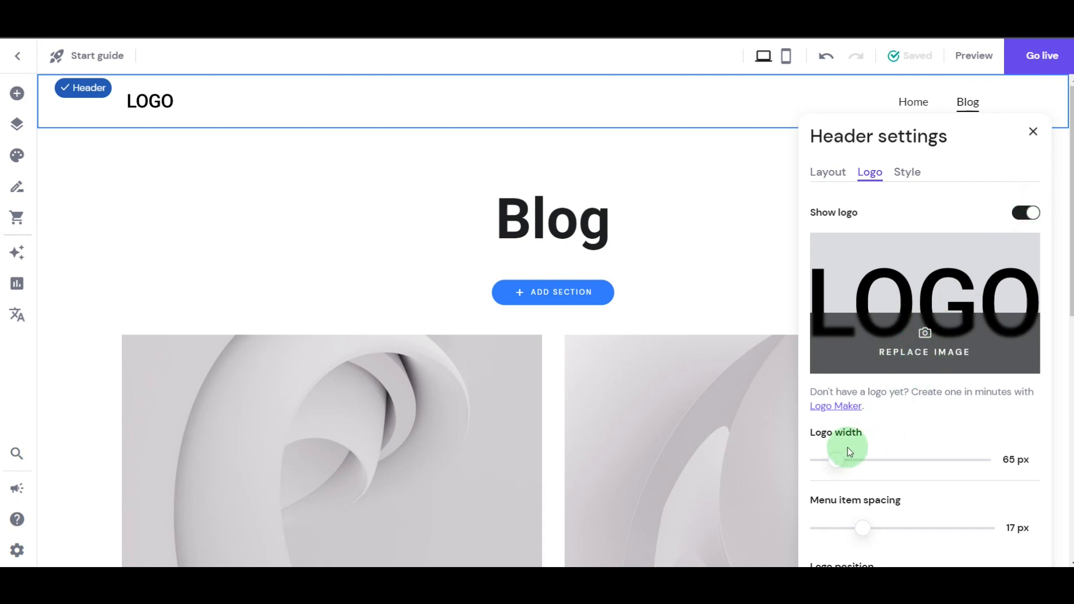
{"action": "scroll", "coordinate": [906, 391], "scroll_direction": "down", "scroll_amount": 4}
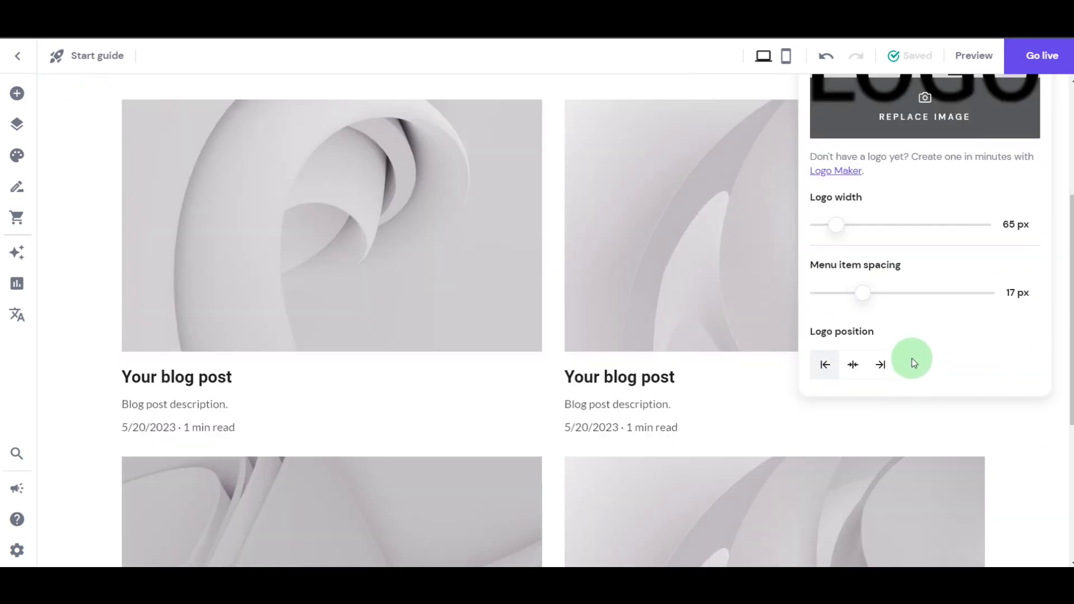
{"action": "left_click", "coordinate": [852, 373]}
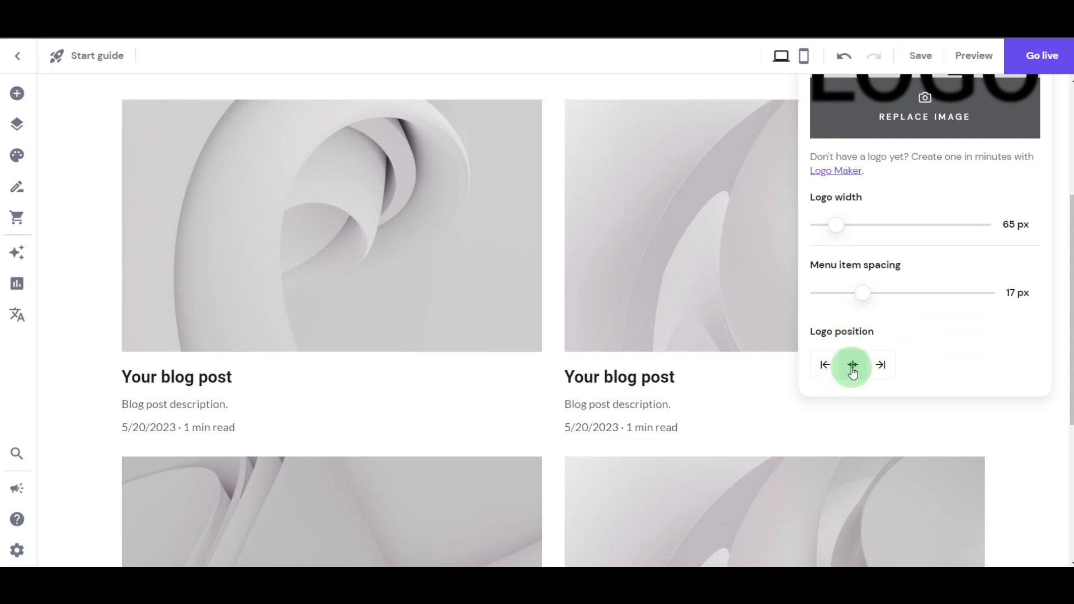
{"action": "scroll", "coordinate": [867, 361], "scroll_direction": "up", "scroll_amount": 5}
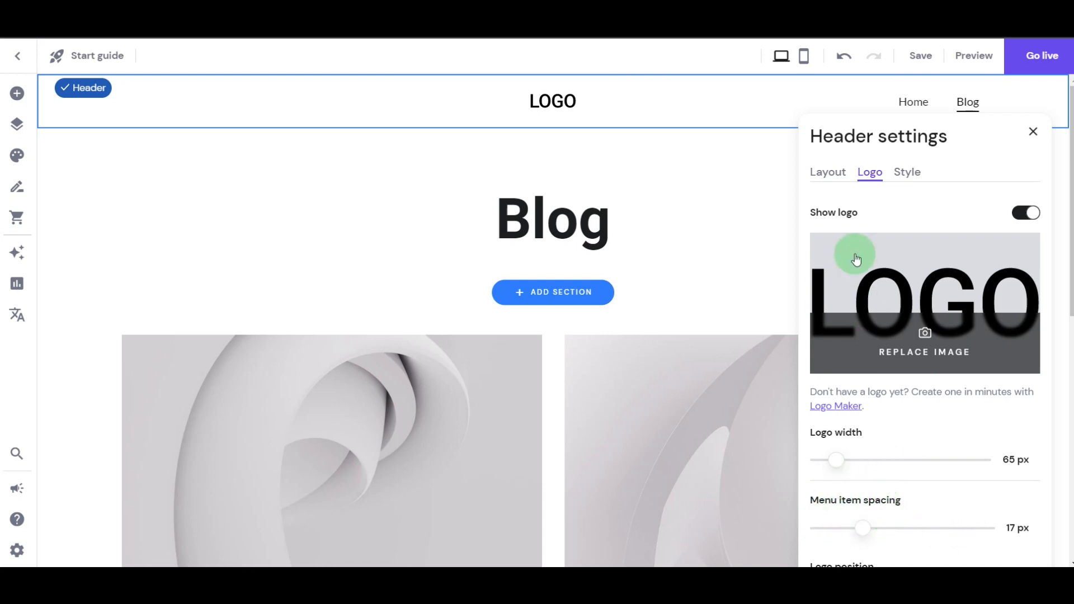
Review the header's layout settings for stickiness, menu position, item spacing and padding, and close them.
{"action": "left_click", "coordinate": [828, 173]}
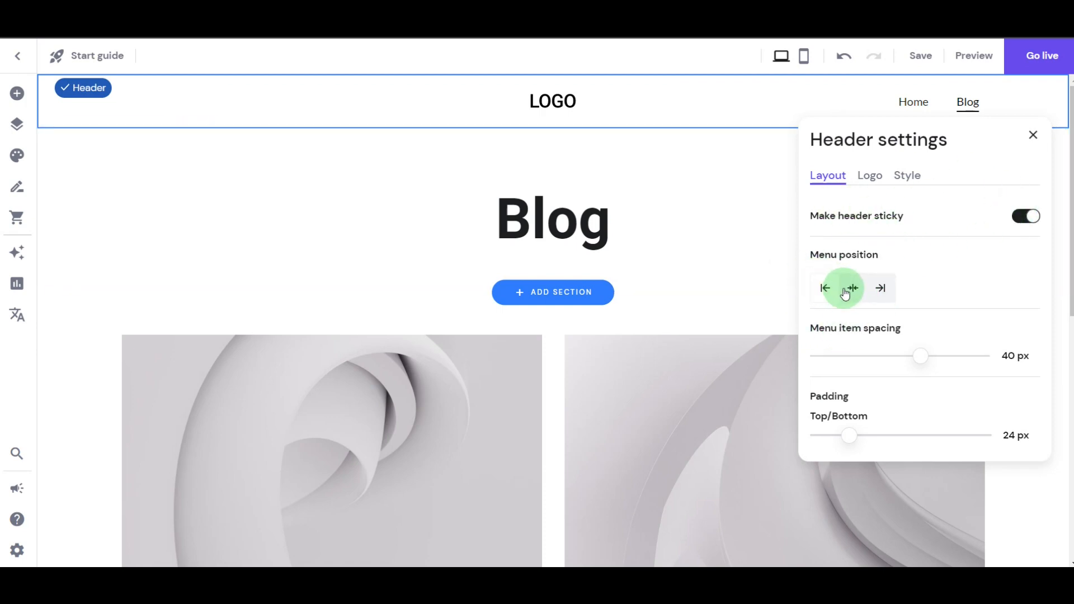
{"action": "scroll", "coordinate": [842, 310], "scroll_direction": "down", "scroll_amount": 4}
{"action": "scroll", "coordinate": [870, 290], "scroll_direction": "up", "scroll_amount": 4}
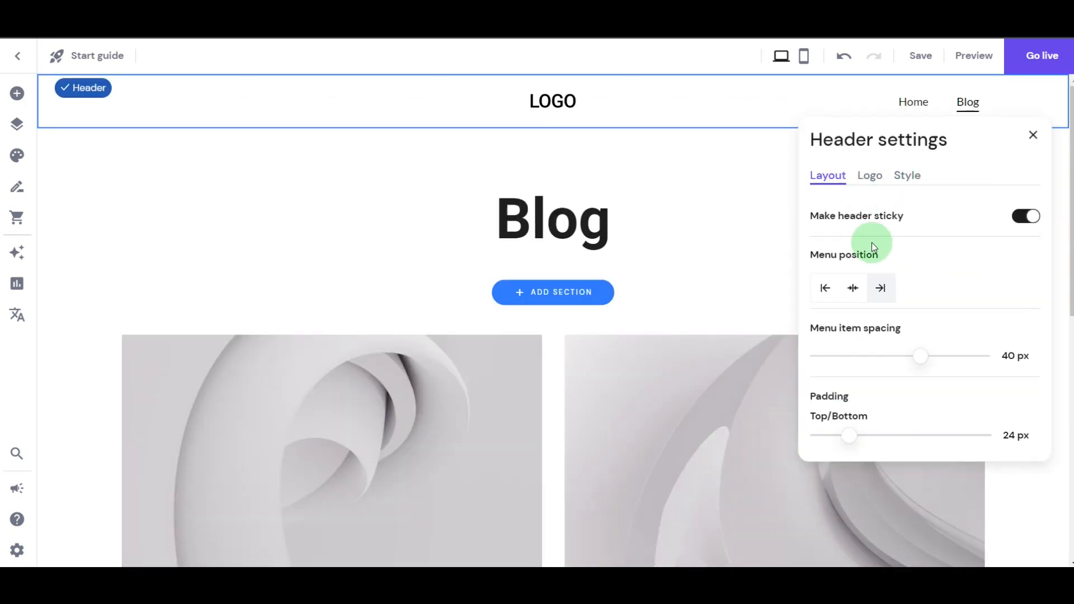
{"action": "left_click", "coordinate": [1032, 140]}
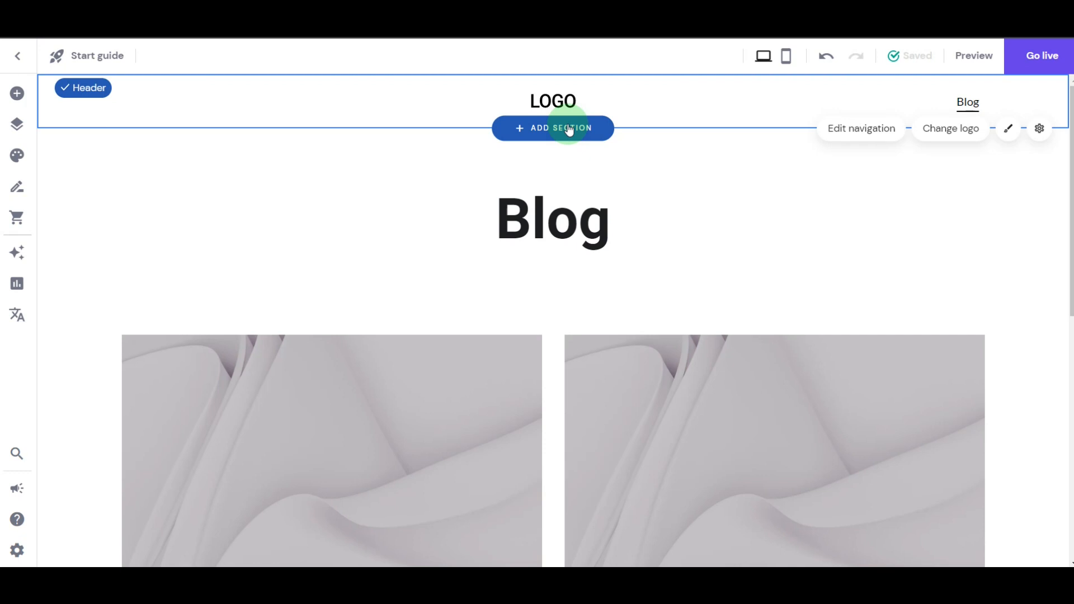
Add a Headlines section below the header, using the layout with a wide image above a centred heading, text and button.
{"action": "left_click", "coordinate": [569, 130]}
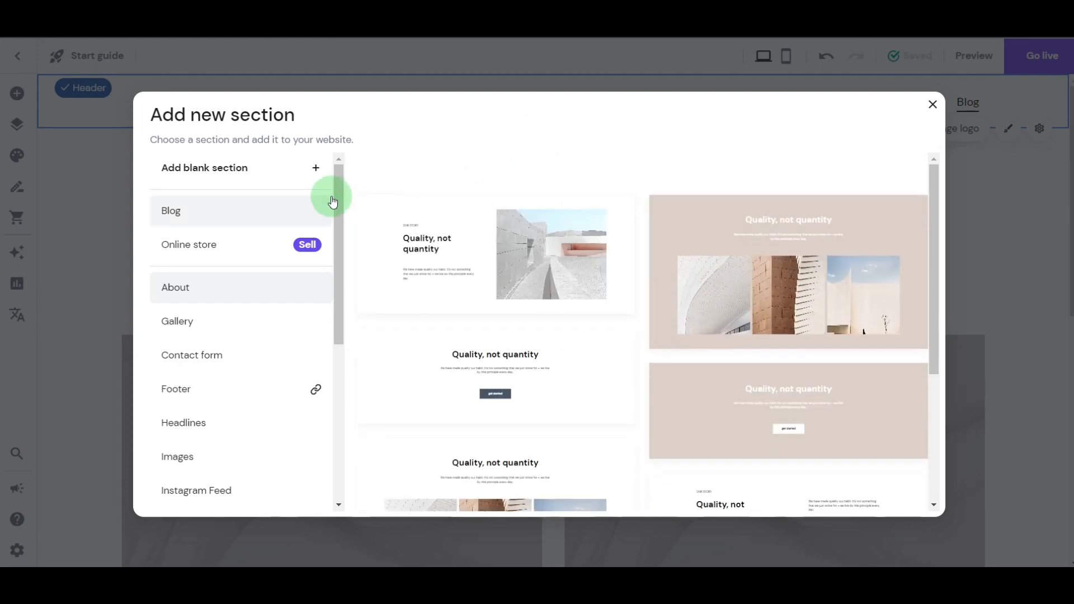
{"action": "left_click_drag", "start_coordinate": [340, 196], "coordinate": [312, 263]}
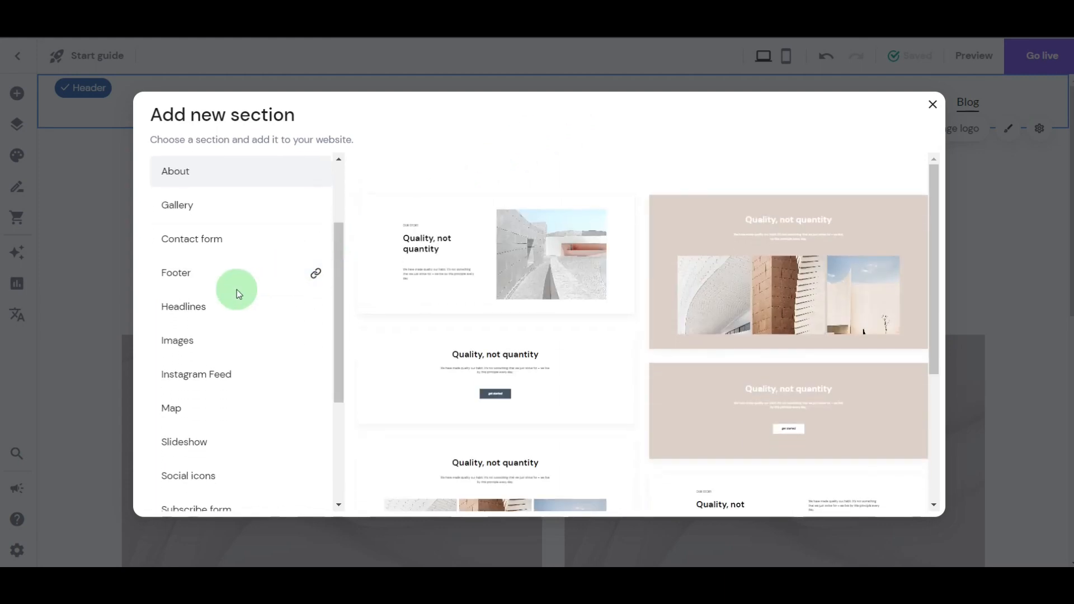
{"action": "left_click", "coordinate": [209, 312]}
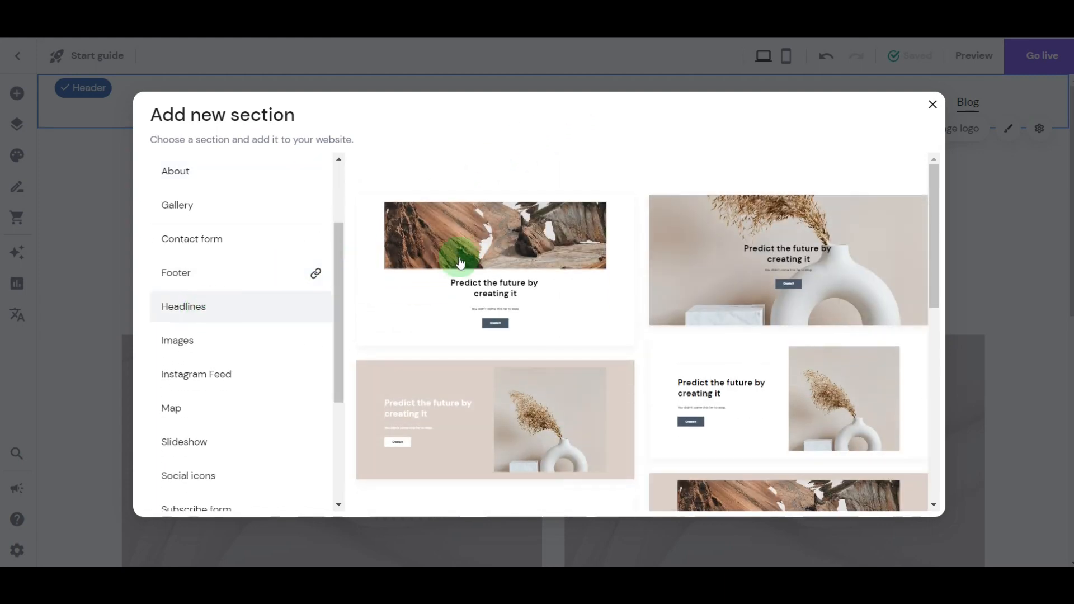
{"action": "left_click", "coordinate": [517, 251]}
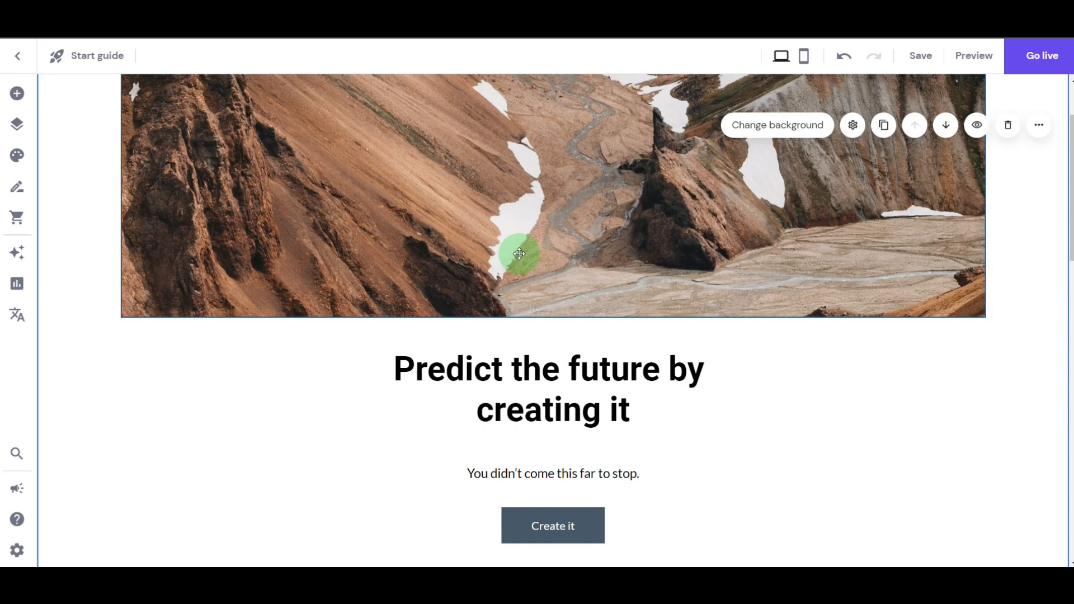
Replace the headline section's image with the free laptop, notebook and phone photo found by searching "blogs".
{"action": "left_click_drag", "start_coordinate": [519, 254], "coordinate": [446, 278]}
{"action": "left_click", "coordinate": [446, 279]}
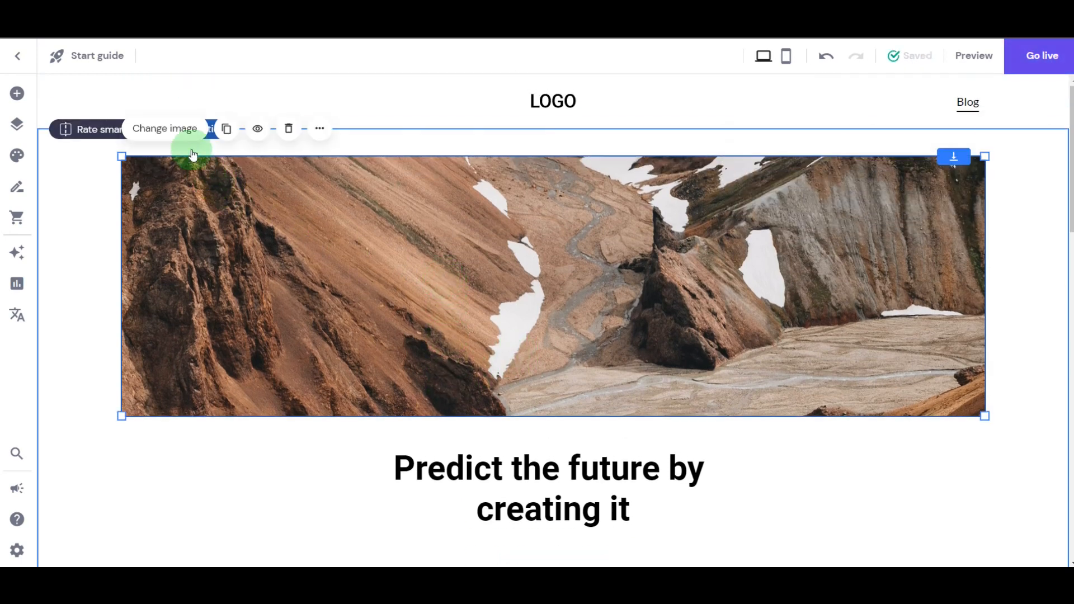
{"action": "left_click", "coordinate": [168, 125]}
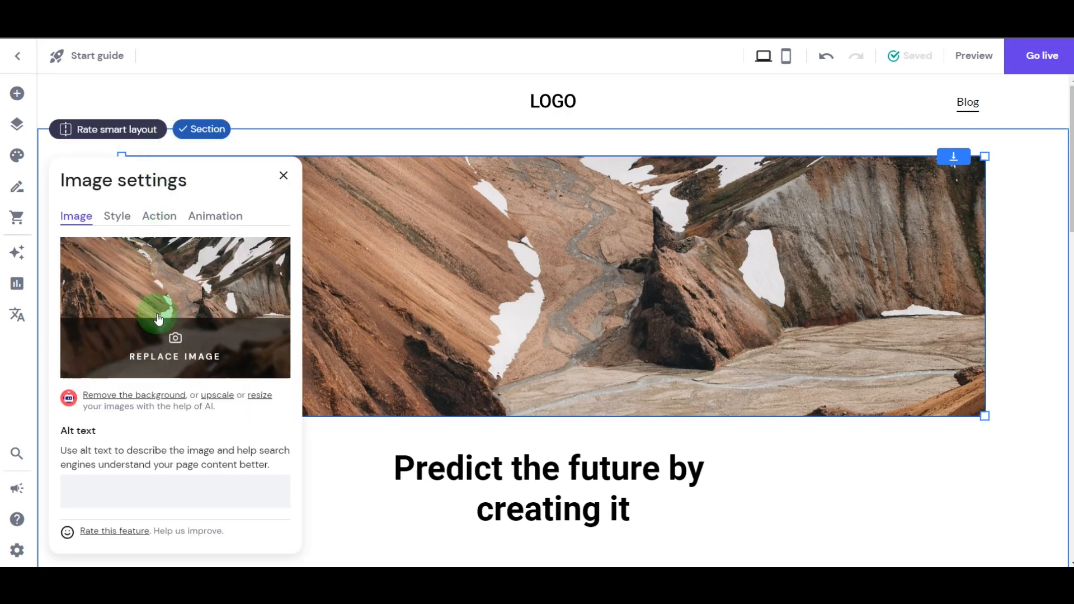
{"action": "left_click", "coordinate": [153, 347]}
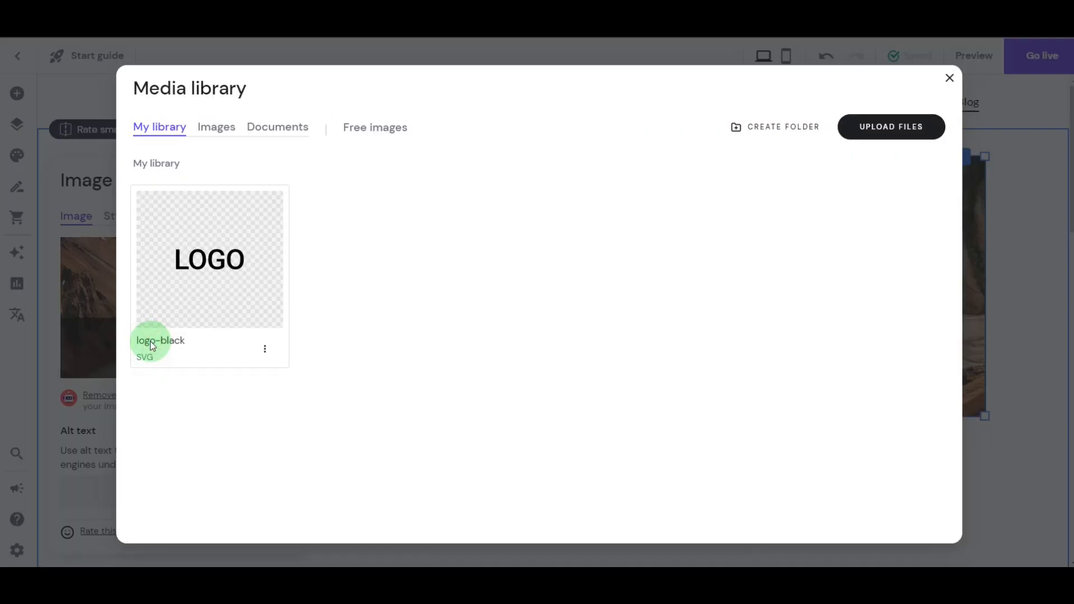
{"action": "left_click", "coordinate": [361, 129]}
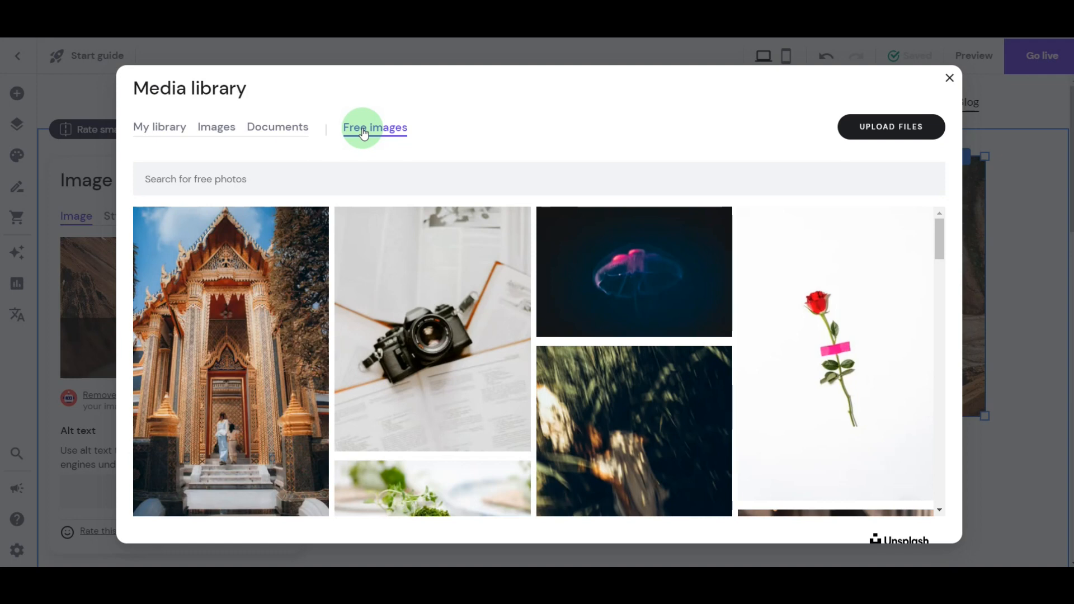
{"action": "left_click", "coordinate": [279, 175]}
{"action": "type", "text": "blogs"}
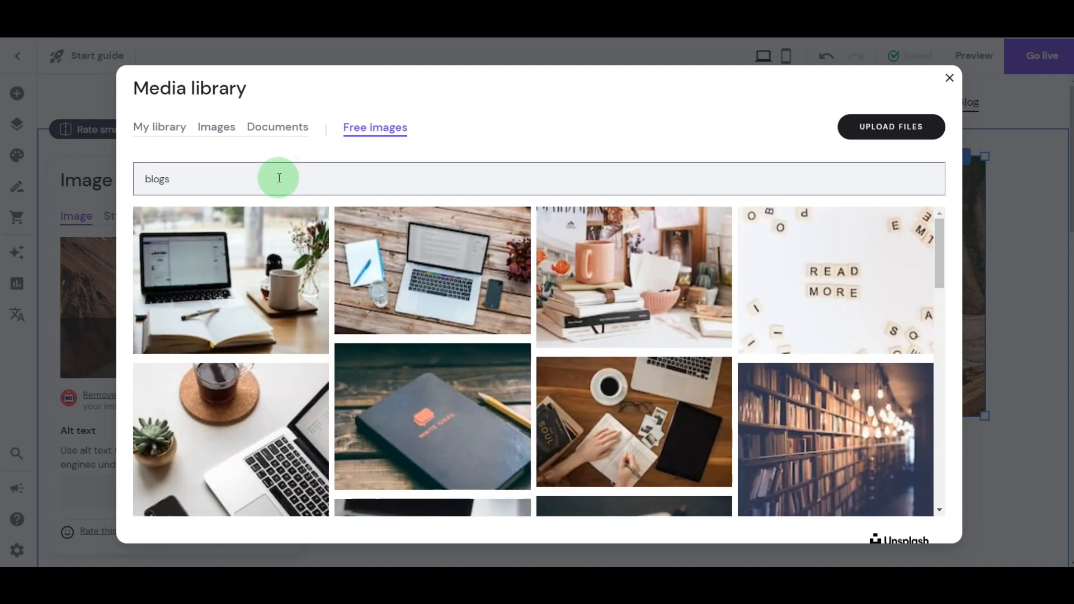
{"action": "left_click", "coordinate": [425, 259]}
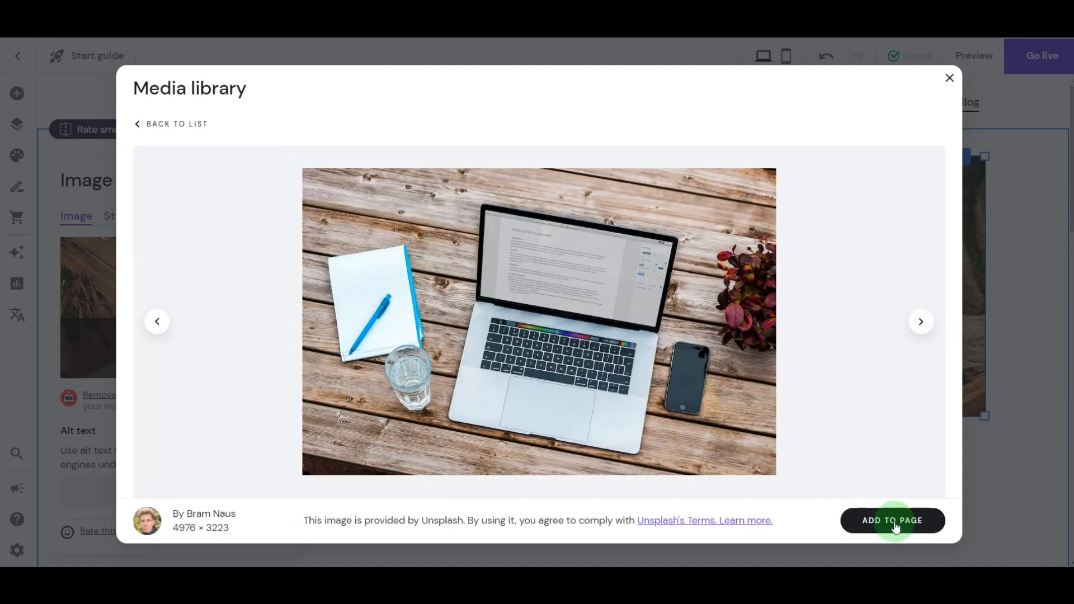
{"action": "left_click", "coordinate": [894, 521]}
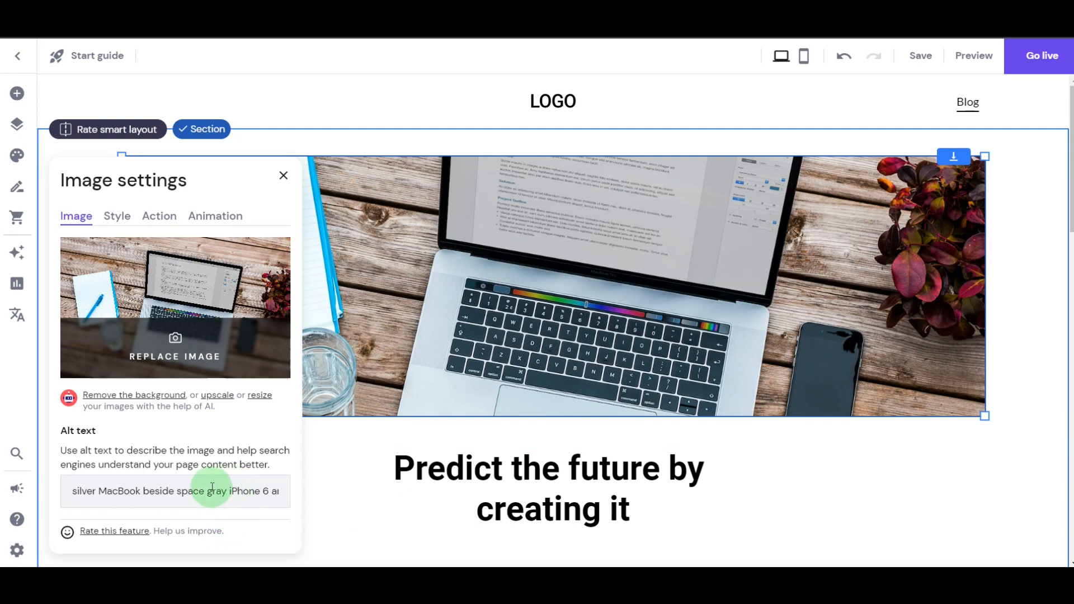
Review the on-click action options for the headline image and return to its image settings.
{"action": "left_click", "coordinate": [157, 222]}
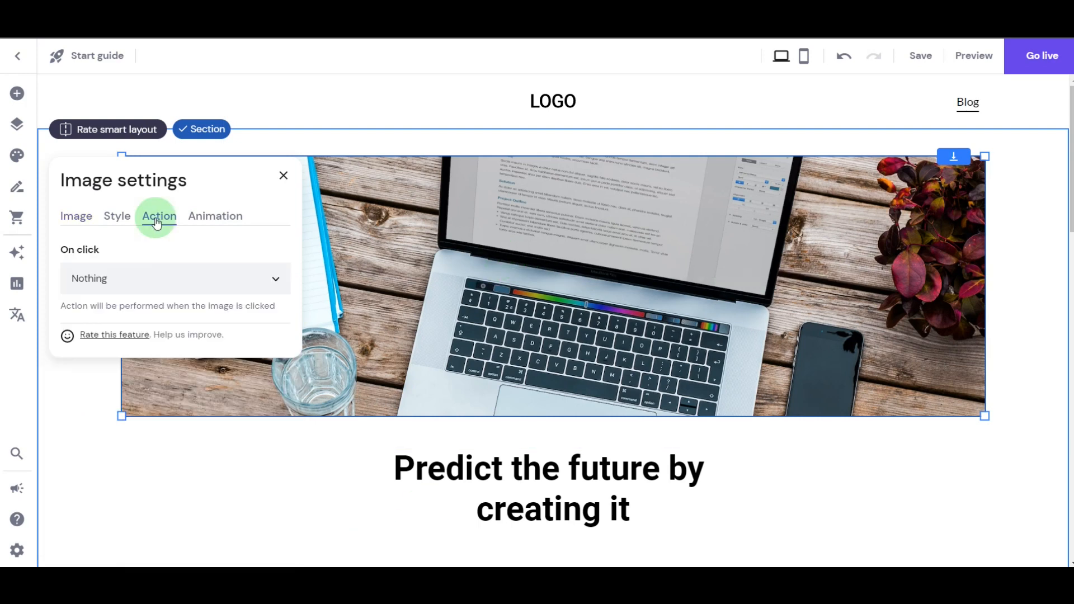
{"action": "left_click", "coordinate": [158, 282]}
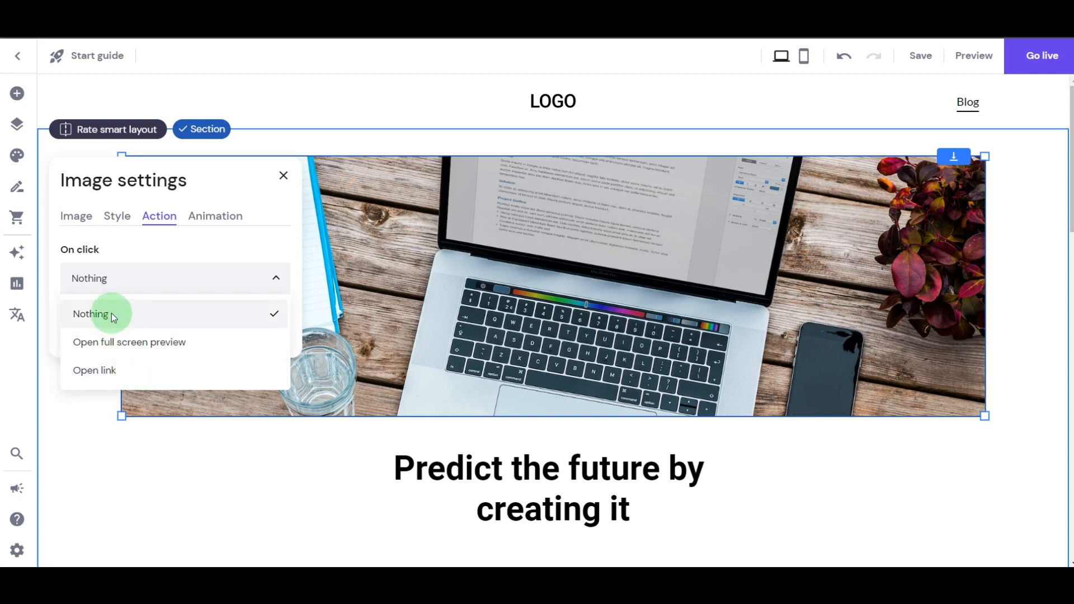
{"action": "left_click", "coordinate": [76, 216]}
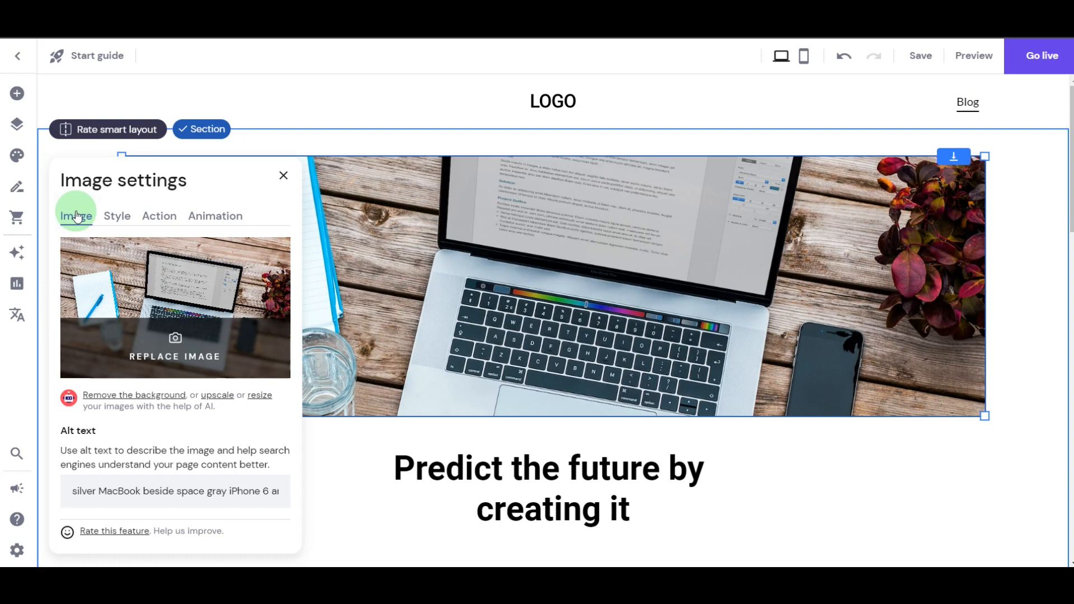
Apply the Heading 1 style to the "Predict the future by creating it" heading and set its font size to 72.
{"action": "left_click", "coordinate": [284, 175]}
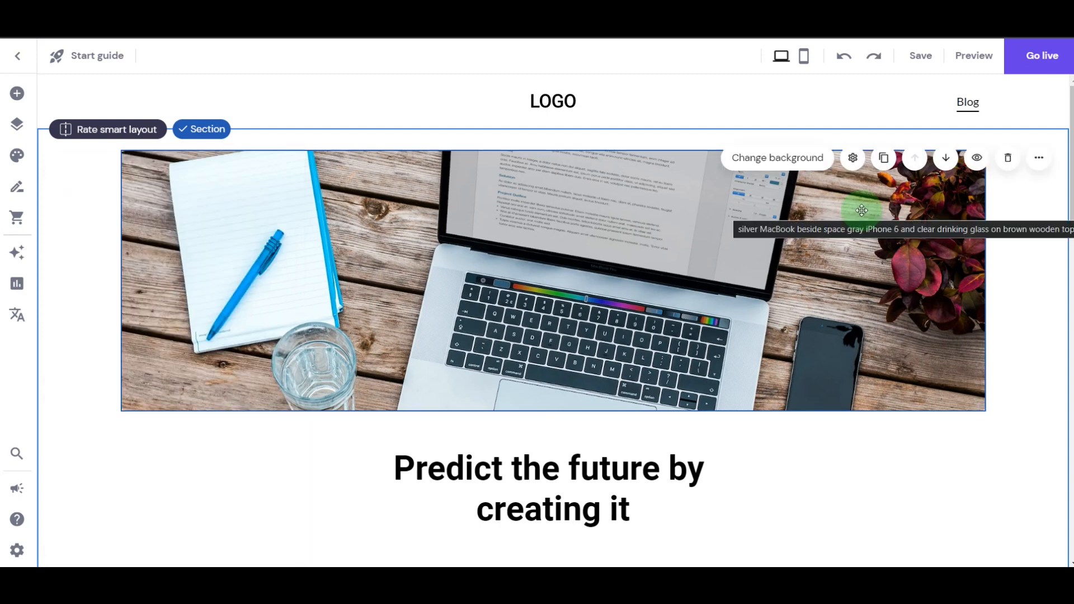
{"action": "left_click", "coordinate": [619, 491]}
{"action": "left_click", "coordinate": [377, 417]}
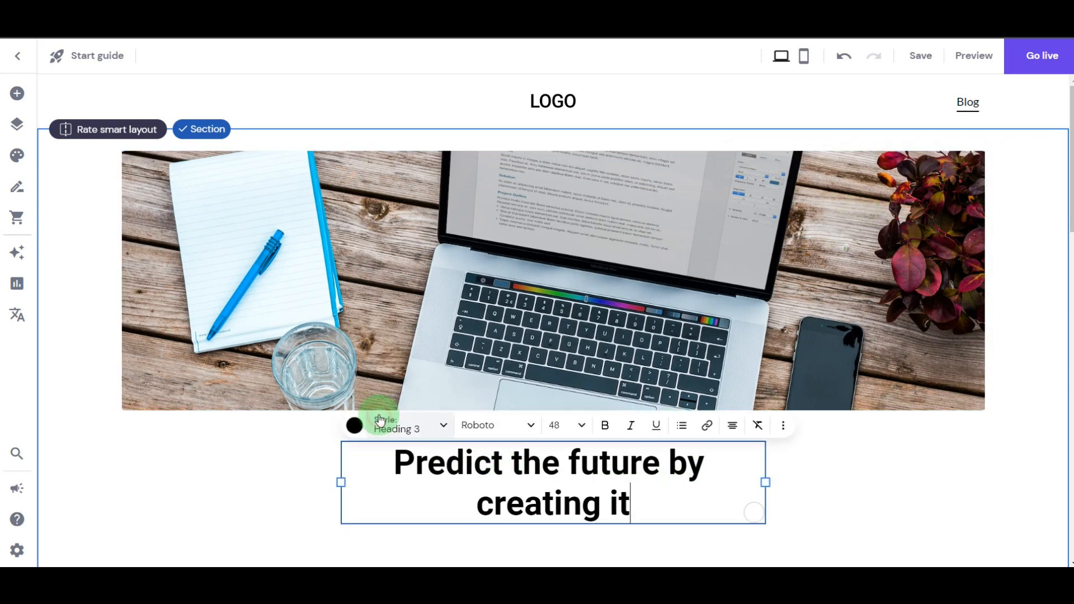
{"action": "left_click", "coordinate": [440, 428]}
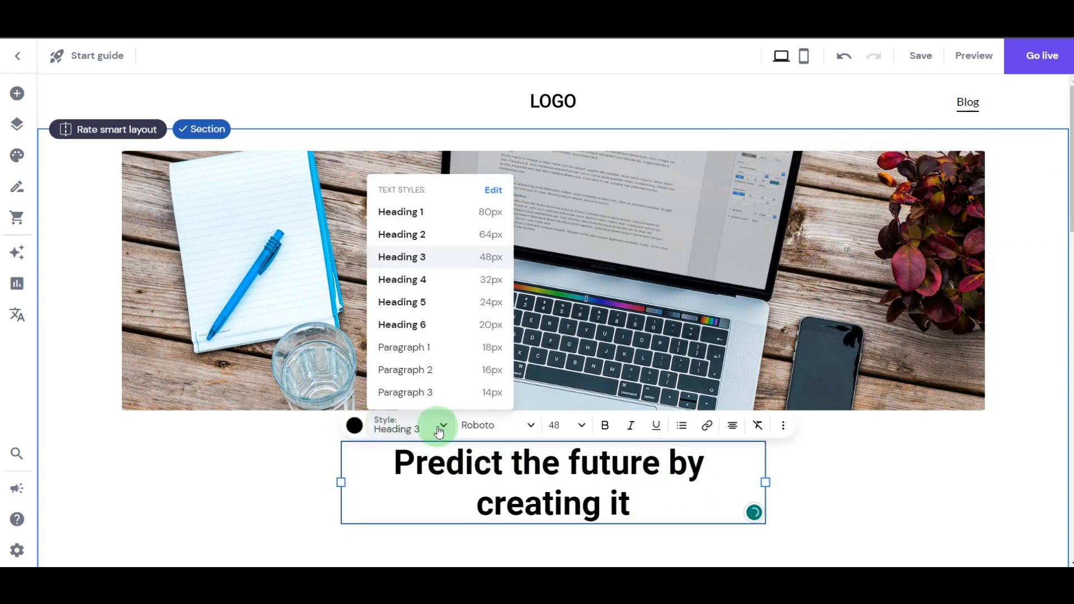
{"action": "left_click", "coordinate": [415, 215]}
{"action": "scroll", "coordinate": [540, 442], "scroll_direction": "down", "scroll_amount": 4}
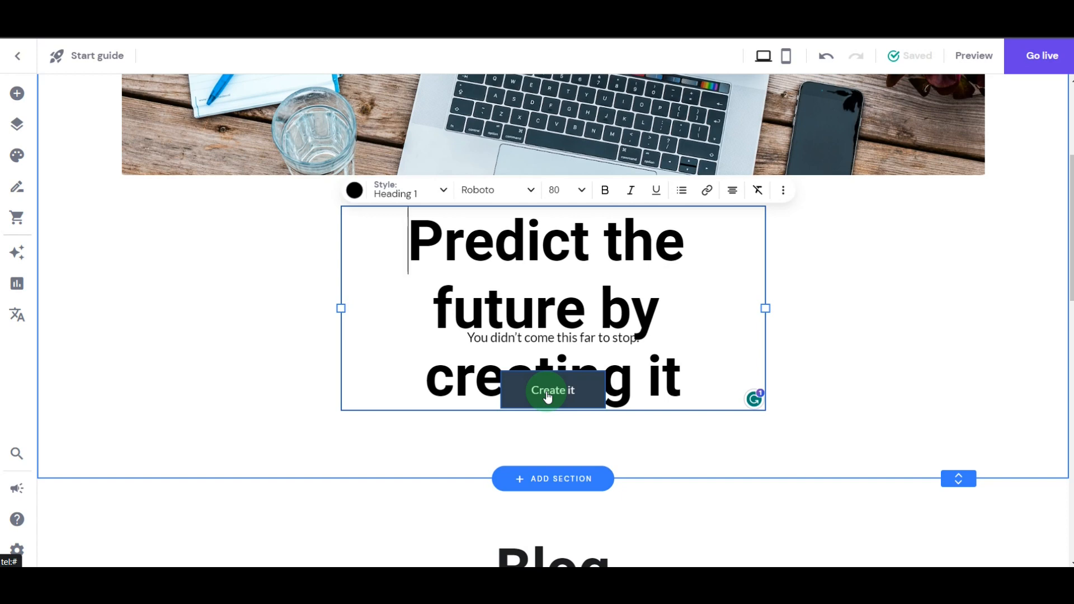
{"action": "left_click_drag", "start_coordinate": [709, 384], "coordinate": [552, 206]}
{"action": "left_click", "coordinate": [581, 190]}
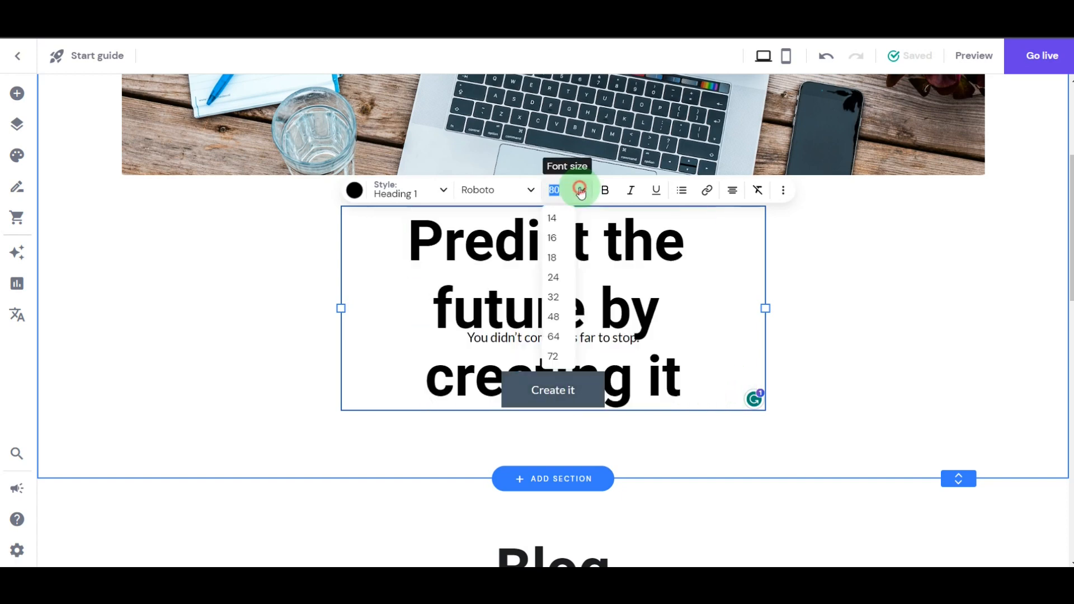
{"action": "left_click", "coordinate": [561, 358]}
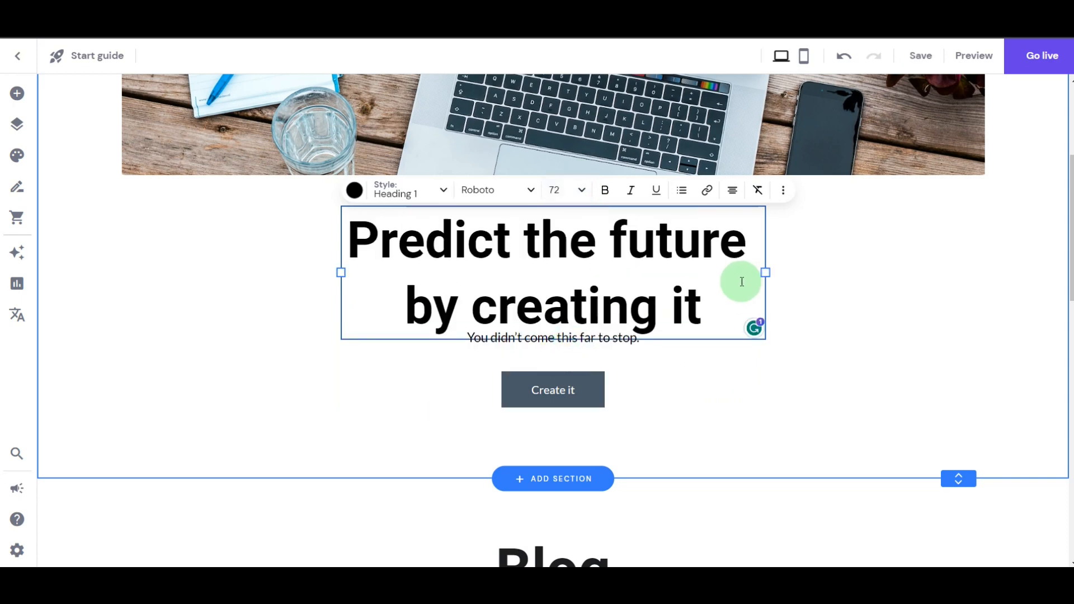
Widen the heading's text box on both sides to match the image width and change its text to "Choose the Right Website Builder".
{"action": "left_click_drag", "start_coordinate": [765, 272], "coordinate": [986, 273]}
{"action": "left_click", "coordinate": [567, 295]}
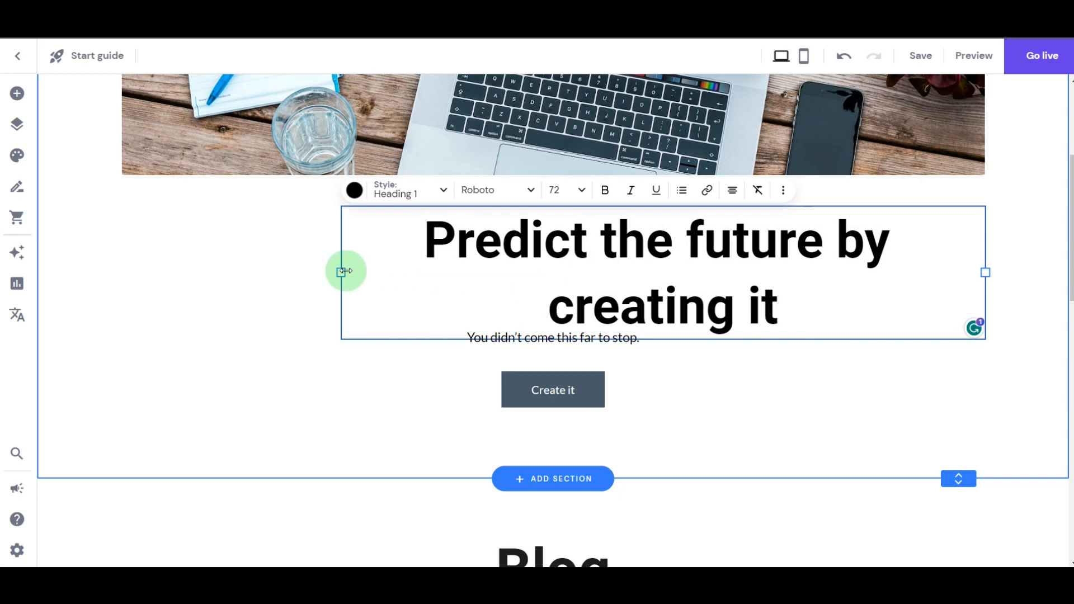
{"action": "left_click_drag", "start_coordinate": [340, 273], "coordinate": [128, 268]}
{"action": "left_click", "coordinate": [167, 266]}
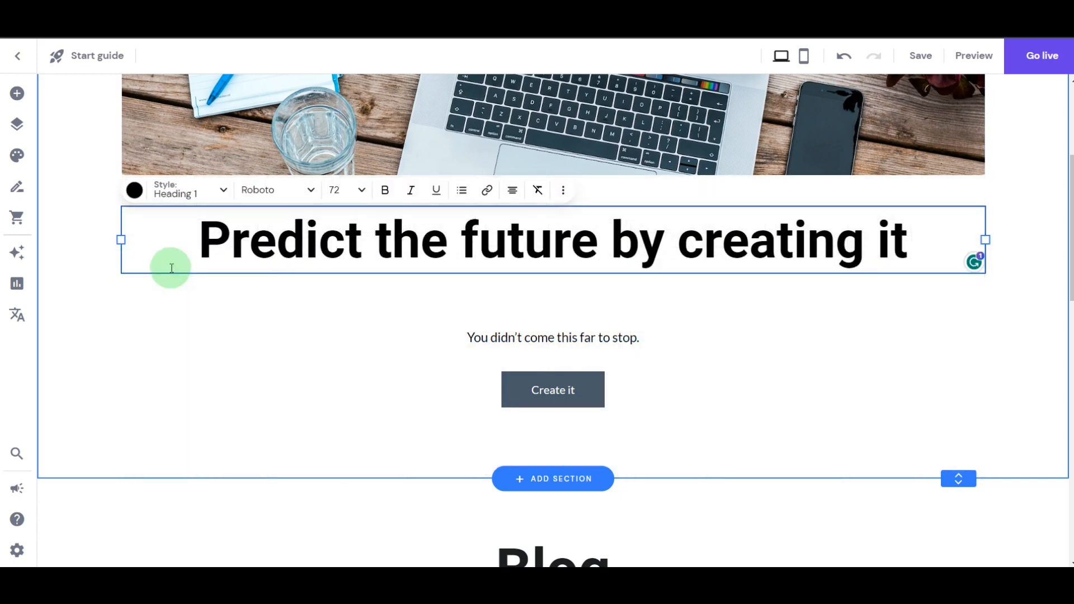
{"action": "left_click_drag", "start_coordinate": [946, 246], "coordinate": [210, 235]}
{"action": "type", "text": "Choose the Right Website Builder"}
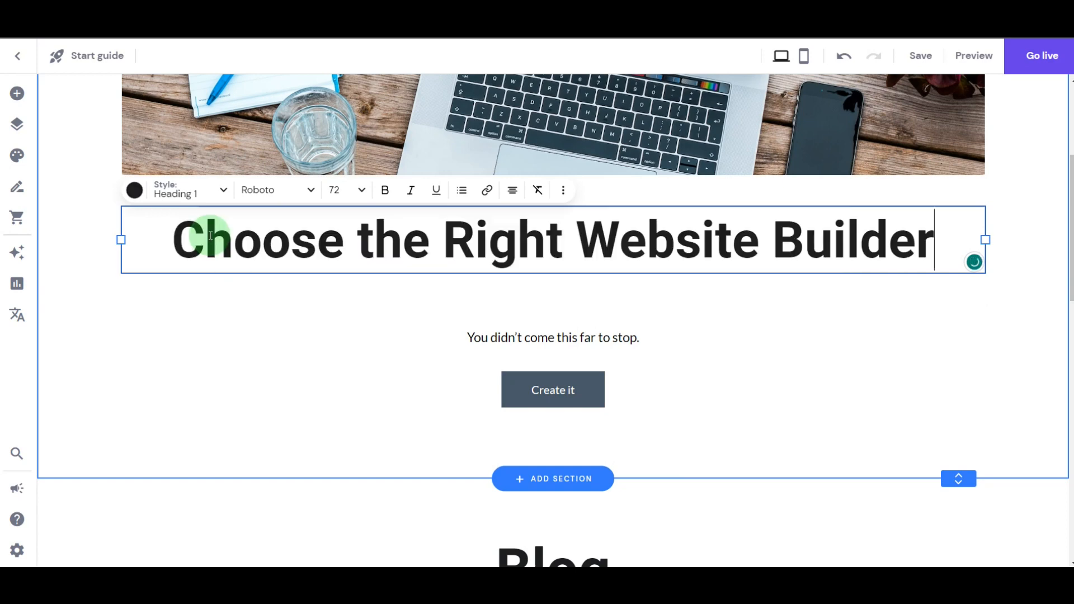
Replace the tagline with "We spend days testing website builders, so you can build your site faster and without wasting money." and widen its box.
{"action": "left_click", "coordinate": [525, 343]}
{"action": "left_click_drag", "start_coordinate": [643, 334], "coordinate": [258, 310]}
{"action": "key", "text": "ctrl+v"}
{"action": "left_click", "coordinate": [793, 364]}
{"action": "left_click_drag", "start_coordinate": [468, 318], "coordinate": [768, 320]}
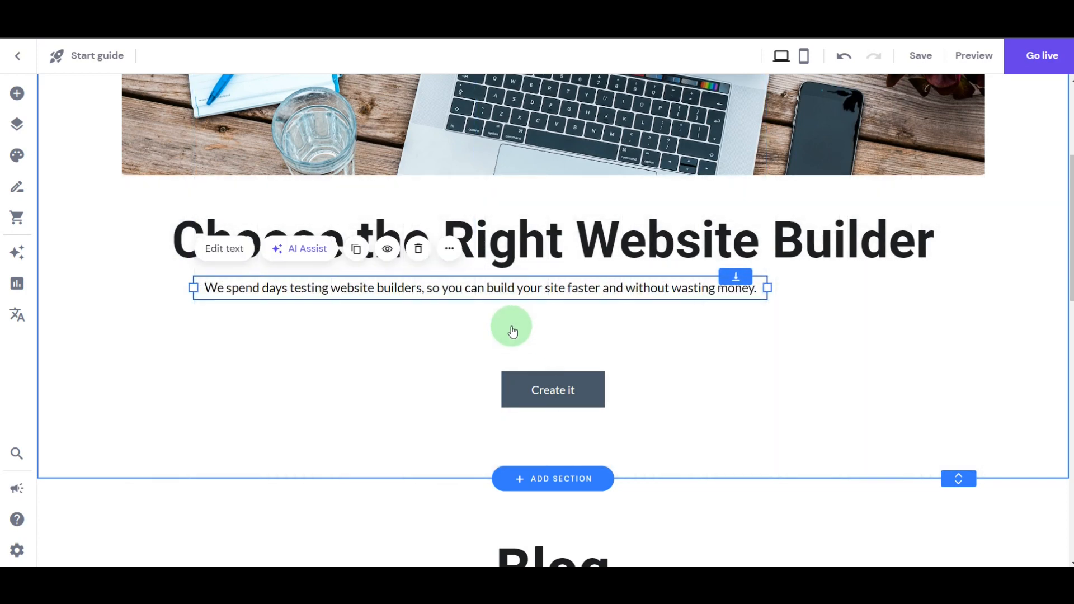
Set the paragraph under the heading to font size 24 and align its text to the left.
{"action": "left_click", "coordinate": [235, 256]}
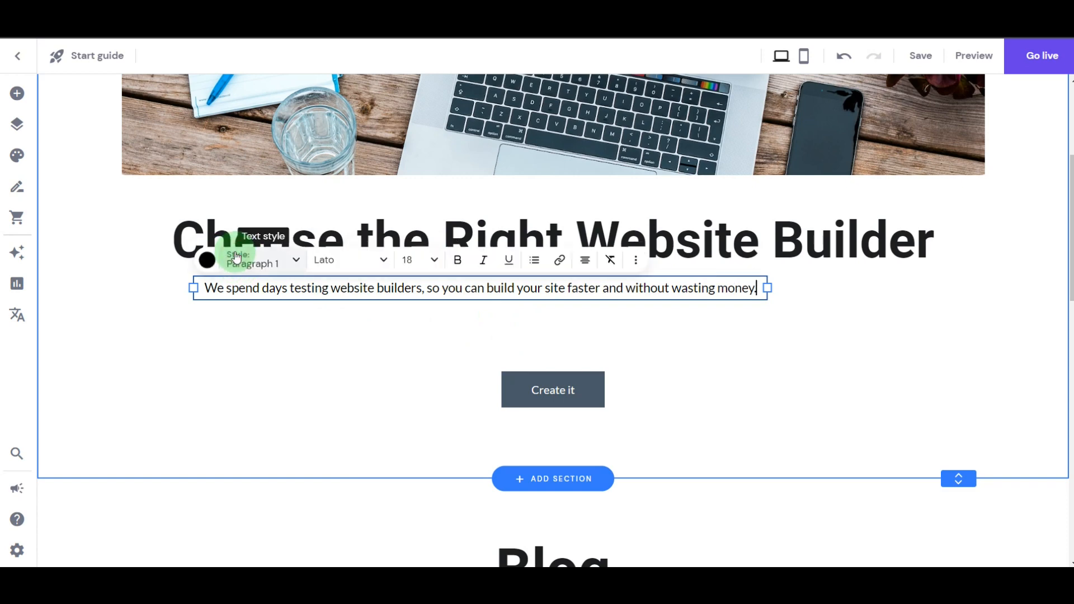
{"action": "left_click", "coordinate": [293, 267]}
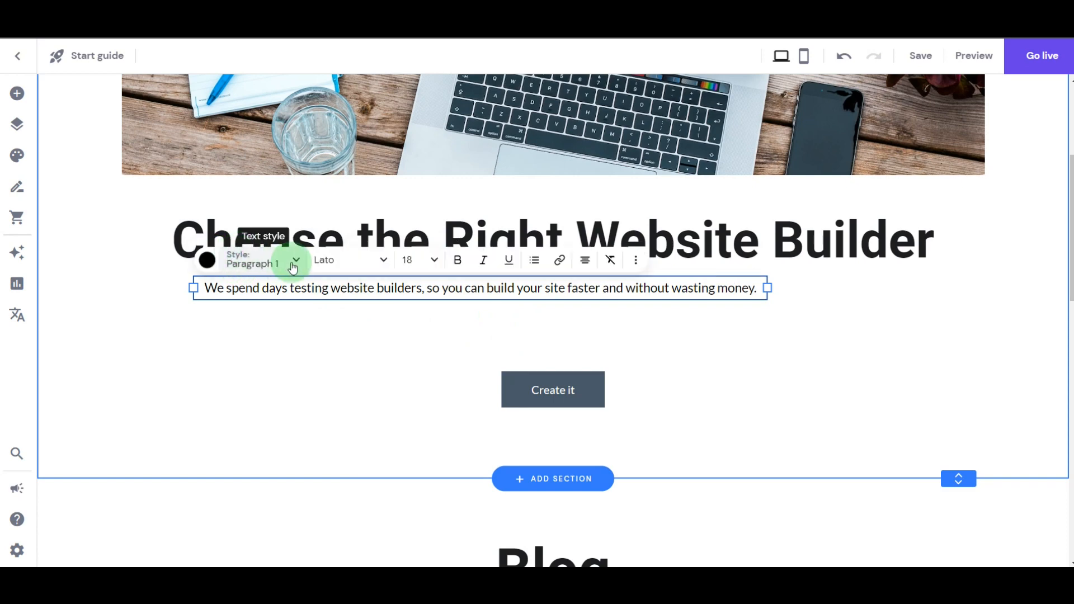
{"action": "left_click", "coordinate": [437, 265]}
{"action": "left_click", "coordinate": [414, 350]}
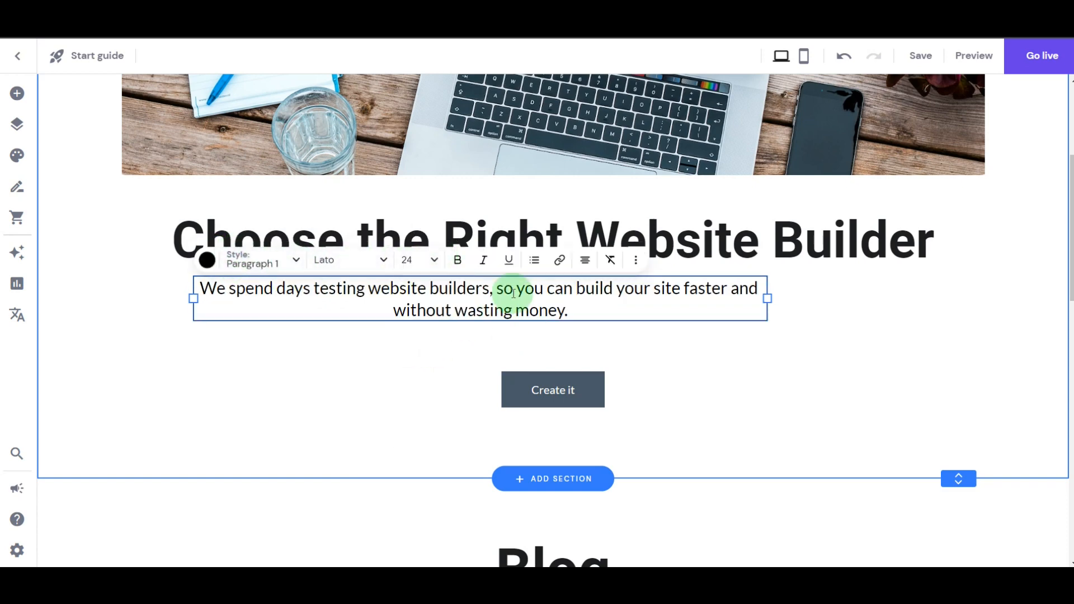
{"action": "left_click", "coordinate": [584, 260]}
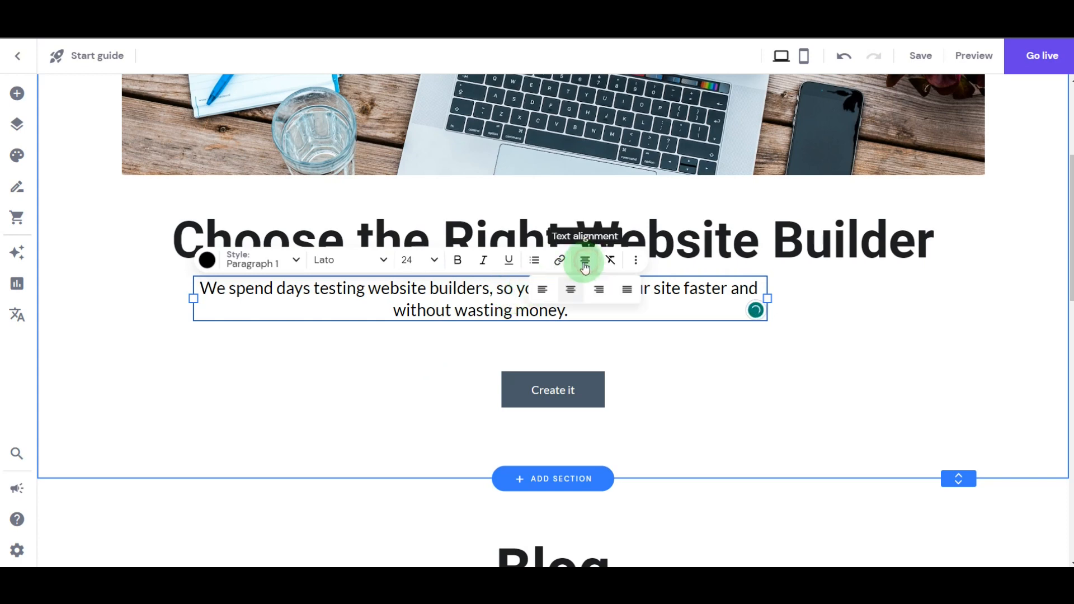
{"action": "left_click", "coordinate": [543, 292]}
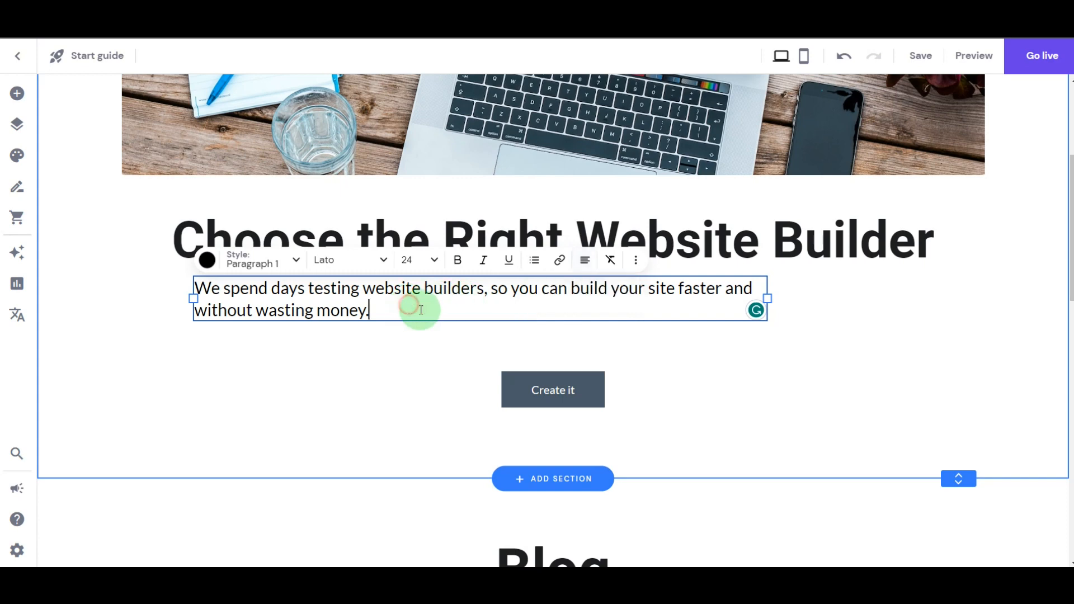
{"action": "left_click", "coordinate": [826, 294]}
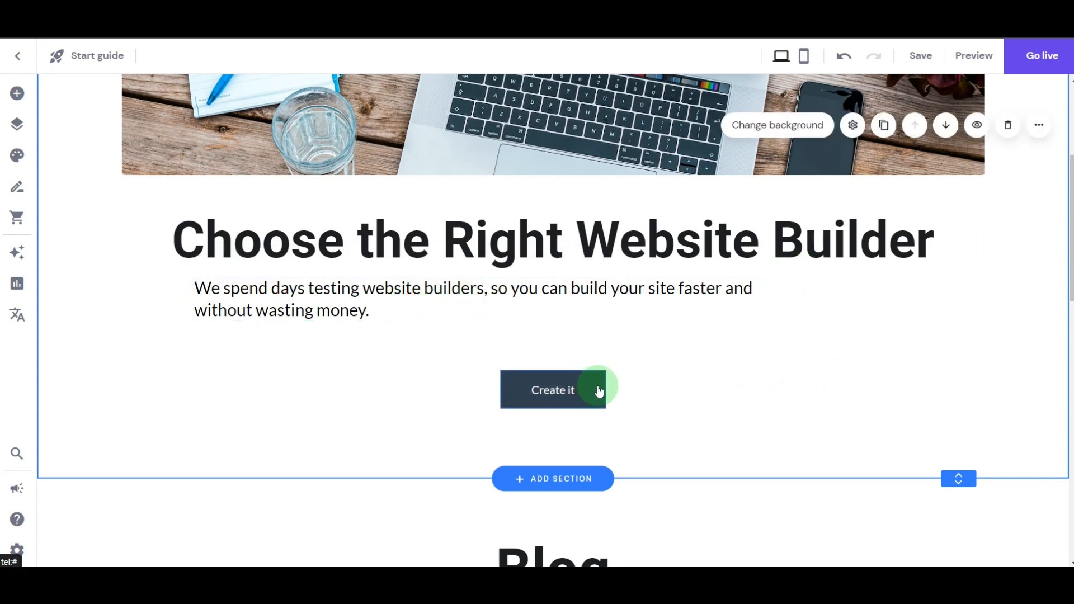
Move the button beneath the paragraph, flush with its left edge, and style it with corner radius 19 and text size 20.
{"action": "left_click_drag", "start_coordinate": [598, 391], "coordinate": [280, 357]}
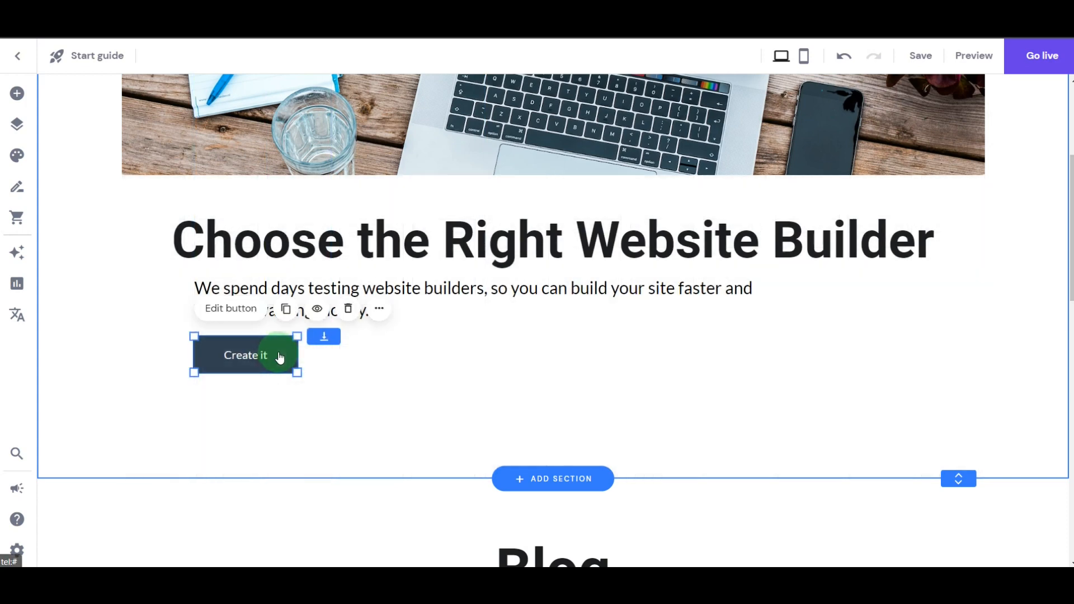
{"action": "left_click", "coordinate": [214, 307]}
{"action": "left_click", "coordinate": [389, 145]}
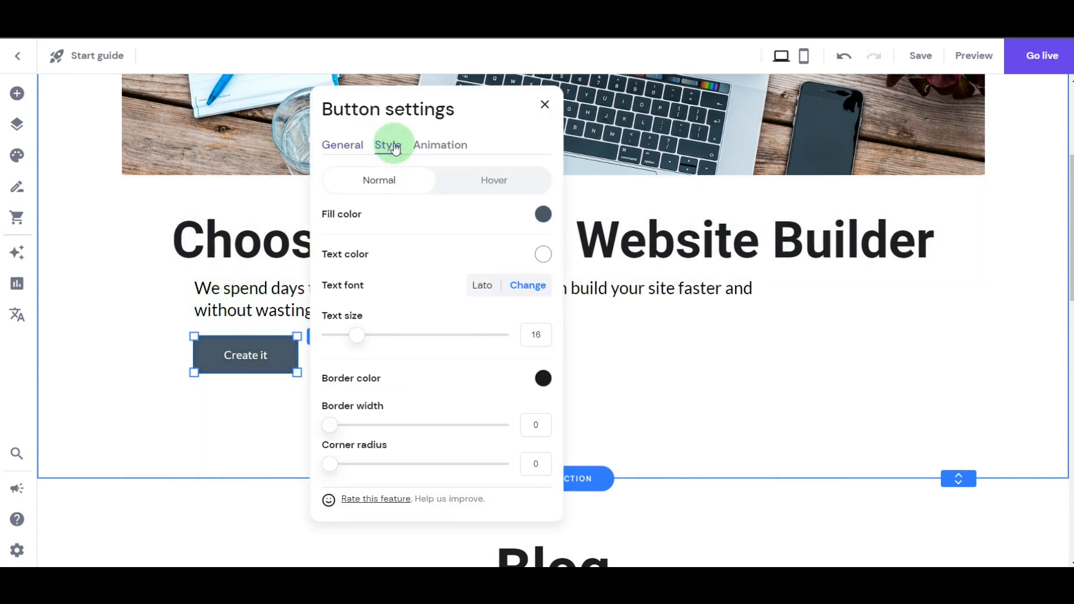
{"action": "left_click_drag", "start_coordinate": [329, 463], "coordinate": [457, 461]}
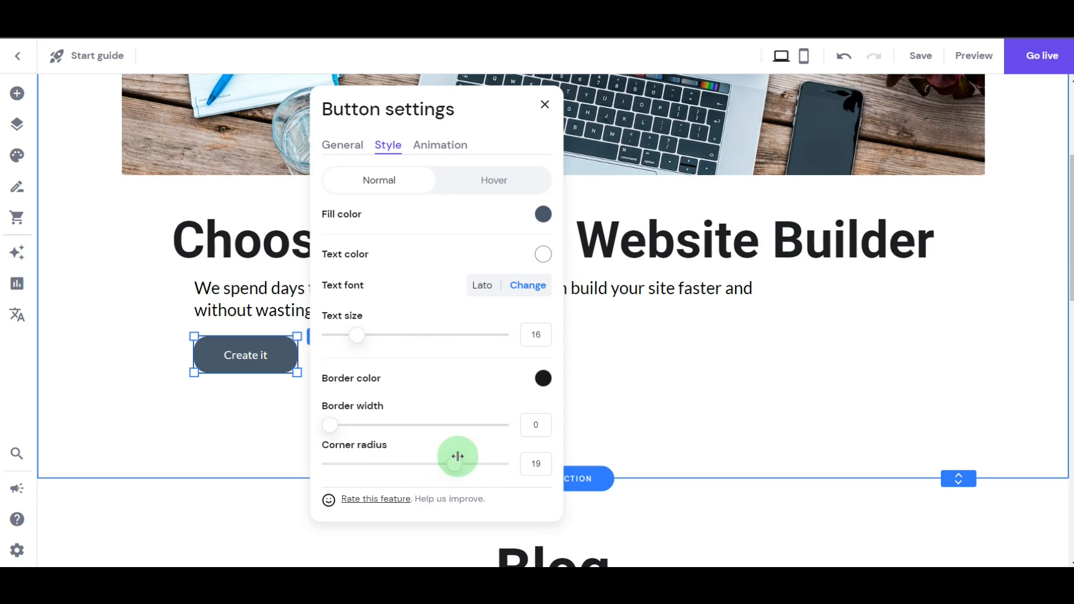
{"action": "left_click_drag", "start_coordinate": [545, 338], "coordinate": [529, 335]}
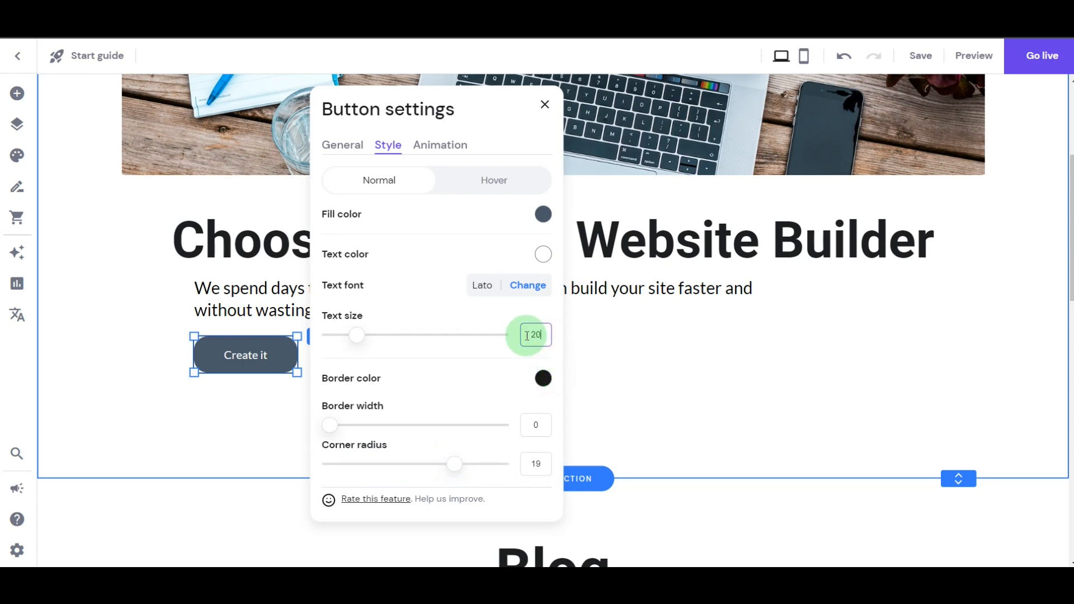
Change the button's text to "Reviews" and close its settings.
{"action": "left_click", "coordinate": [346, 147]}
{"action": "left_click", "coordinate": [334, 205]}
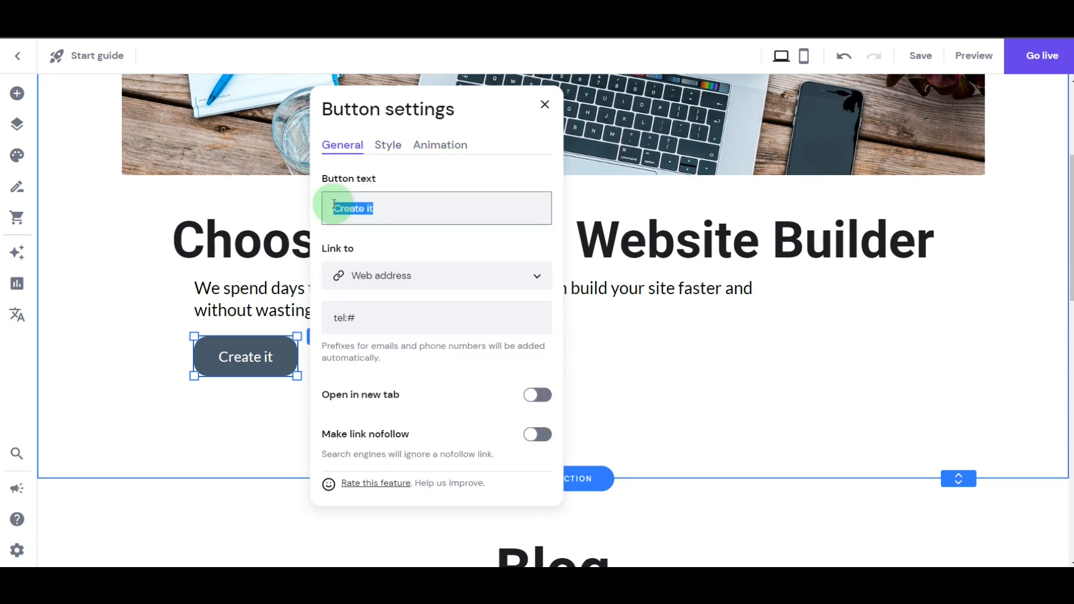
{"action": "key", "text": "BackSpace"}
{"action": "type", "text": "Reviews"}
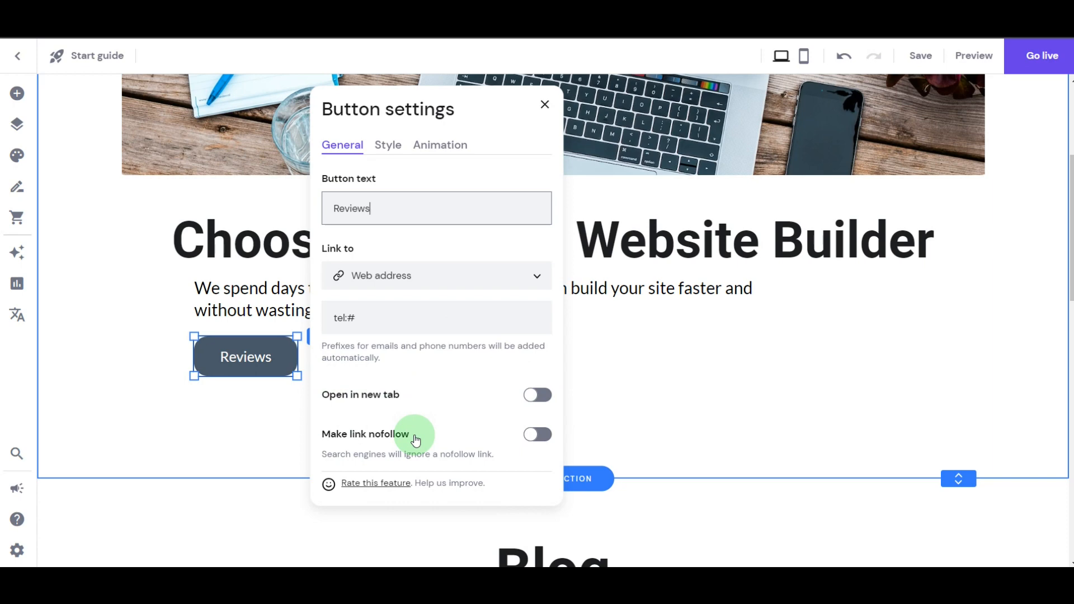
{"action": "left_click", "coordinate": [180, 417]}
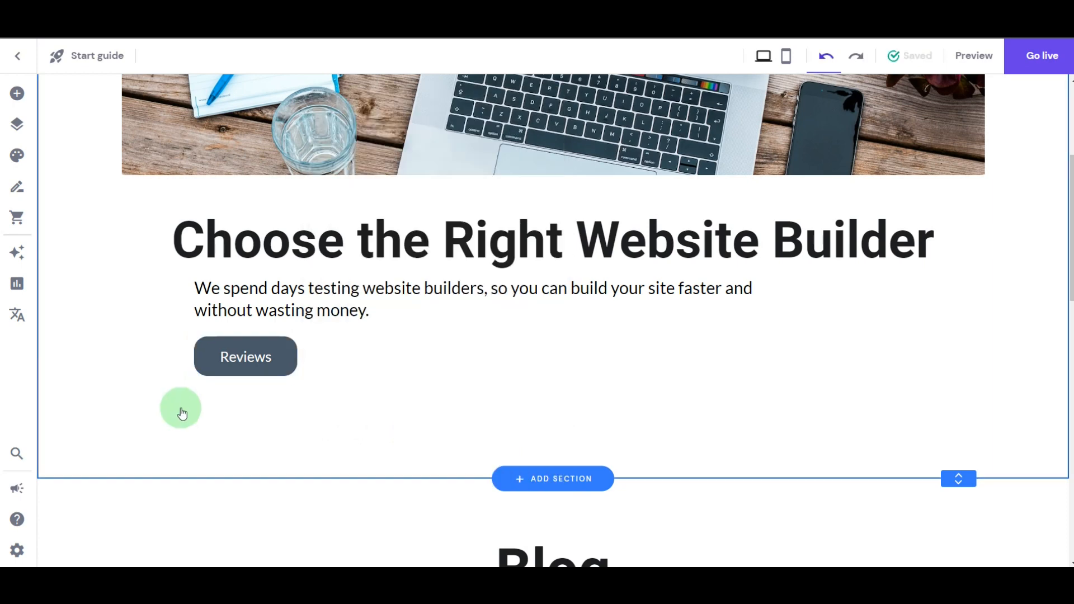
Shorten the headline image to about two thirds of its height by raising its lower edge.
{"action": "scroll", "coordinate": [560, 364], "scroll_direction": "up", "scroll_amount": 4}
{"action": "left_click", "coordinate": [536, 387]}
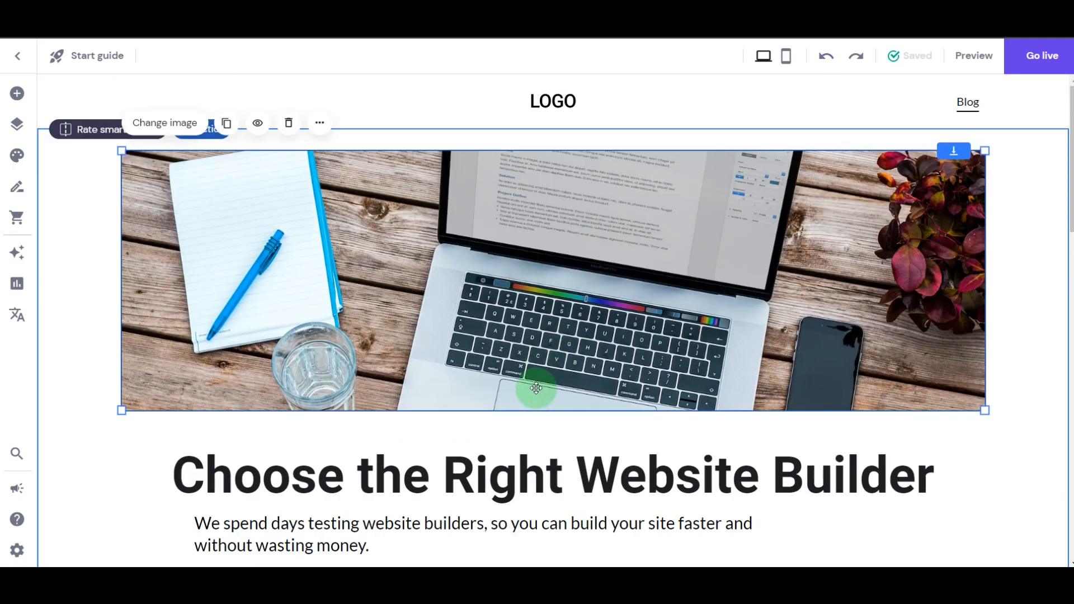
{"action": "left_click_drag", "start_coordinate": [552, 413], "coordinate": [556, 324]}
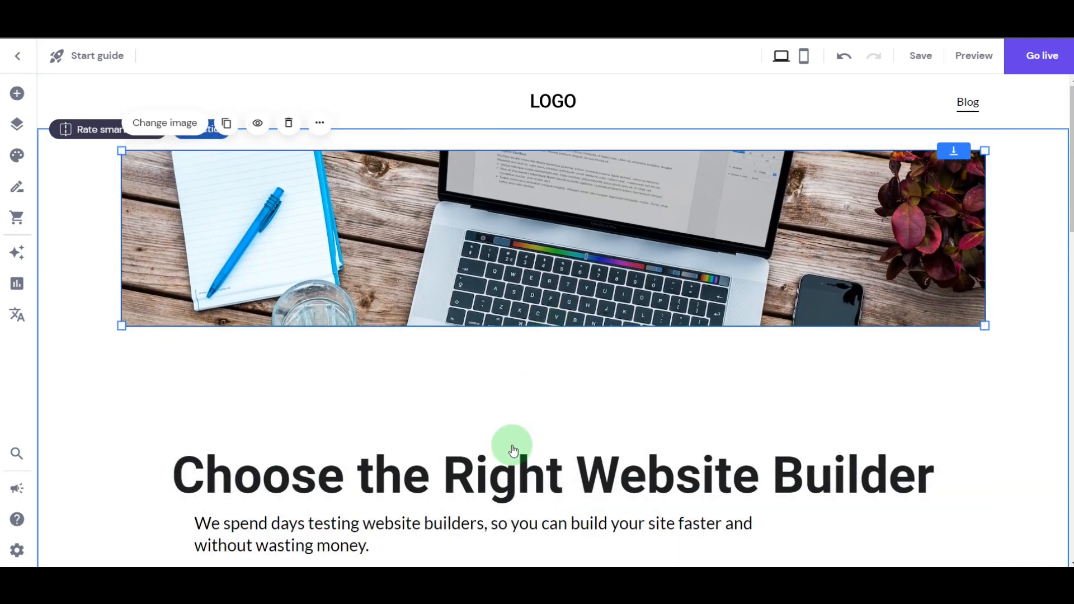
Move the heading, paragraph and Reviews button up under the image and reduce the section height to end just below the button.
{"action": "left_click_drag", "start_coordinate": [474, 469], "coordinate": [496, 387]}
{"action": "left_click_drag", "start_coordinate": [441, 516], "coordinate": [436, 450]}
{"action": "scroll", "coordinate": [537, 420], "scroll_direction": "down", "scroll_amount": 4}
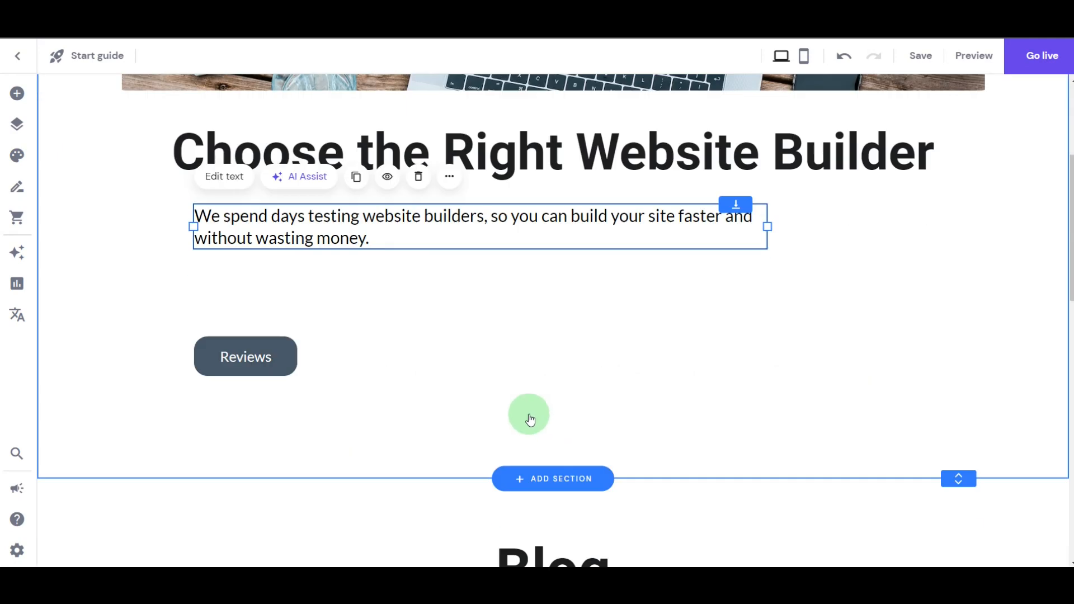
{"action": "left_click_drag", "start_coordinate": [256, 358], "coordinate": [259, 296]}
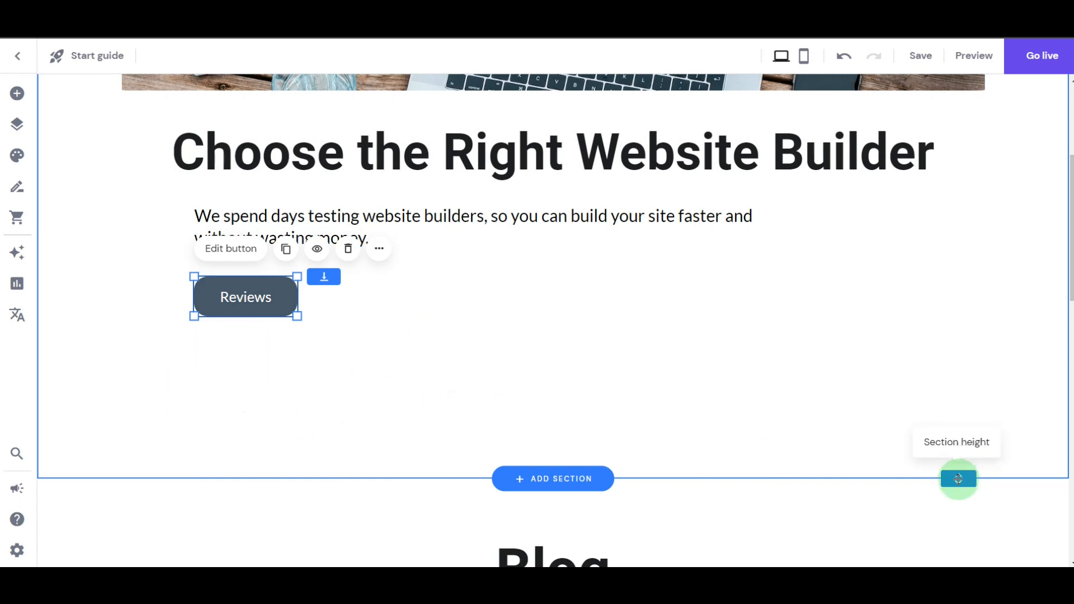
{"action": "left_click_drag", "start_coordinate": [958, 479], "coordinate": [960, 345]}
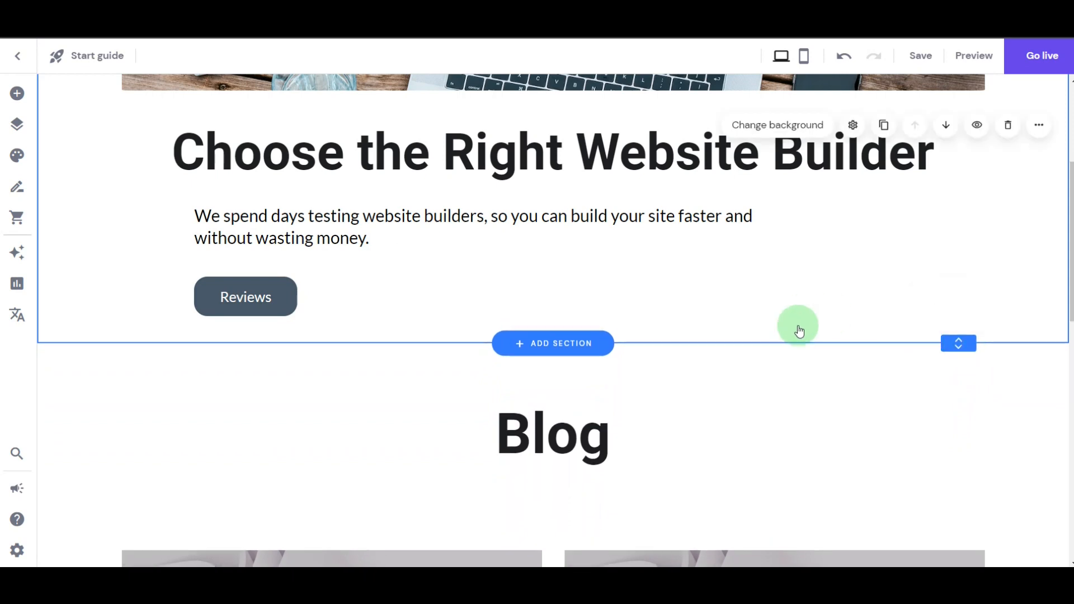
{"action": "scroll", "coordinate": [789, 293], "scroll_direction": "up", "scroll_amount": 4}
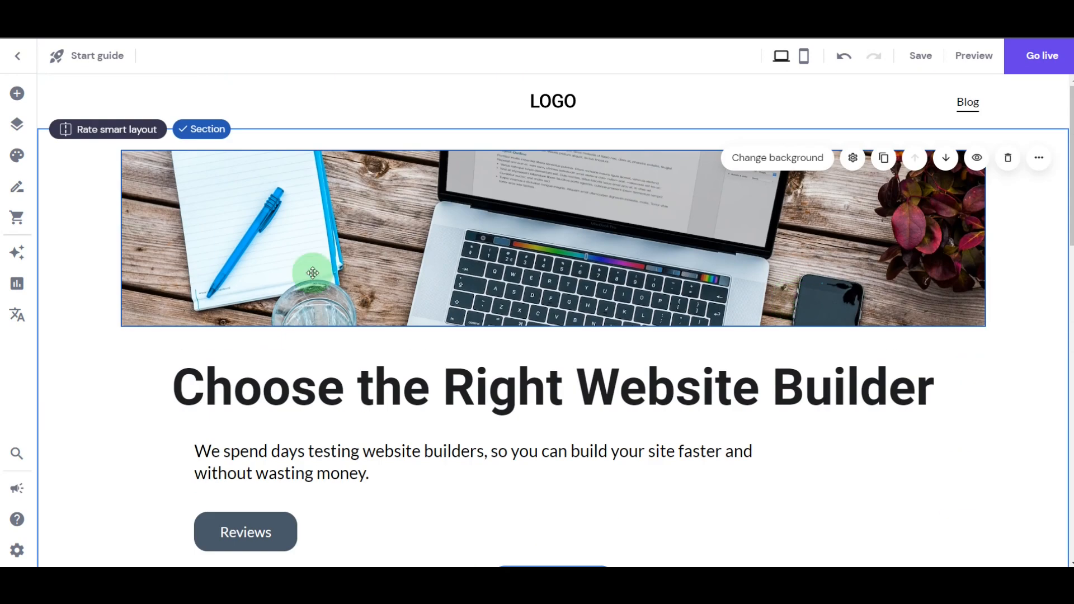
{"action": "scroll", "coordinate": [455, 317], "scroll_direction": "down", "scroll_amount": 4}
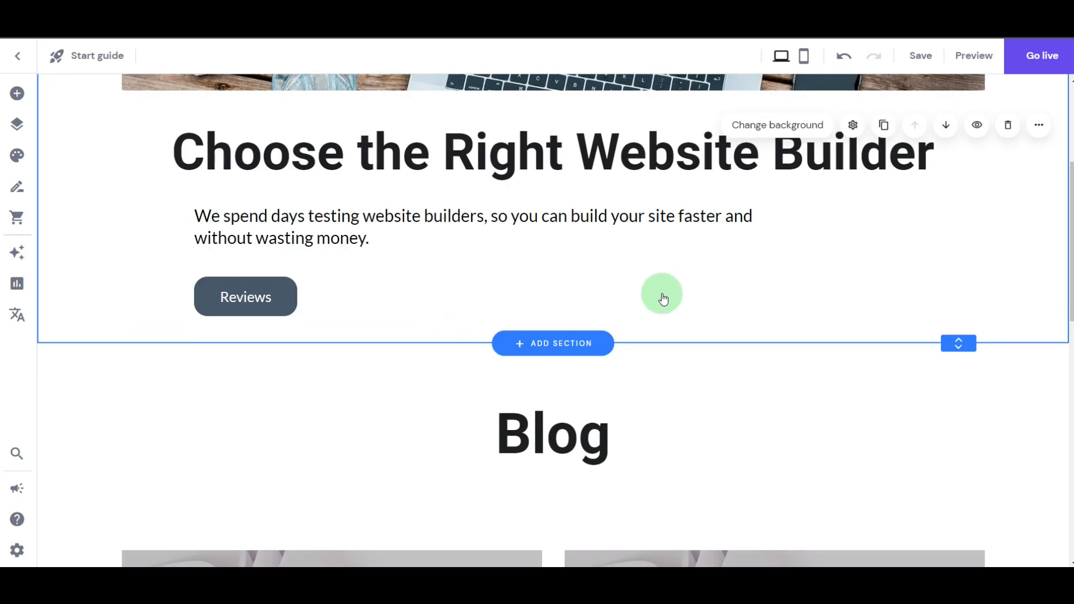
{"action": "scroll", "coordinate": [664, 299], "scroll_direction": "up", "scroll_amount": 4}
{"action": "left_click", "coordinate": [757, 110]}
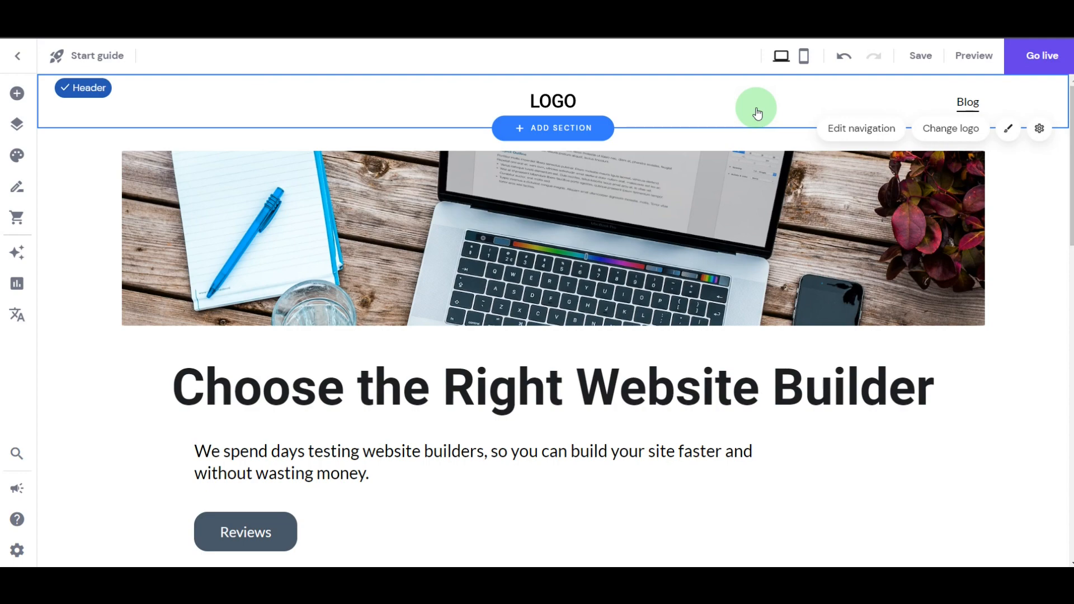
Apply the Heading 2 style to the "Blog" heading and replace its text with "Latest Articles About Website Builders".
{"action": "scroll", "coordinate": [572, 268], "scroll_direction": "down", "scroll_amount": 8}
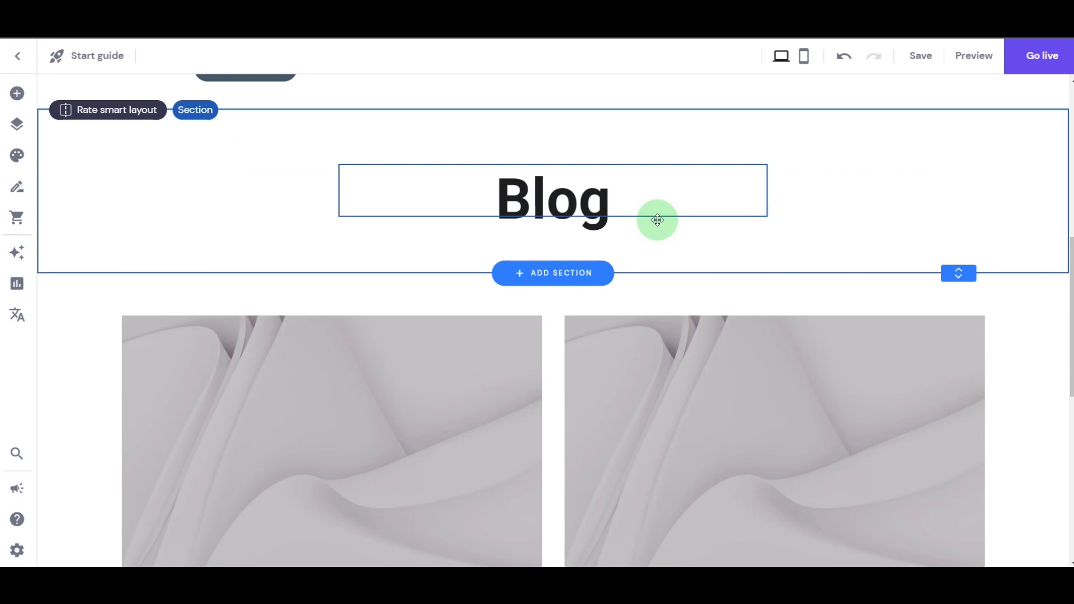
{"action": "left_click", "coordinate": [555, 193]}
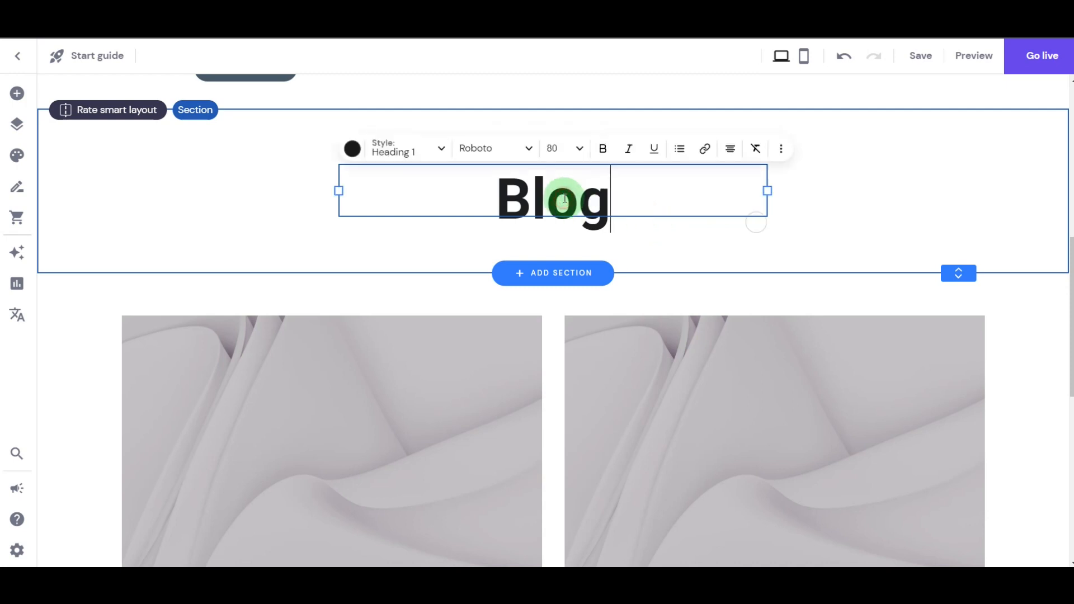
{"action": "left_click", "coordinate": [442, 151]}
{"action": "left_click", "coordinate": [413, 223]}
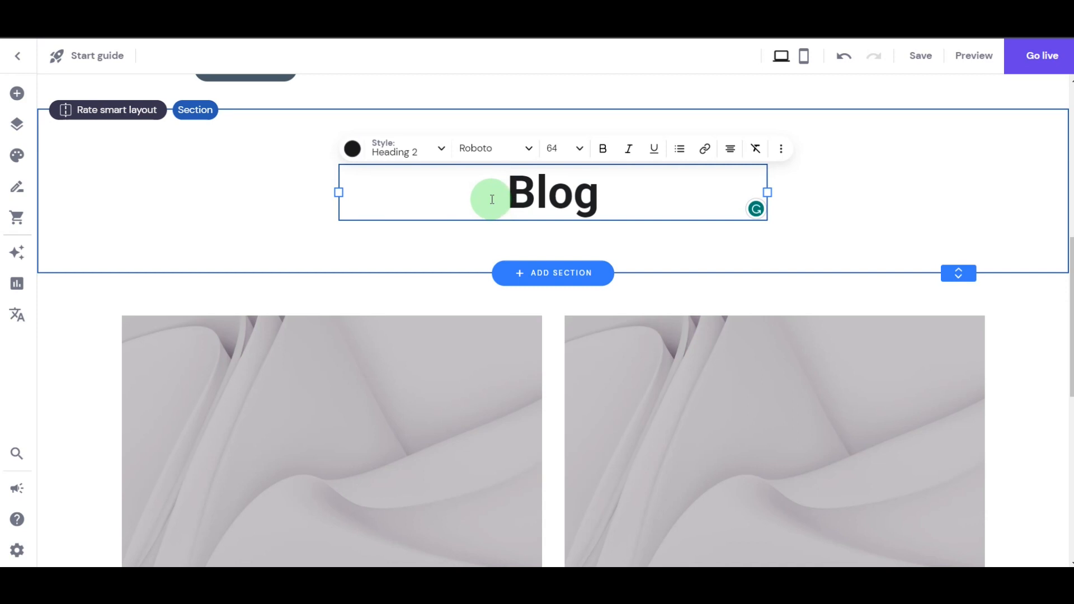
{"action": "key", "text": "ctrl+a"}
{"action": "type", "text": "Latest Articles About Website Builders"}
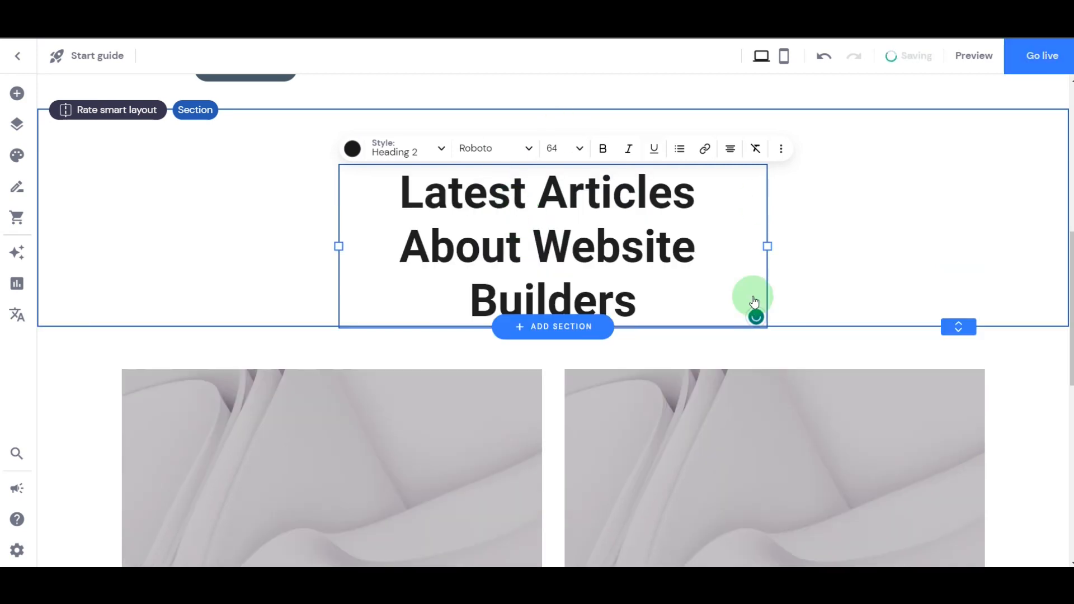
Widen the "Latest Articles About Website Builders" heading to the full grid width and reduce its section height to end just below the text.
{"action": "left_click_drag", "start_coordinate": [767, 247], "coordinate": [979, 228]}
{"action": "left_click_drag", "start_coordinate": [339, 219], "coordinate": [112, 224]}
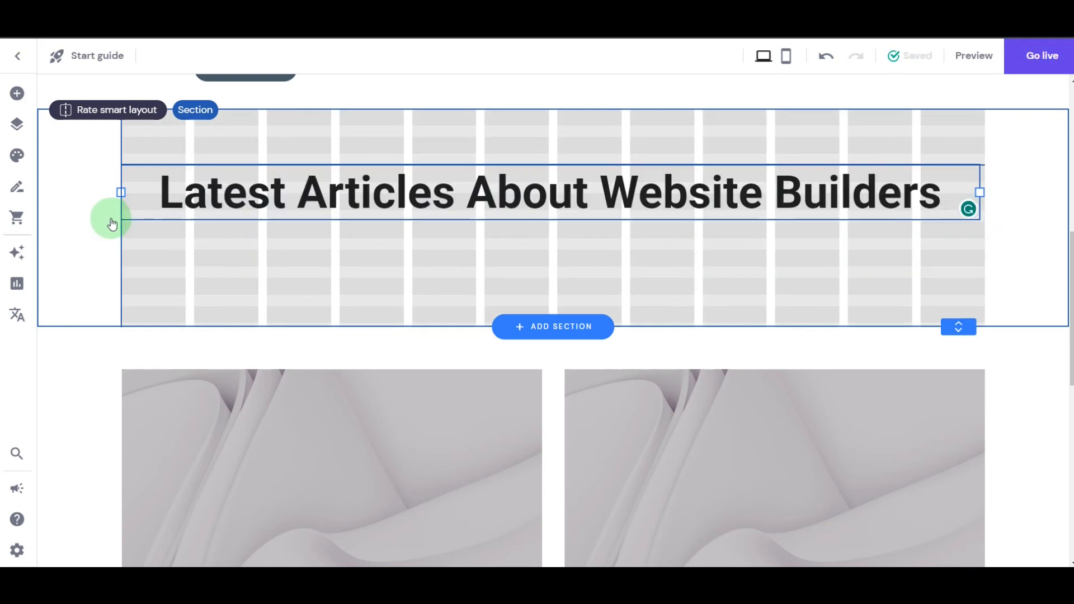
{"action": "left_click", "coordinate": [1036, 191]}
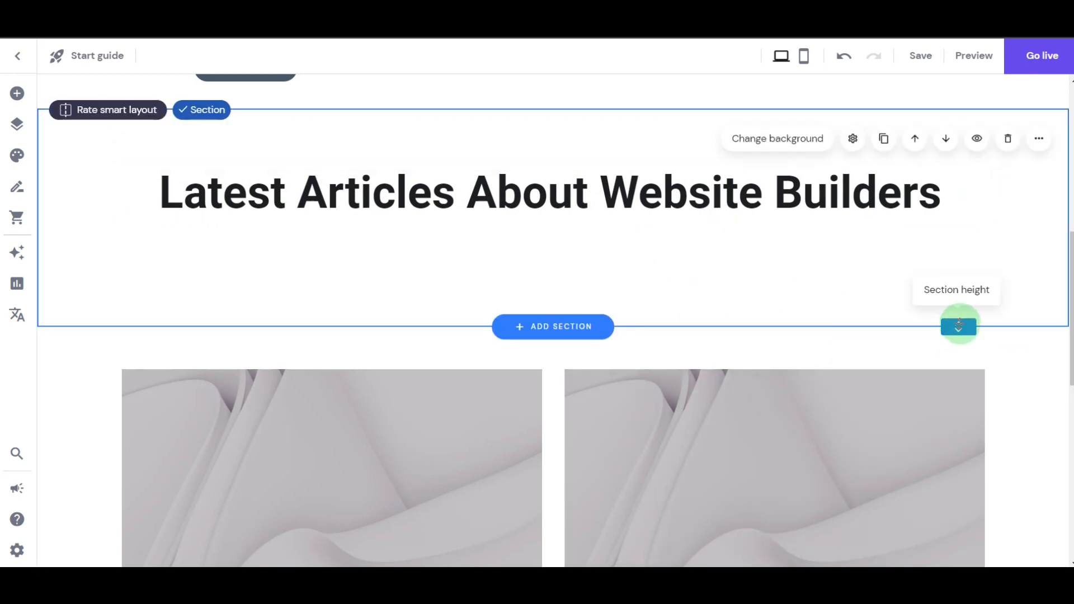
{"action": "left_click_drag", "start_coordinate": [959, 325], "coordinate": [957, 272]}
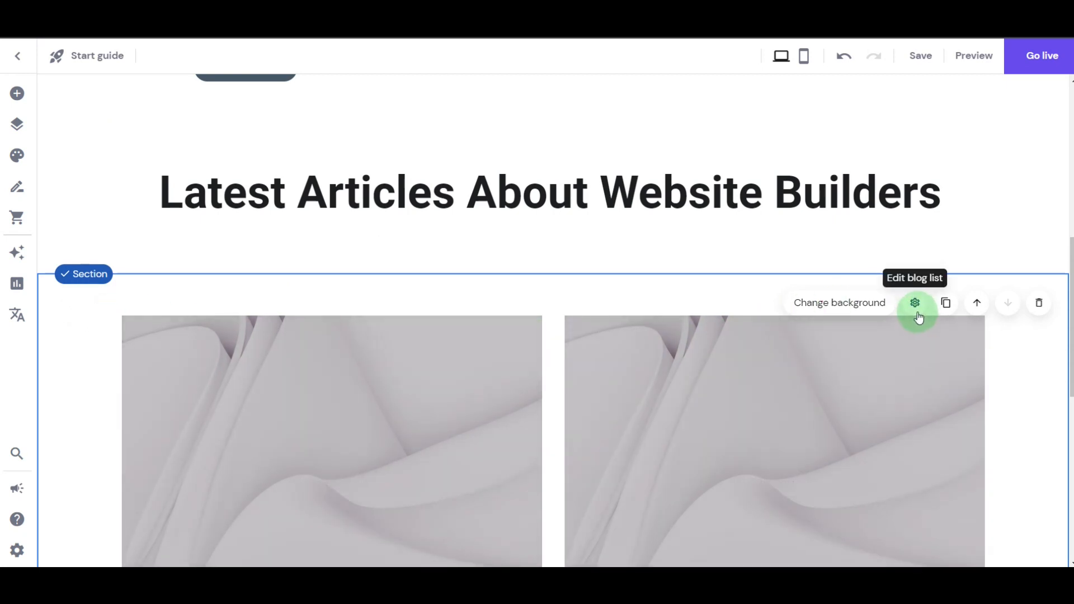
Set the blog list's layout to 2 posts per page and three columns.
{"action": "left_click", "coordinate": [912, 305]}
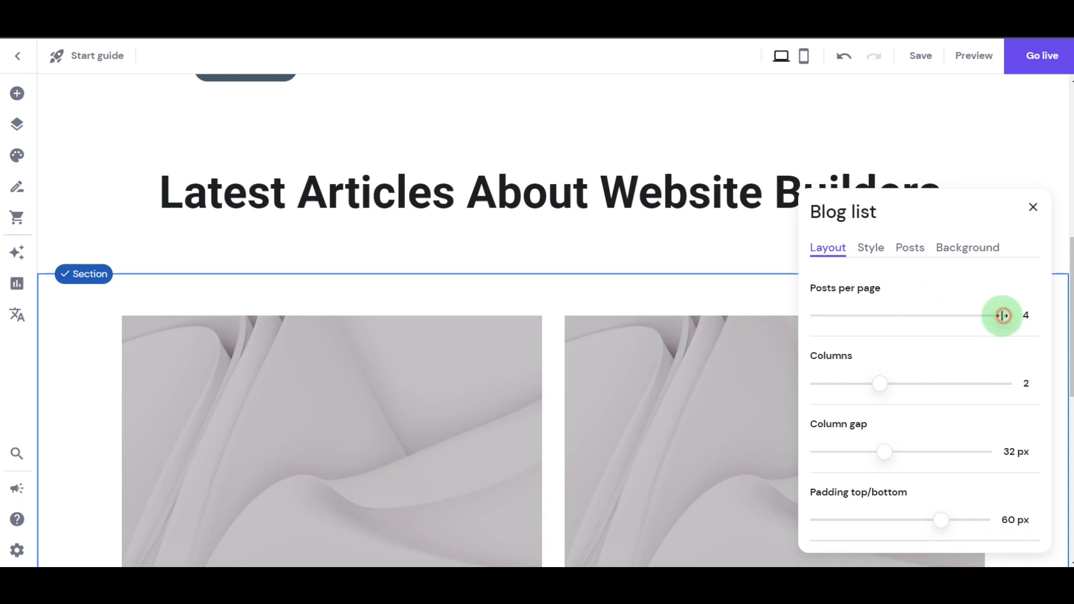
{"action": "left_click_drag", "start_coordinate": [1004, 315], "coordinate": [886, 317]}
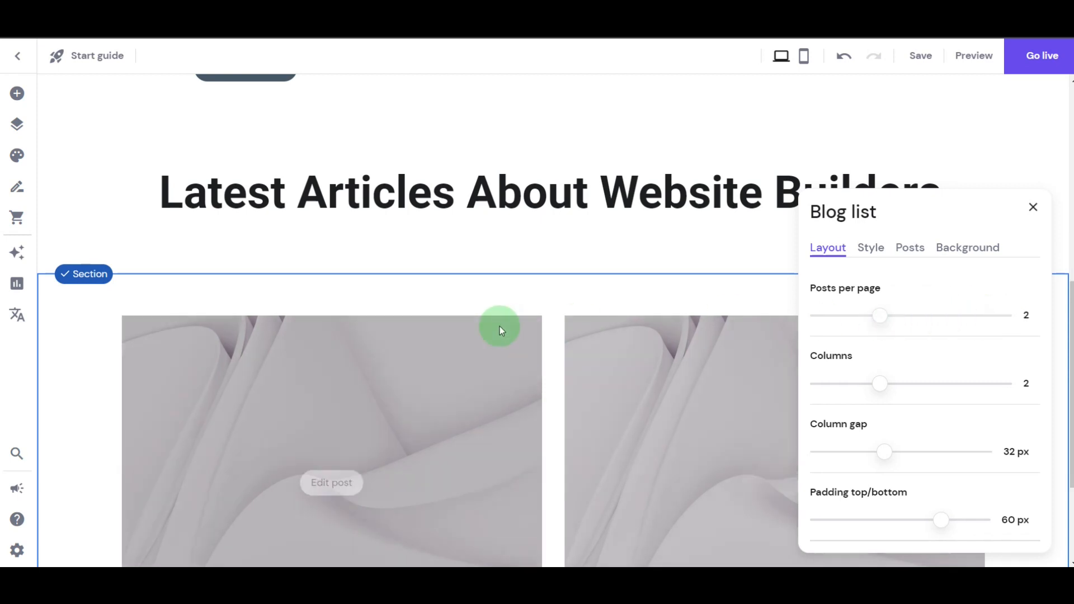
{"action": "scroll", "coordinate": [500, 327], "scroll_direction": "down", "scroll_amount": 3}
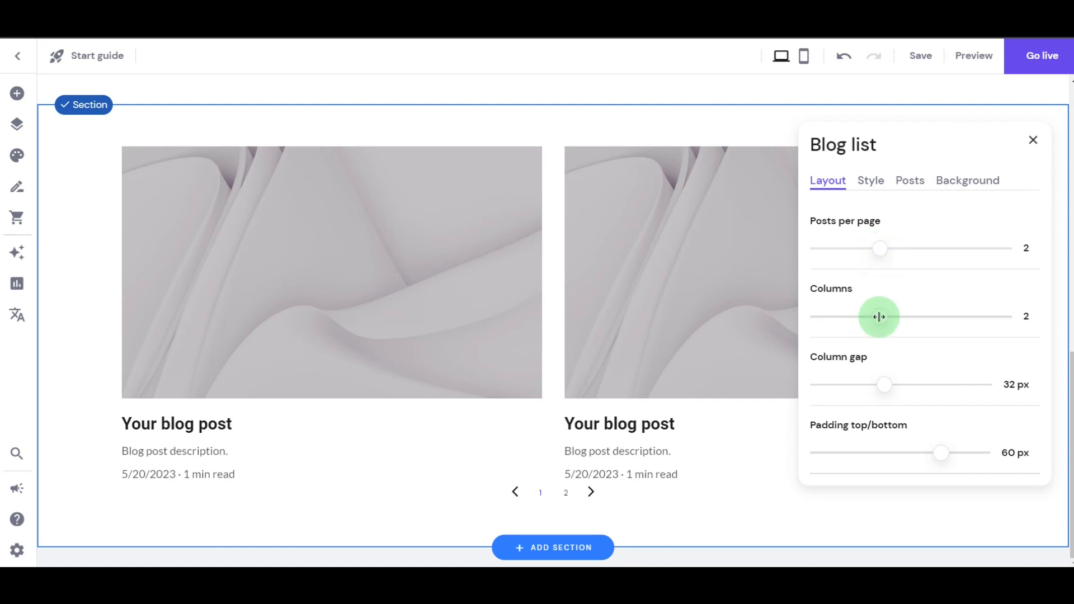
{"action": "left_click_drag", "start_coordinate": [879, 317], "coordinate": [949, 318]}
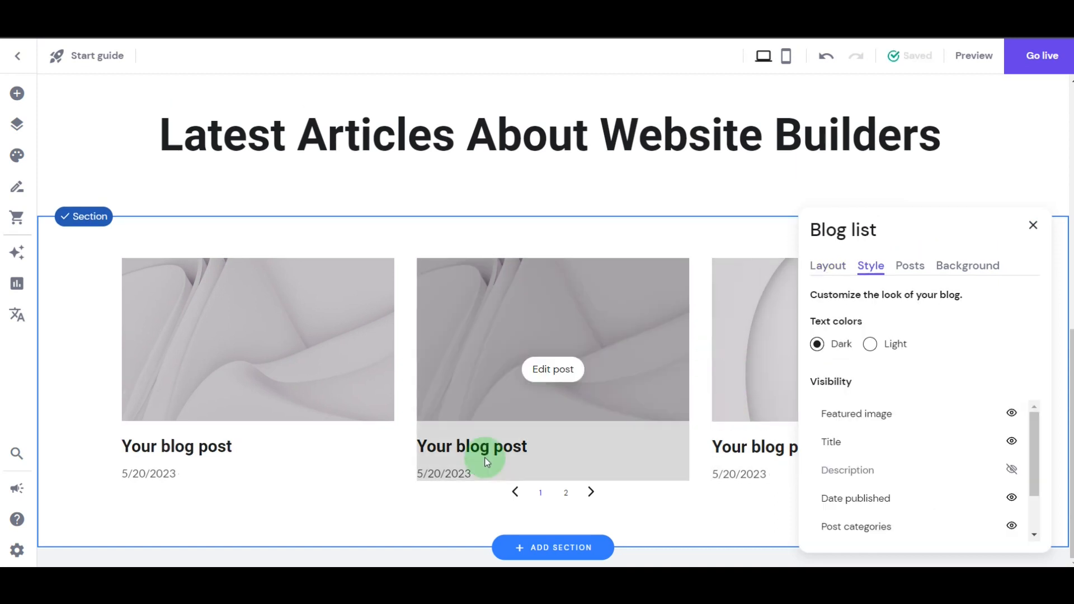
Try limiting the blog list to posts from selected categories and open its background image options.
{"action": "left_click", "coordinate": [912, 265]}
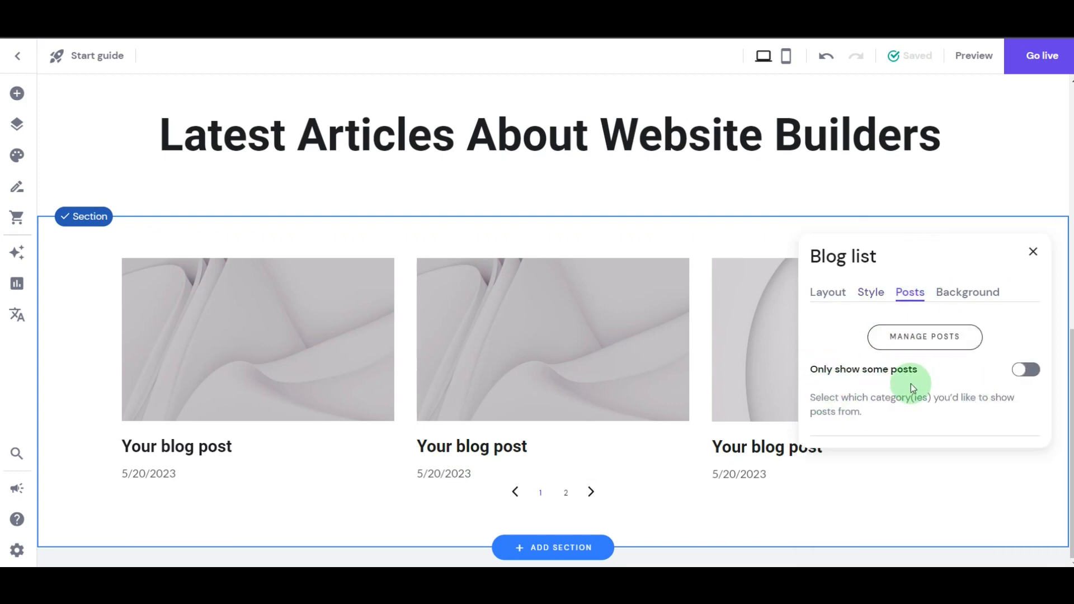
{"action": "left_click", "coordinate": [1026, 369]}
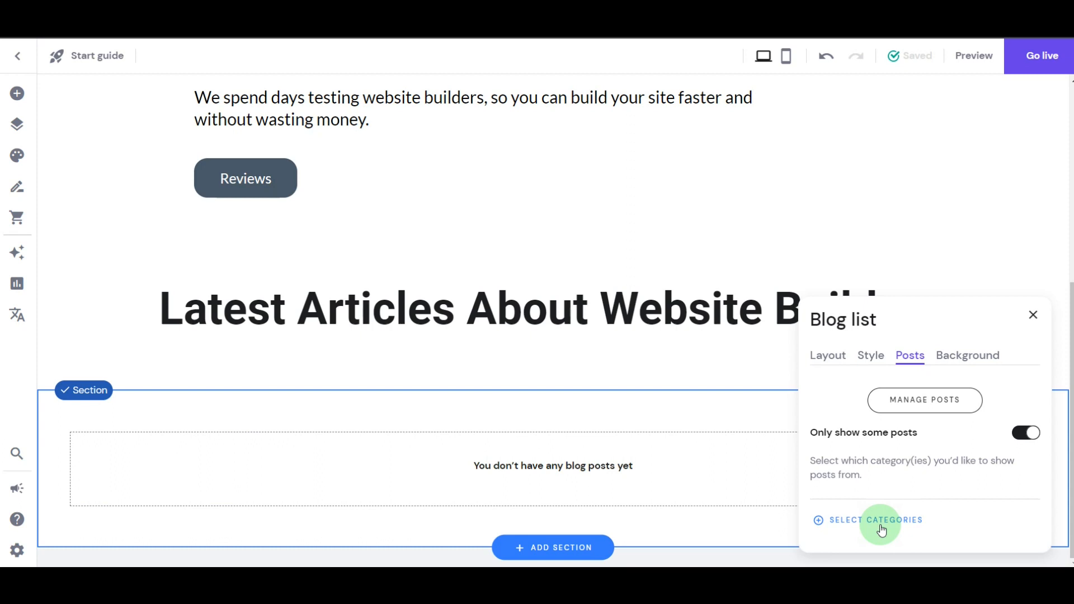
{"action": "left_click", "coordinate": [969, 356]}
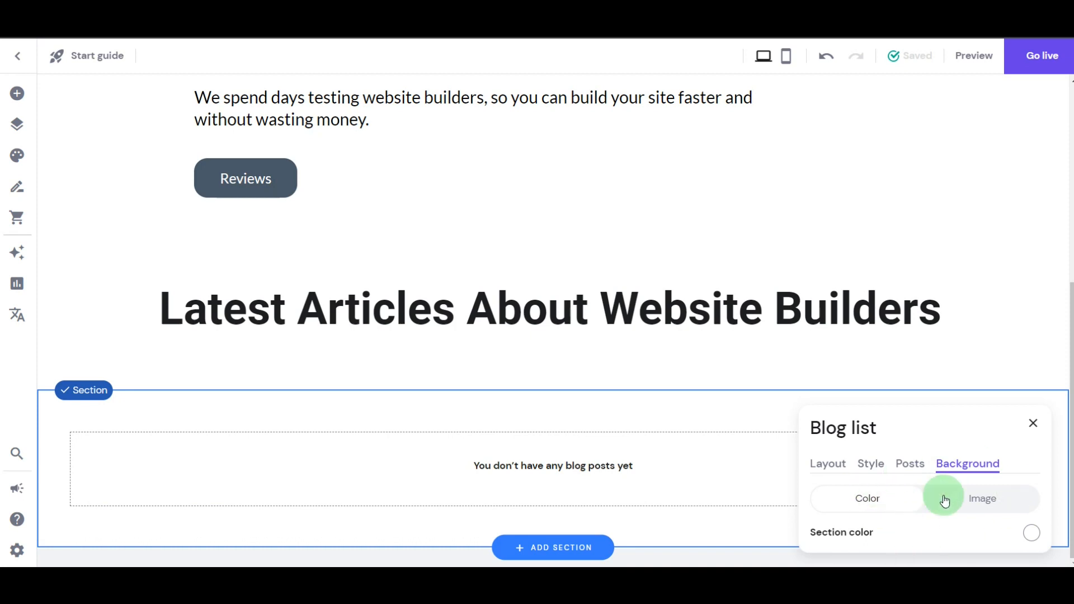
{"action": "left_click", "coordinate": [987, 501]}
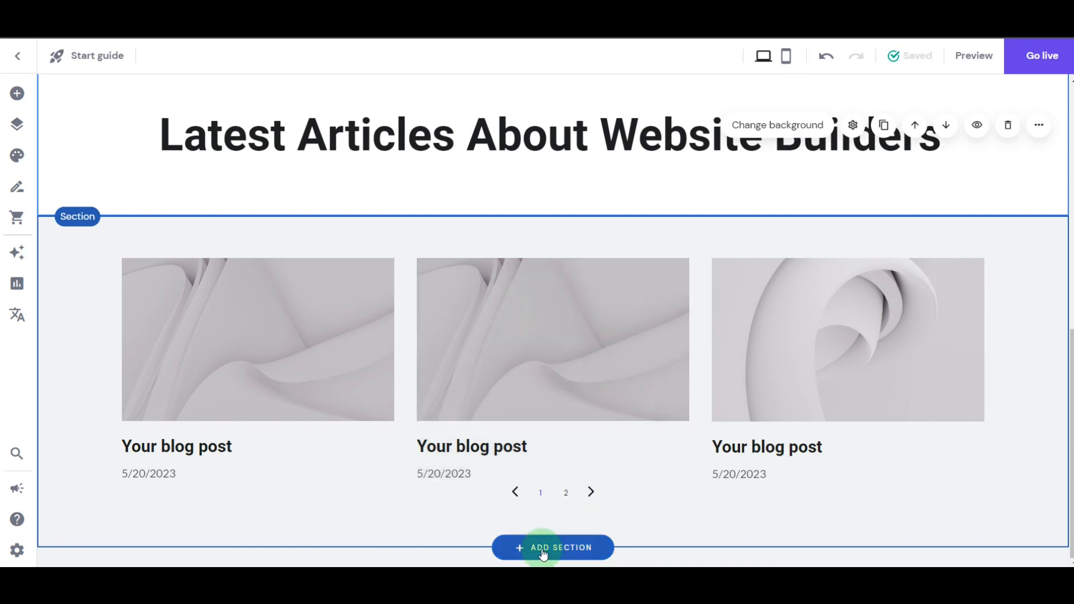
Add a Video section below the blog list, using the layout with a centred heading and three videos side by side.
{"action": "left_click", "coordinate": [543, 554]}
{"action": "left_click_drag", "start_coordinate": [341, 240], "coordinate": [316, 376]}
{"action": "left_click", "coordinate": [236, 420]}
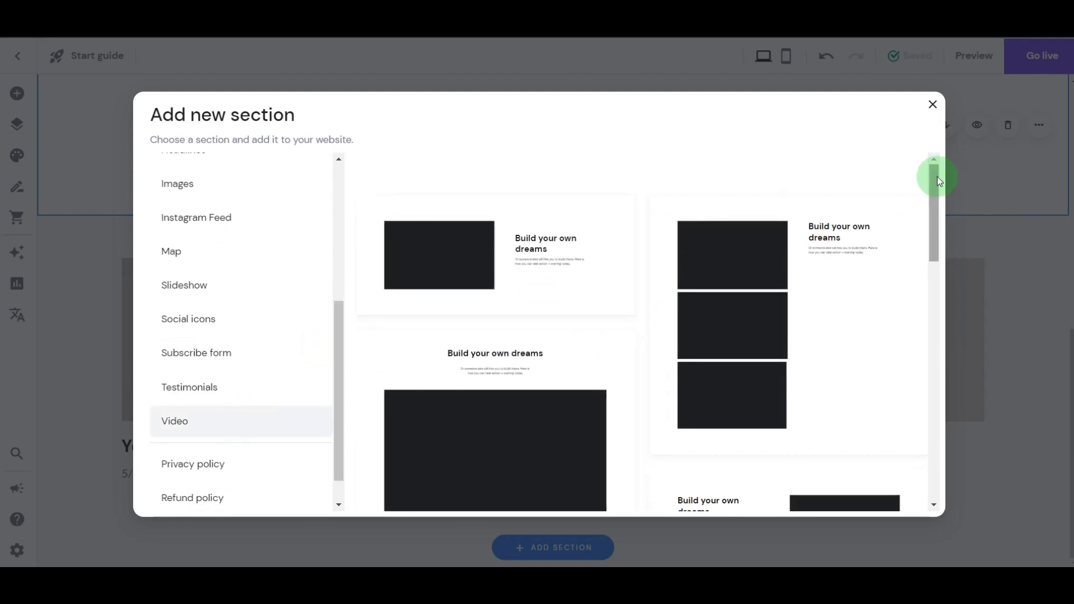
{"action": "left_click_drag", "start_coordinate": [937, 176], "coordinate": [954, 358]}
{"action": "left_click", "coordinate": [796, 265]}
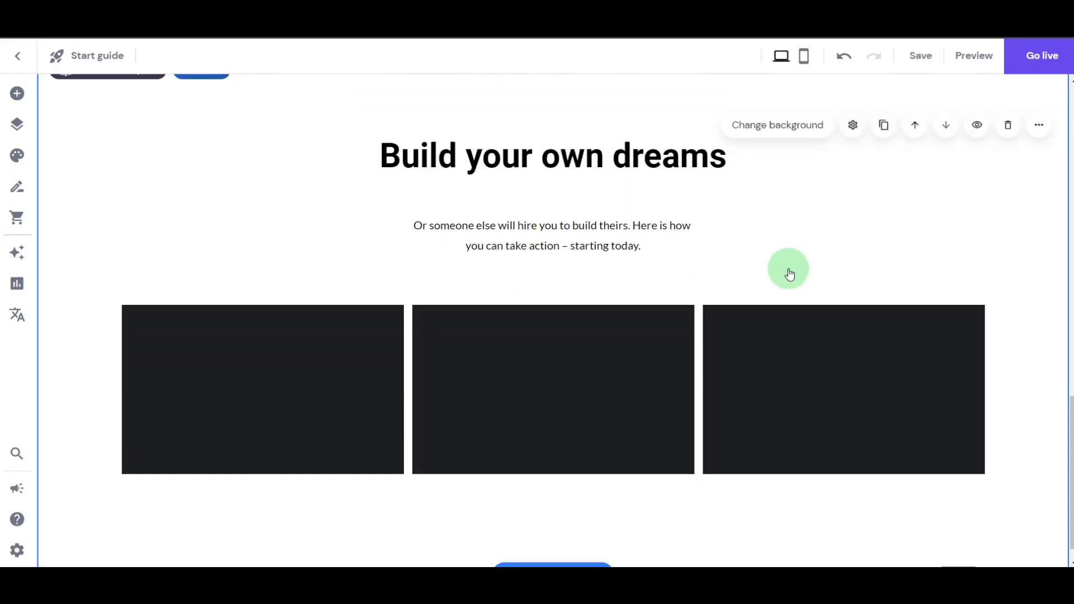
Replace the video section's heading "Build your own dreams" with "We are on YouTube".
{"action": "scroll", "coordinate": [814, 257], "scroll_direction": "up", "scroll_amount": 4}
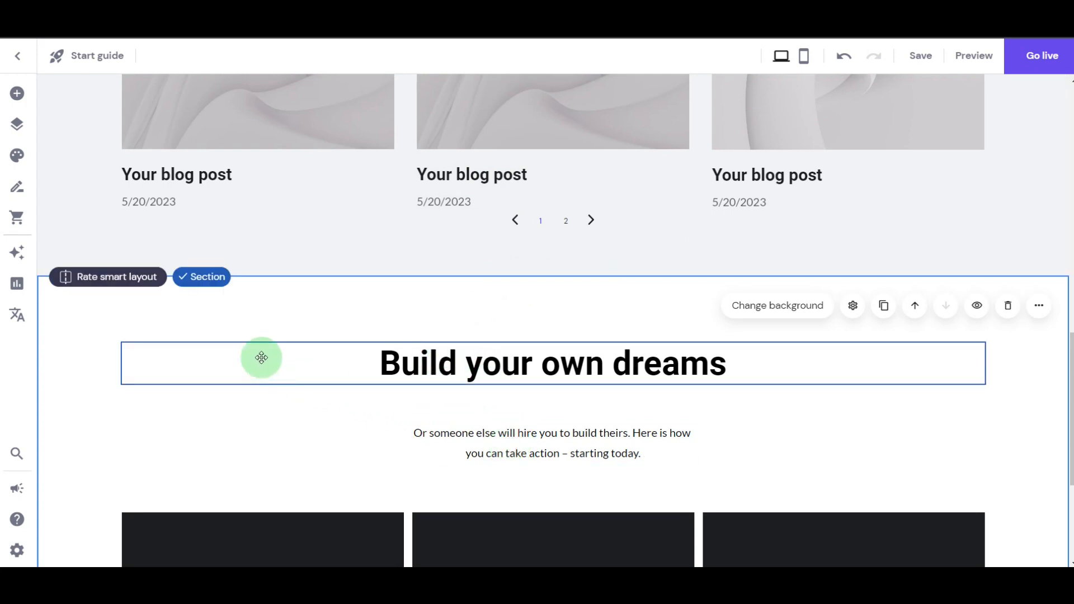
{"action": "scroll", "coordinate": [269, 355], "scroll_direction": "down", "scroll_amount": 4}
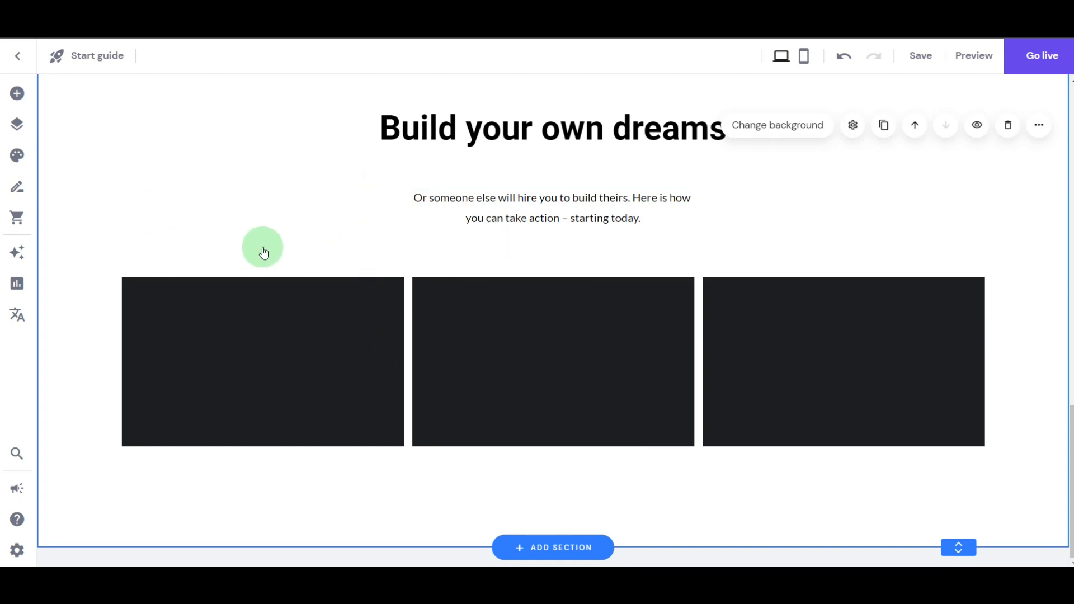
{"action": "scroll", "coordinate": [319, 285], "scroll_direction": "up", "scroll_amount": 4}
{"action": "left_click", "coordinate": [460, 357]}
{"action": "left_click", "coordinate": [319, 363]}
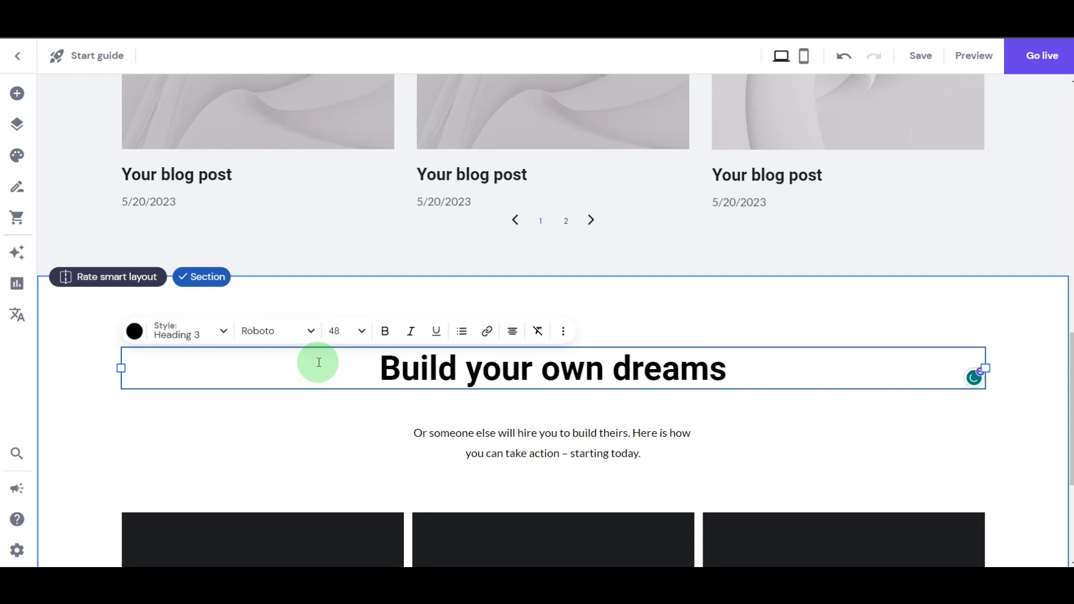
{"action": "left_click_drag", "start_coordinate": [783, 374], "coordinate": [377, 358]}
{"action": "type", "text": "We are on YouTube"}
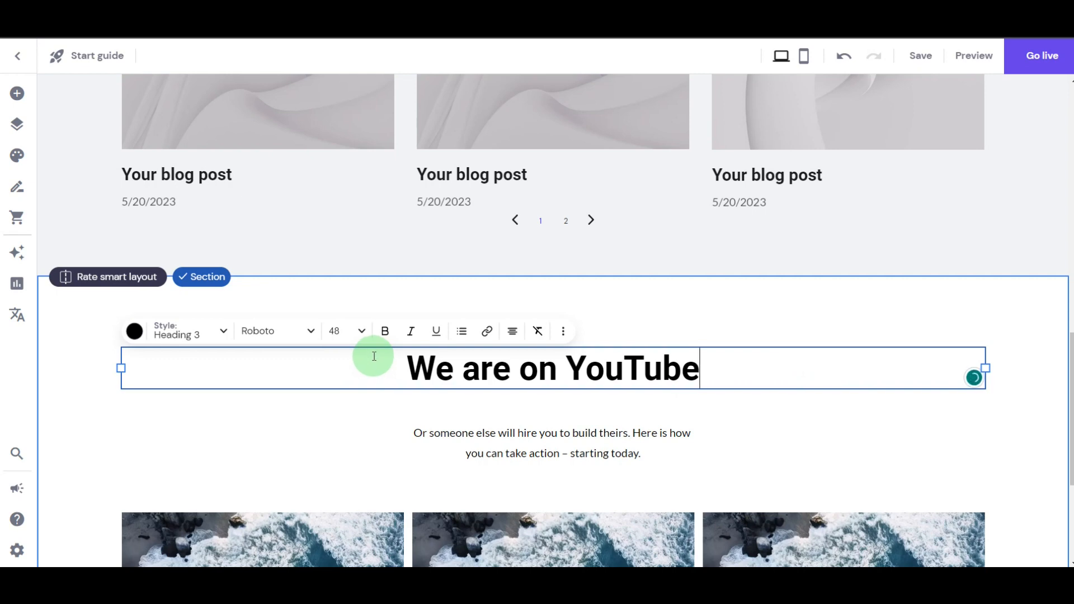
Replace the paragraph with "Browse the latest YouTube videos from SiteYoda and subscribe to our channel." and apply the Paragraph 1 style.
{"action": "left_click", "coordinate": [492, 447]}
{"action": "key", "text": "ctrl+a"}
{"action": "type", "text": "Browse the latest YouTube videos from SiteYoda and subscribe to our channel."}
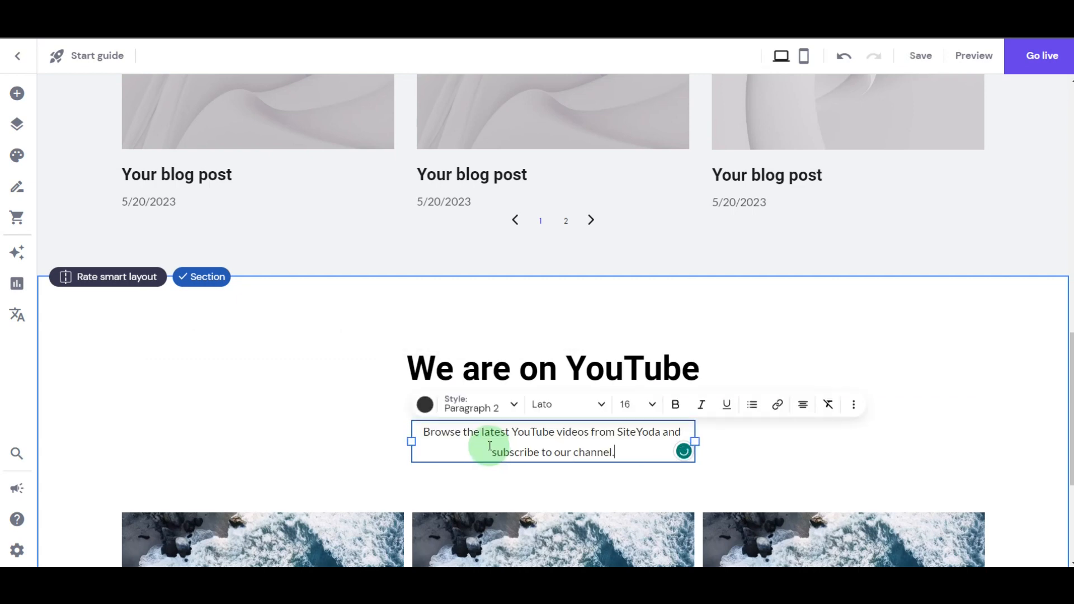
{"action": "left_click", "coordinate": [504, 407]}
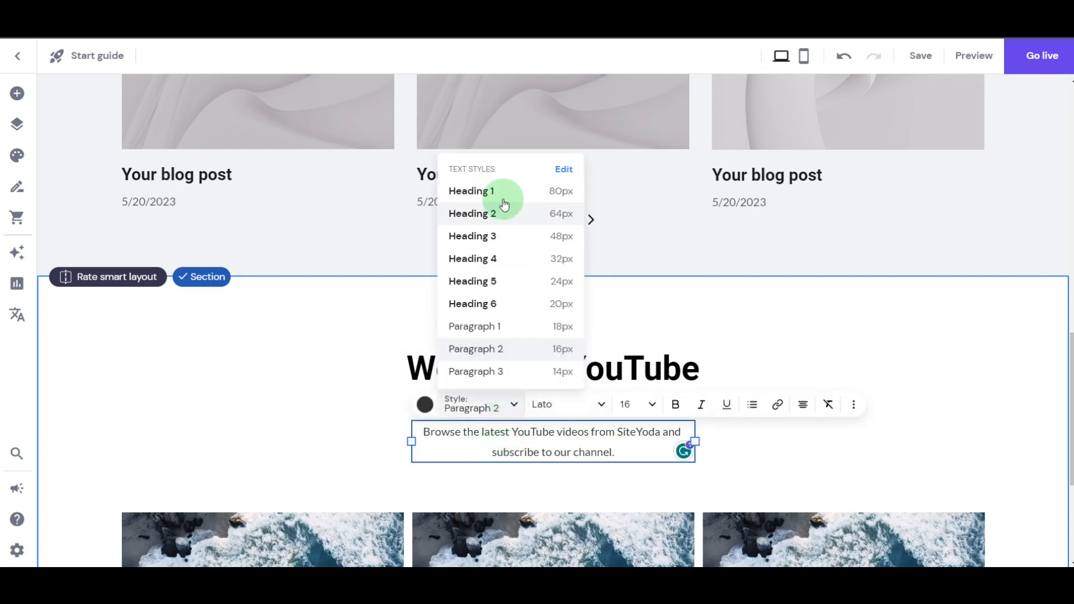
{"action": "left_click", "coordinate": [485, 327]}
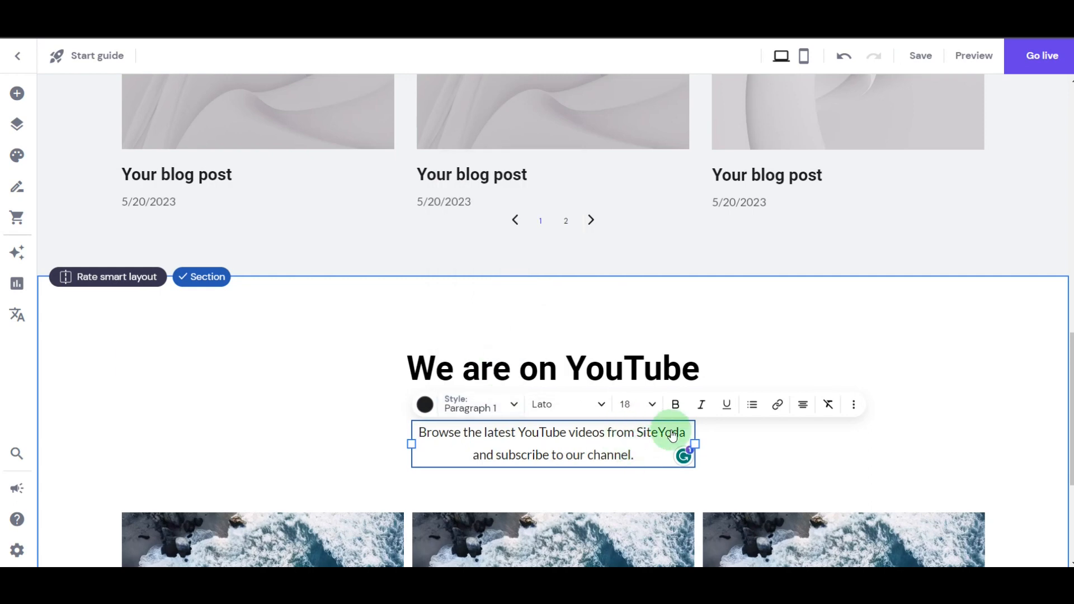
{"action": "left_click", "coordinate": [645, 454]}
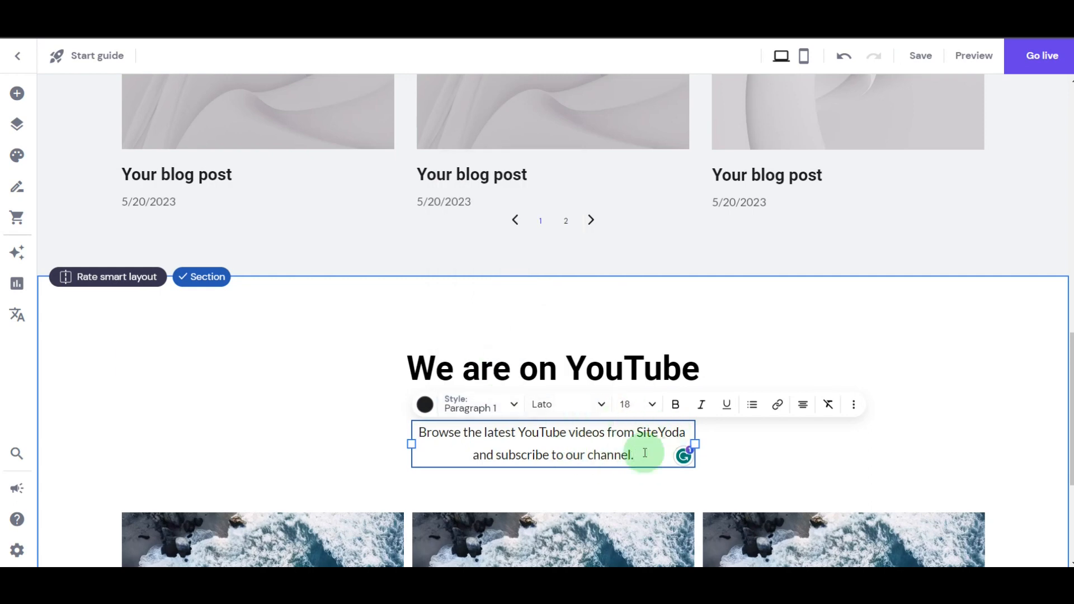
Move all three videos down by the same distance to leave room for a button below the paragraph.
{"action": "scroll", "coordinate": [844, 329], "scroll_direction": "down", "scroll_amount": 3}
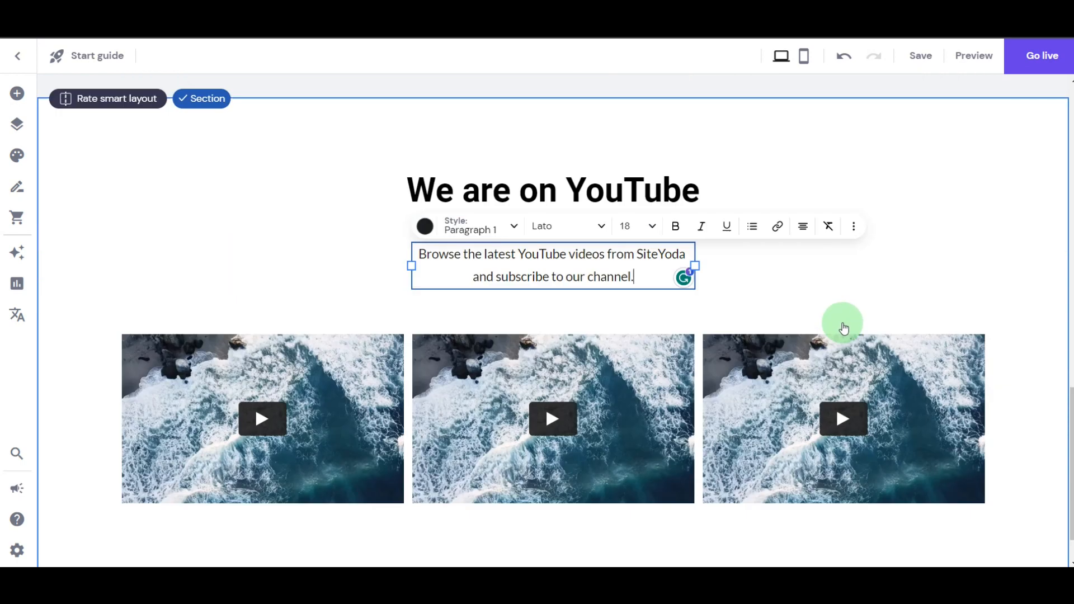
{"action": "scroll", "coordinate": [843, 329], "scroll_direction": "down", "scroll_amount": 1}
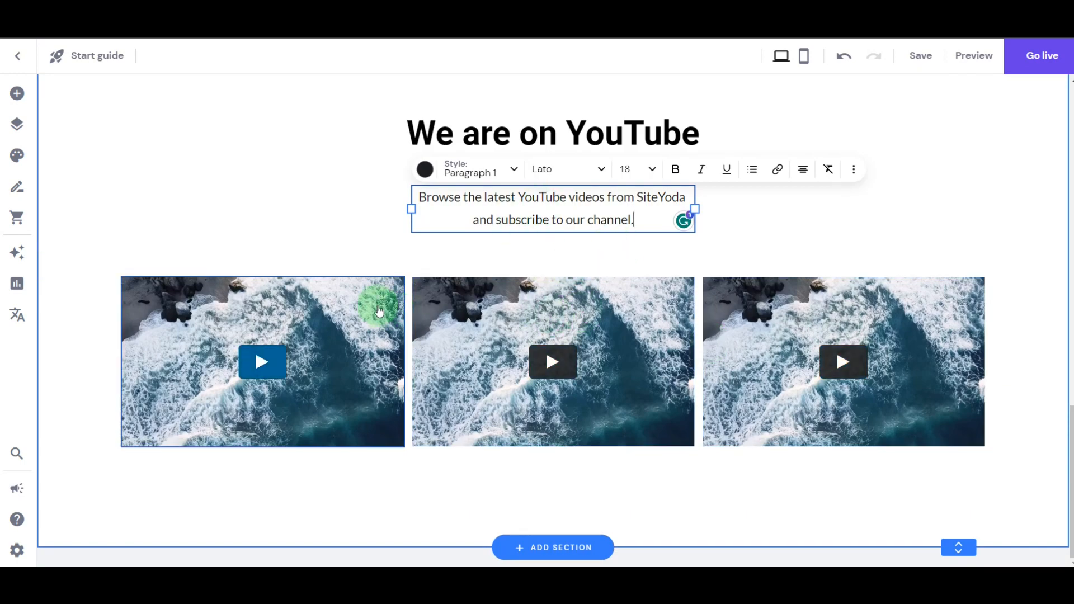
{"action": "left_click_drag", "start_coordinate": [378, 312], "coordinate": [329, 376]}
{"action": "left_click_drag", "start_coordinate": [523, 355], "coordinate": [533, 397]}
{"action": "left_click_drag", "start_coordinate": [779, 312], "coordinate": [791, 376]}
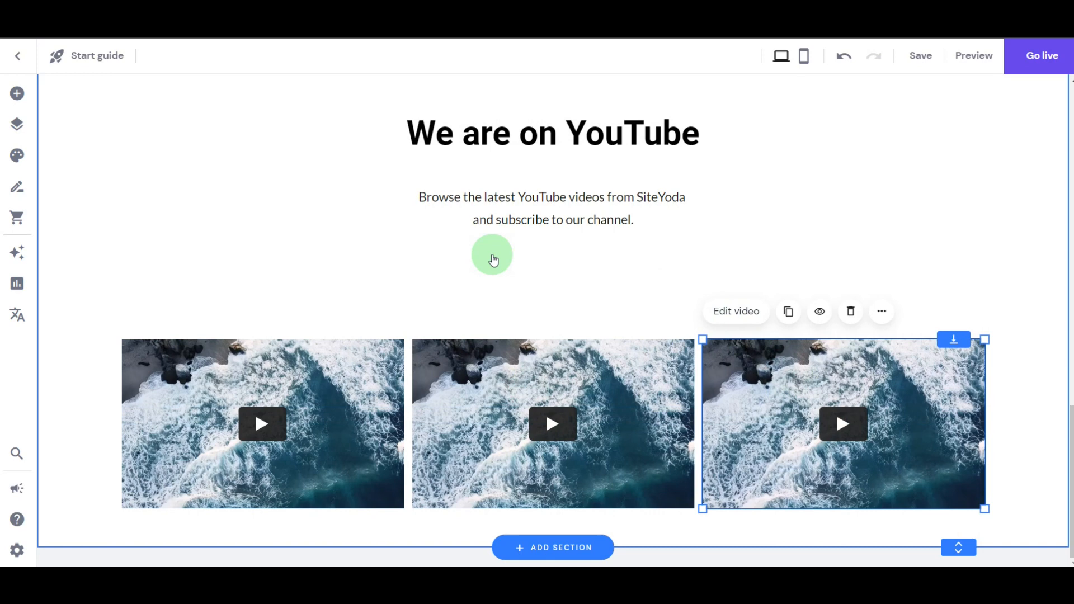
Place a new button centred between the paragraph and the videos and open its settings.
{"action": "left_click", "coordinate": [20, 97]}
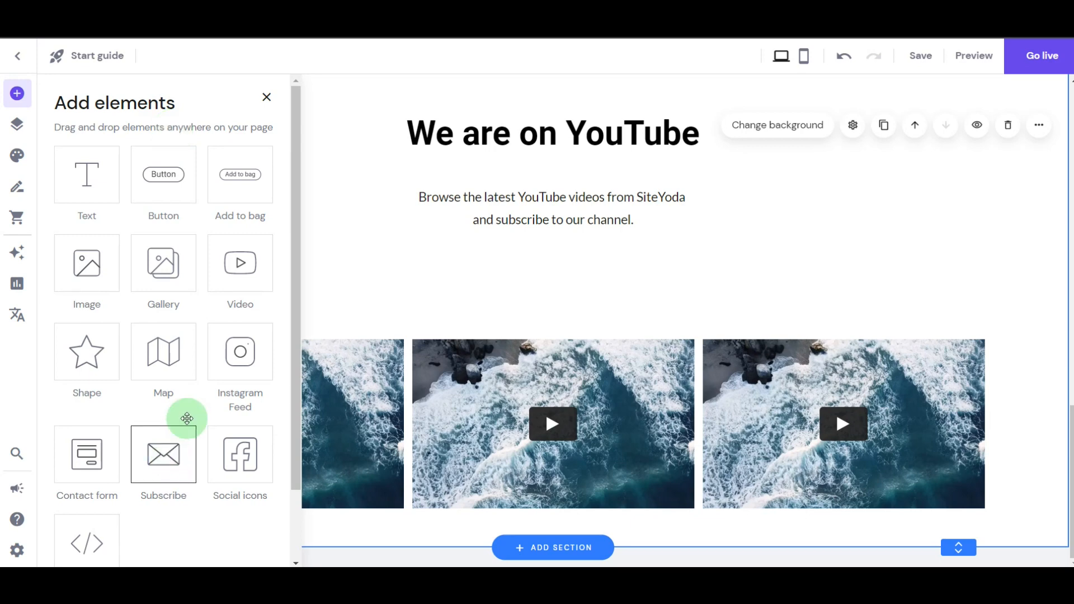
{"action": "left_click_drag", "start_coordinate": [161, 175], "coordinate": [534, 274]}
{"action": "left_click", "coordinate": [535, 239]}
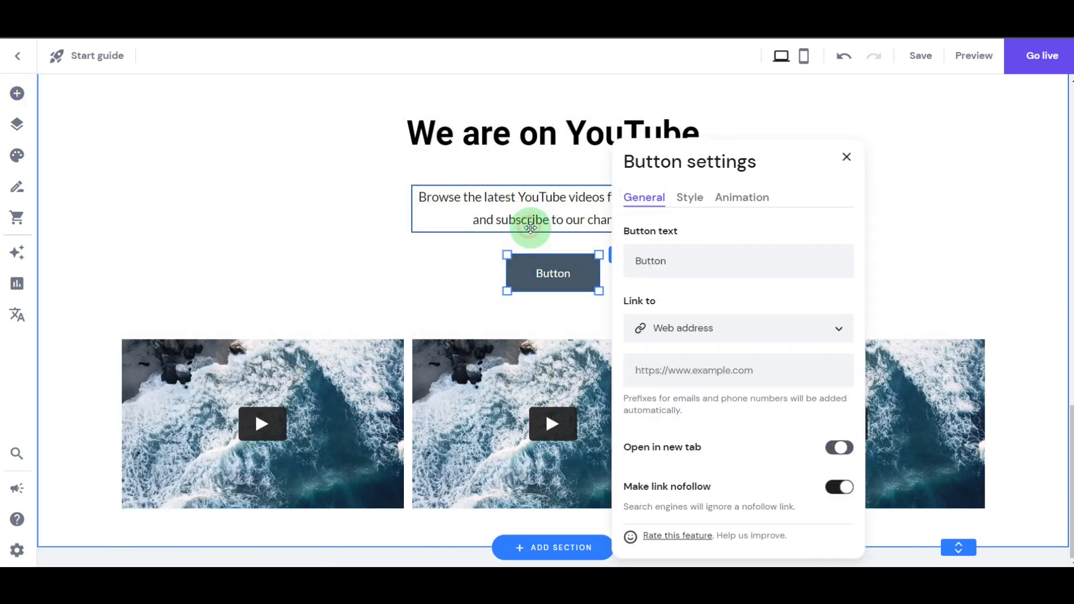
Set the new button's text to "Subscribe" and link it to the YouTube channel's subscription web address.
{"action": "double_click", "coordinate": [686, 256]}
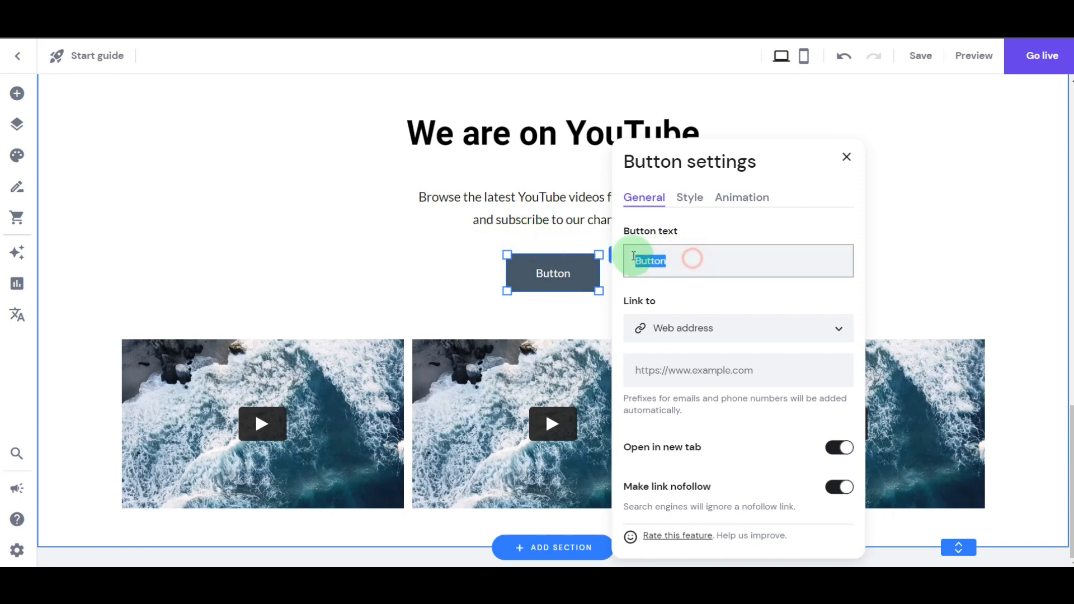
{"action": "type", "text": "S"}
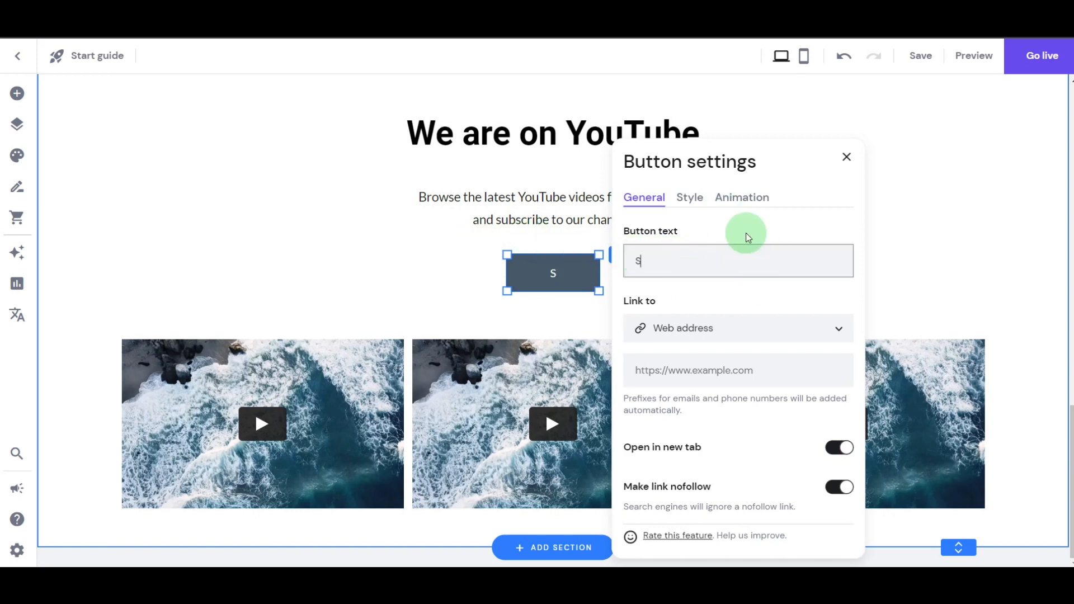
{"action": "type", "text": "ubscribe"}
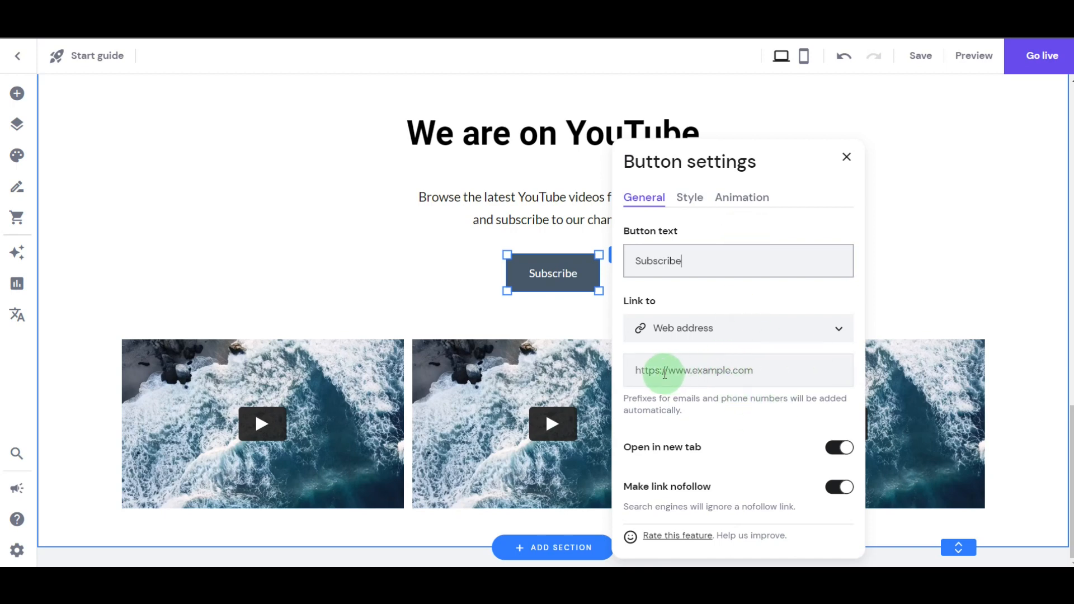
{"action": "left_click", "coordinate": [725, 371]}
{"action": "key", "text": "ctrl+v"}
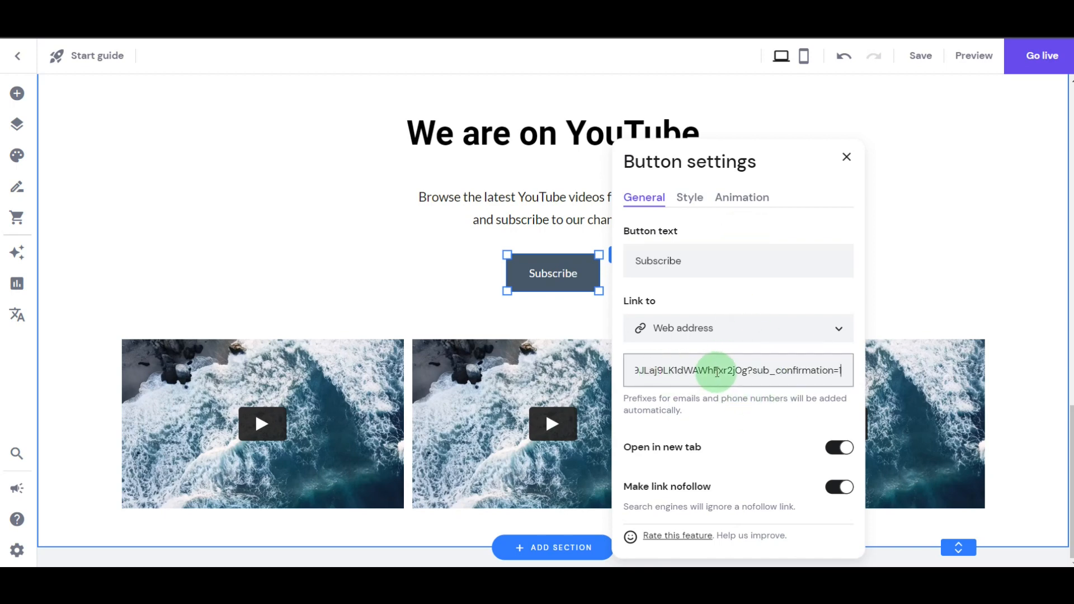
{"action": "key", "text": "Home"}
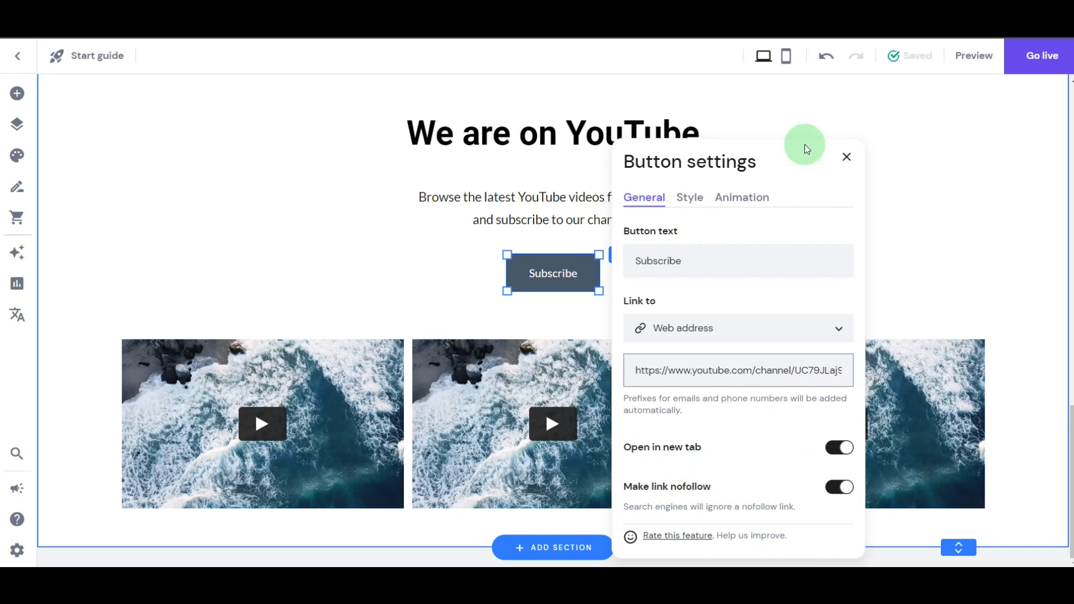
Set the Subscribe button's normal fill color to #d92222.
{"action": "left_click", "coordinate": [690, 204]}
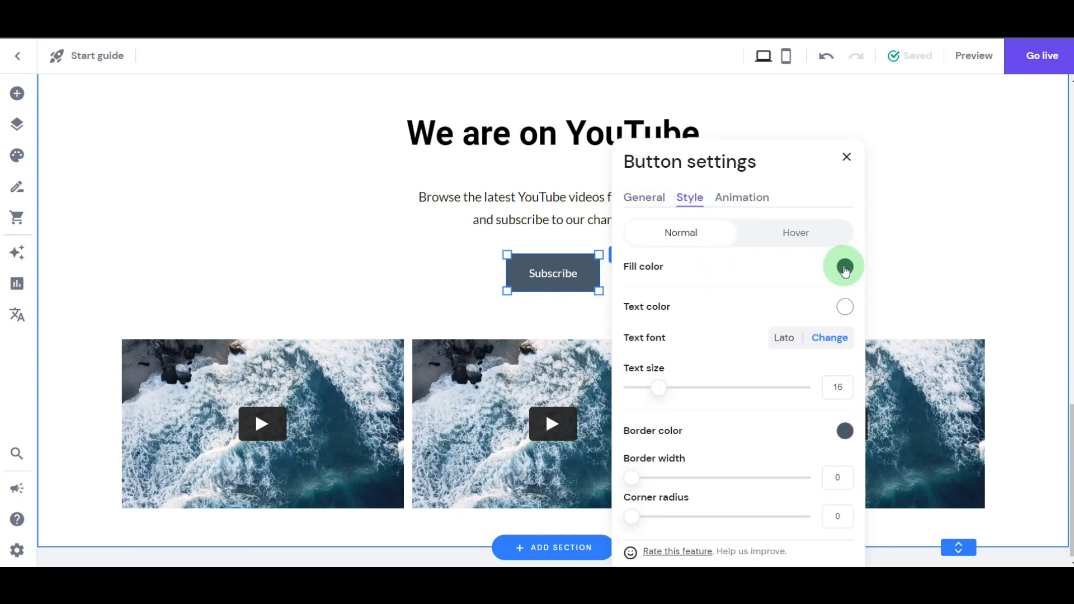
{"action": "left_click", "coordinate": [845, 268]}
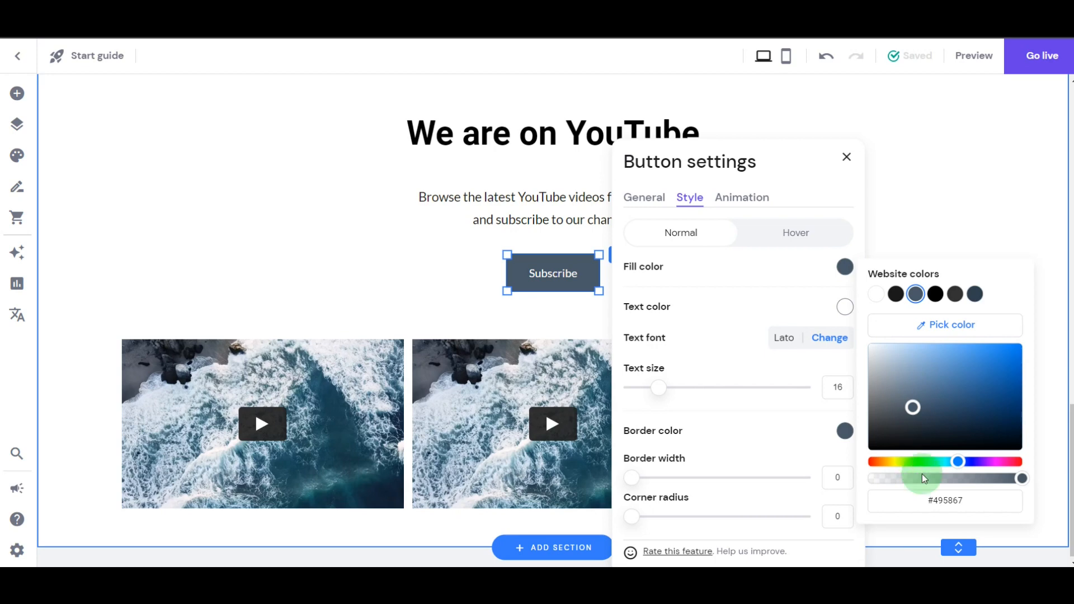
{"action": "left_click_drag", "start_coordinate": [981, 504], "coordinate": [921, 503]}
{"action": "type", "text": "#d92222"}
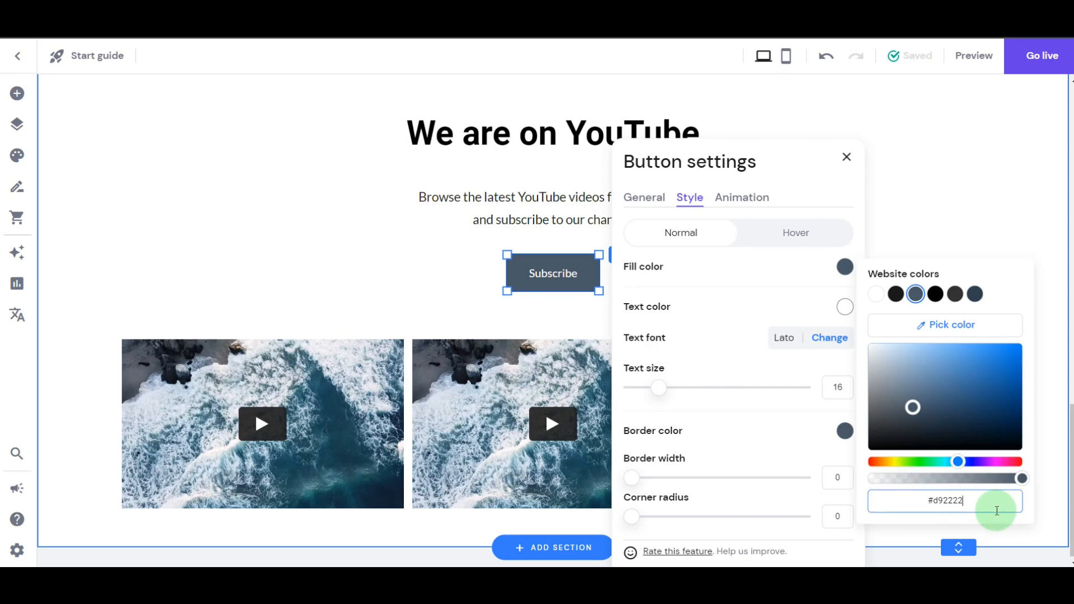
{"action": "key", "text": "Return"}
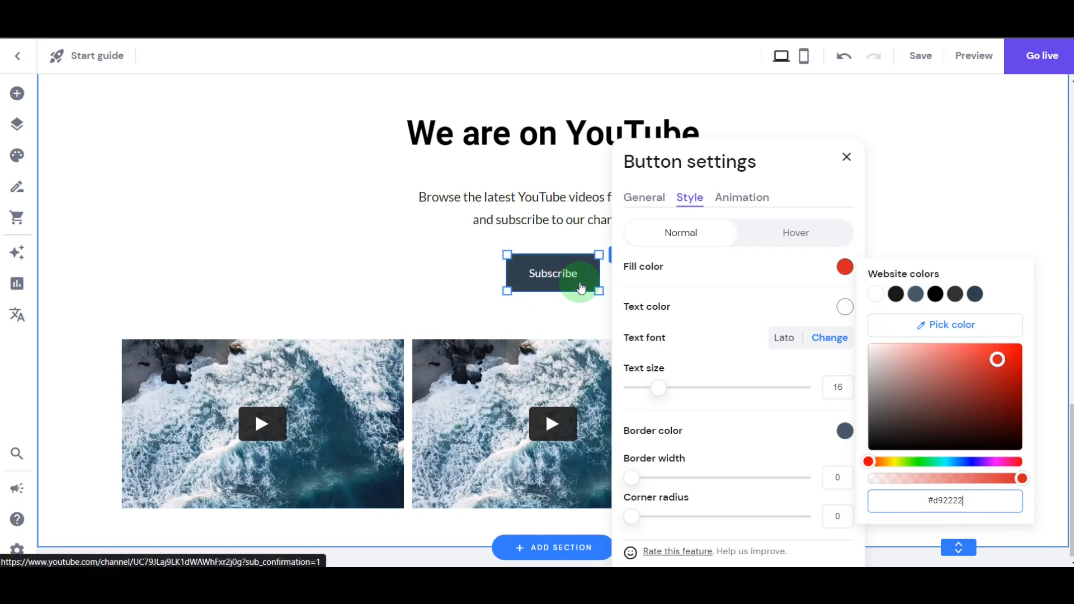
Set the Subscribe button's text size to 18 and its corner radius to 19.
{"action": "type", "text": "1"}
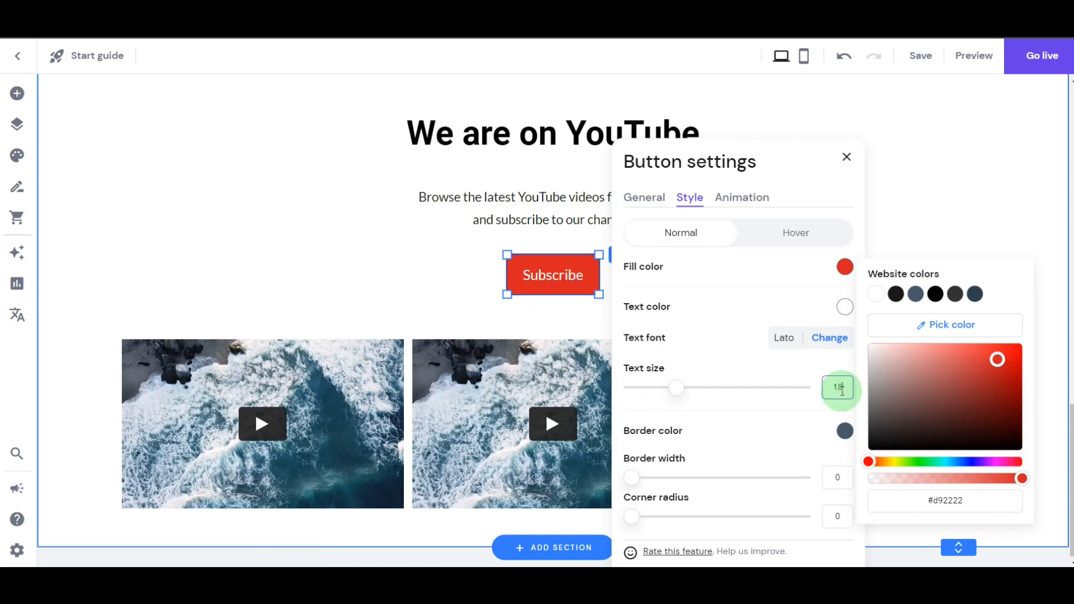
{"action": "key", "text": "Return"}
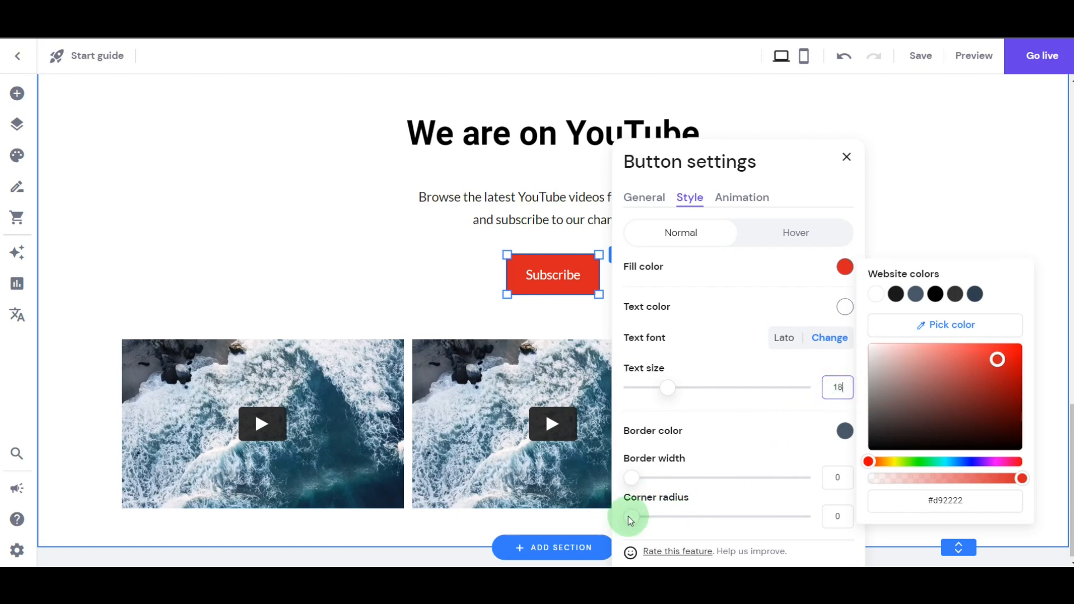
{"action": "left_click_drag", "start_coordinate": [634, 517], "coordinate": [745, 516]}
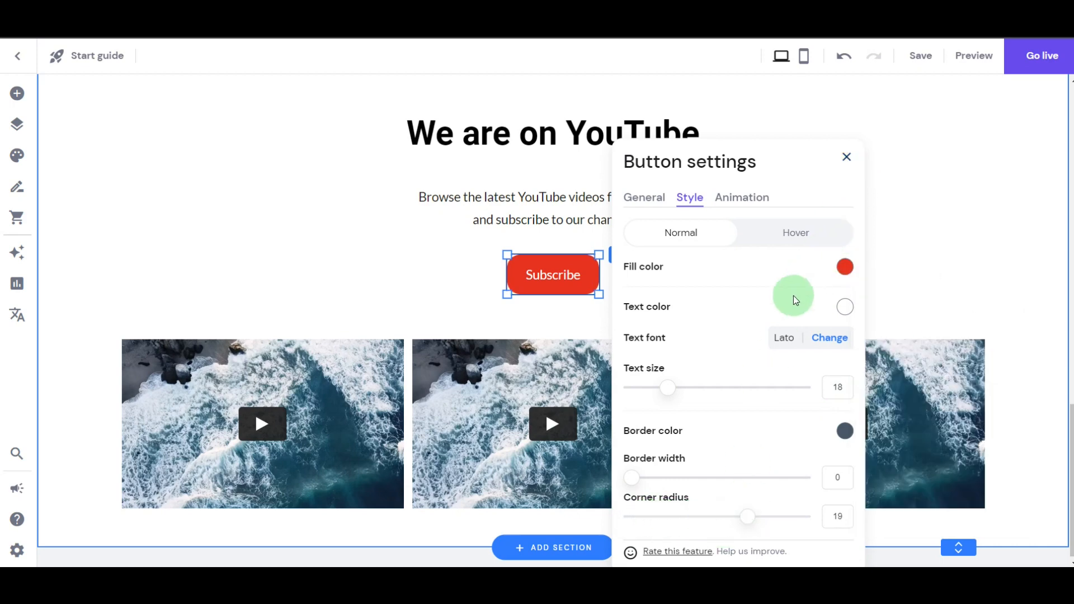
{"action": "left_click", "coordinate": [845, 156]}
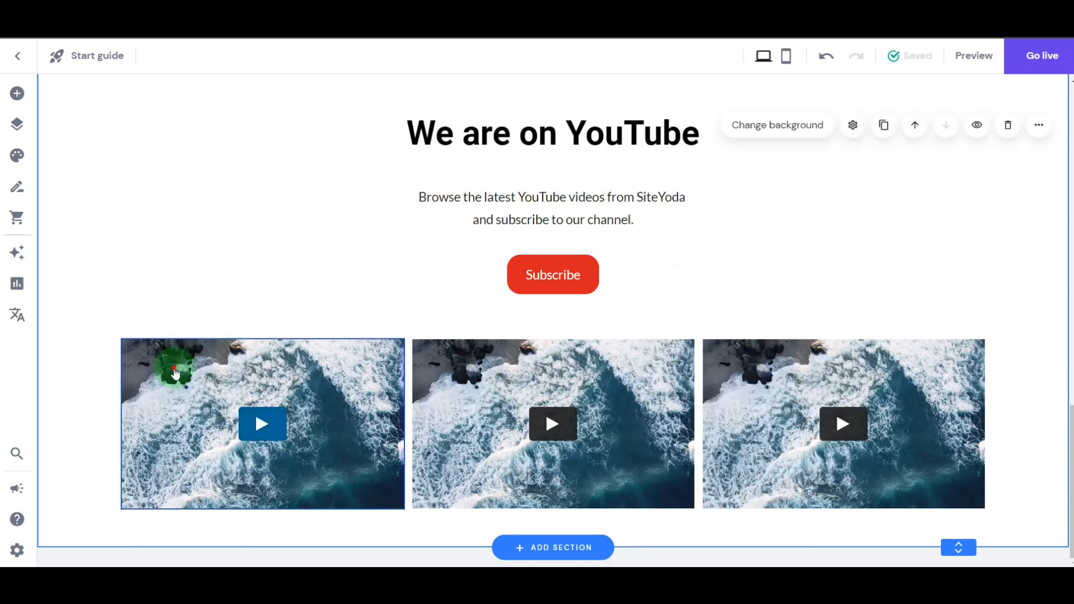
Open the first video's settings to examine its link and playback options, and close them unchanged.
{"action": "left_click", "coordinate": [171, 365]}
{"action": "left_click", "coordinate": [160, 312]}
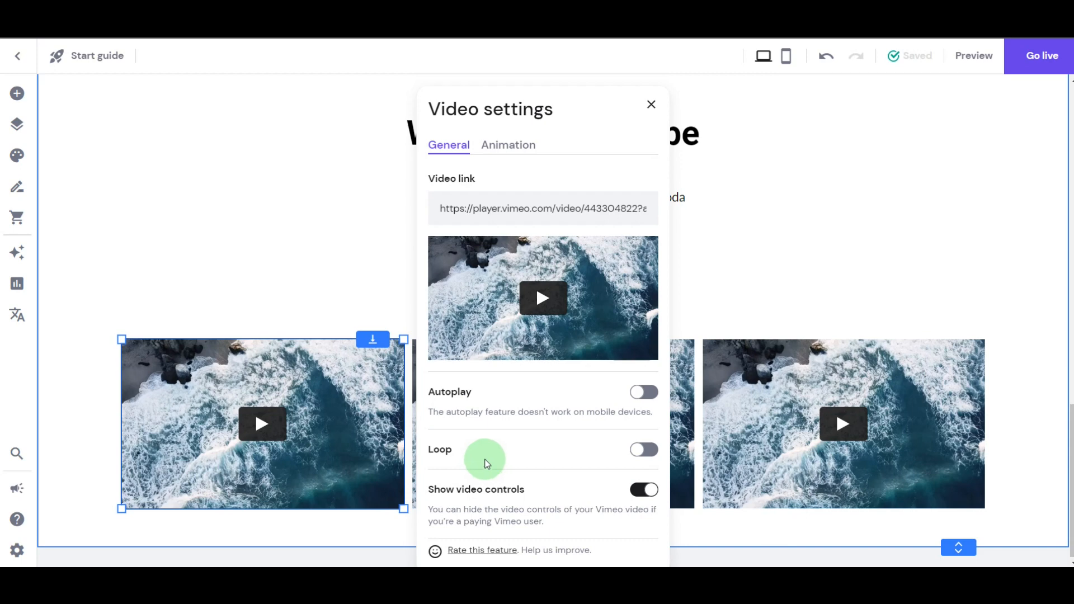
{"action": "left_click", "coordinate": [816, 216]}
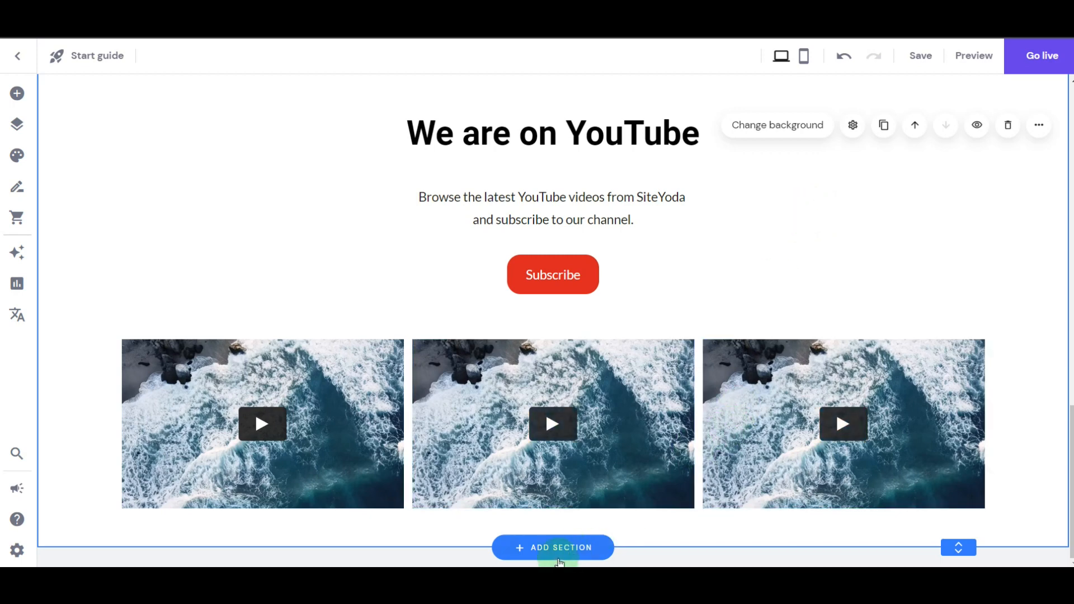
Add a testimonials section below the videos, using the layout with stacked rows of a photo beside a quote.
{"action": "left_click", "coordinate": [555, 550]}
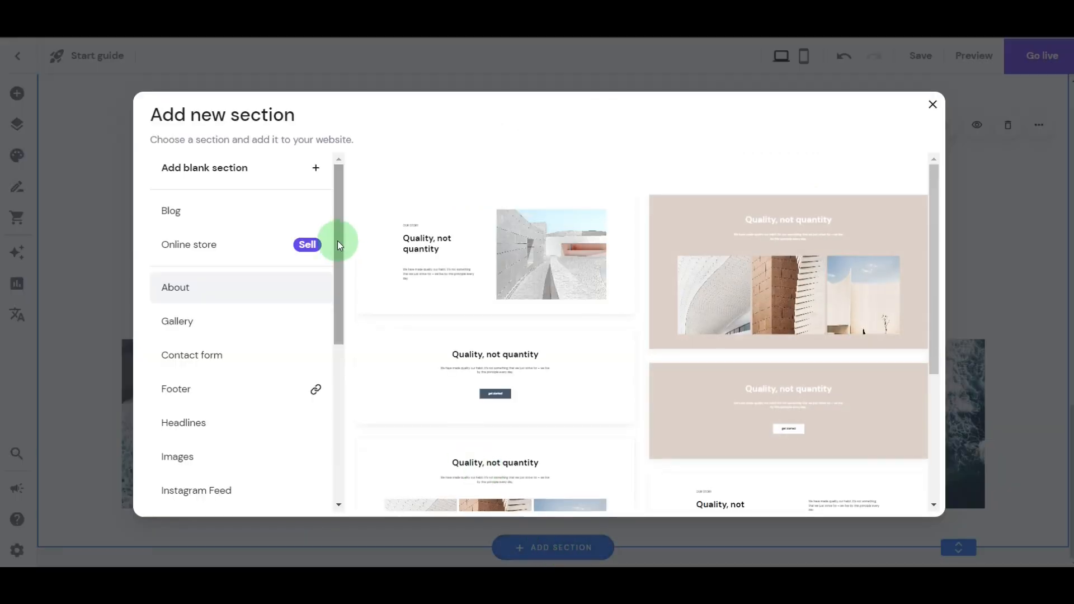
{"action": "mouse_move", "coordinate": [338, 240]}
{"action": "left_mouse_down"}
{"action": "mouse_move", "coordinate": [320, 384]}
{"action": "mouse_move", "coordinate": [285, 389]}
{"action": "left_mouse_up"}
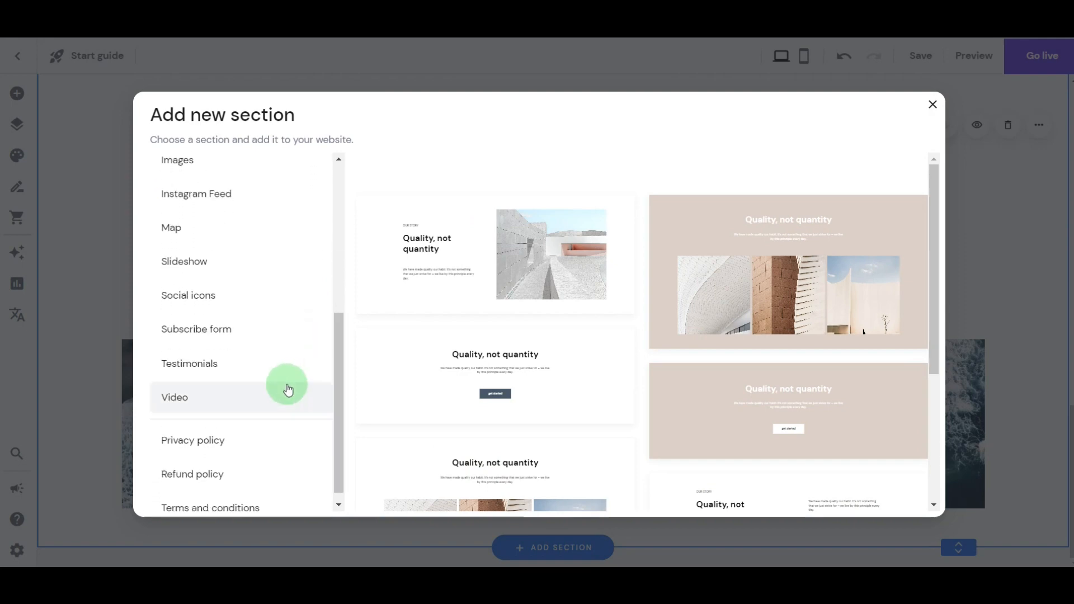
{"action": "left_click", "coordinate": [208, 370]}
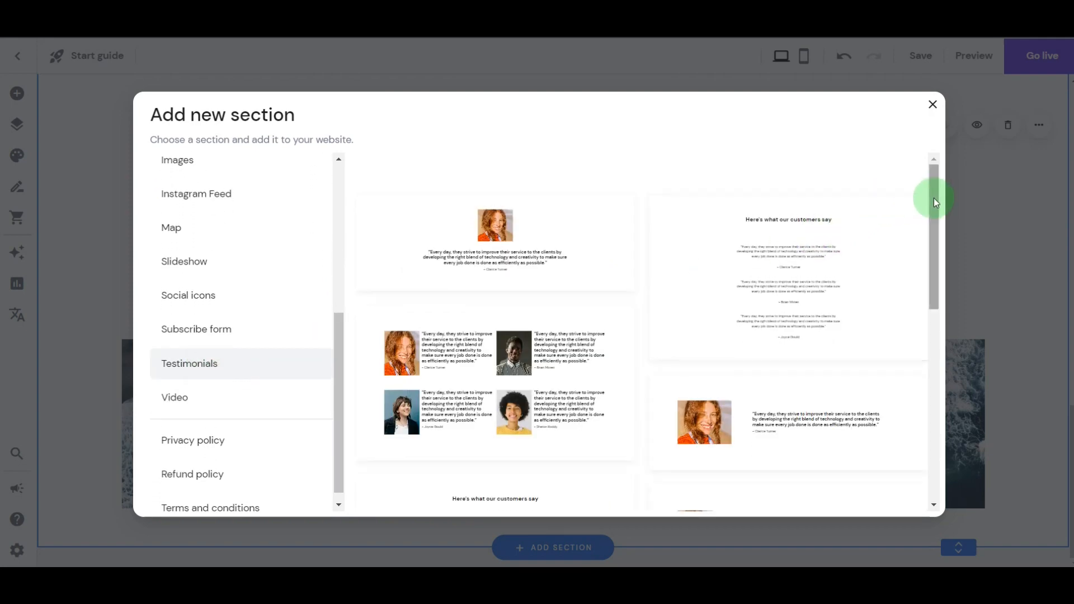
{"action": "left_click_drag", "start_coordinate": [935, 198], "coordinate": [935, 330]}
{"action": "left_click", "coordinate": [742, 265]}
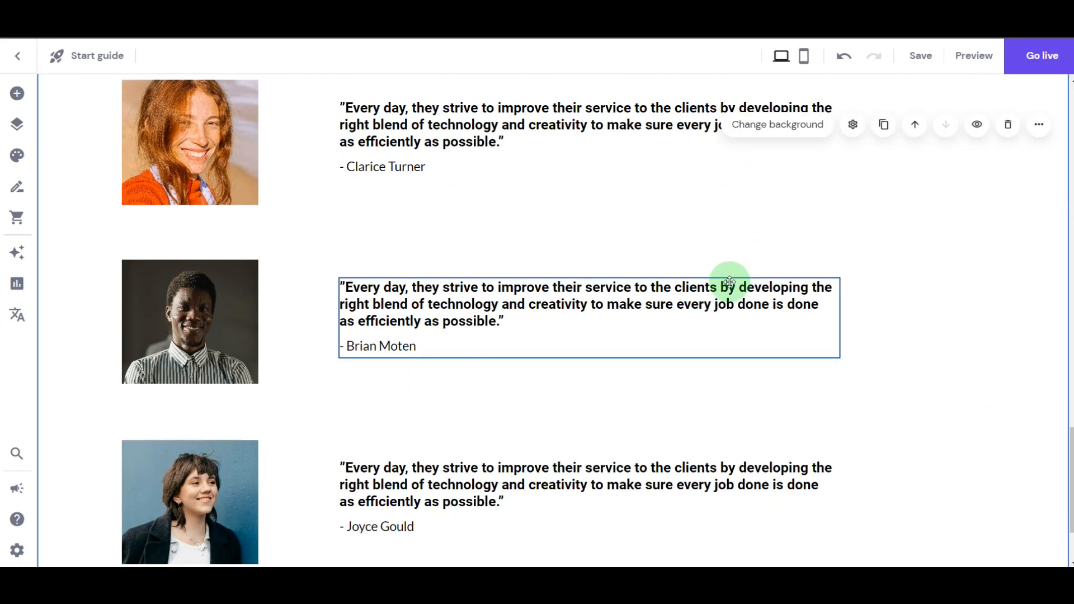
Insert a blank section between the YouTube videos and the testimonials.
{"action": "scroll", "coordinate": [693, 303], "scroll_direction": "up", "scroll_amount": 4}
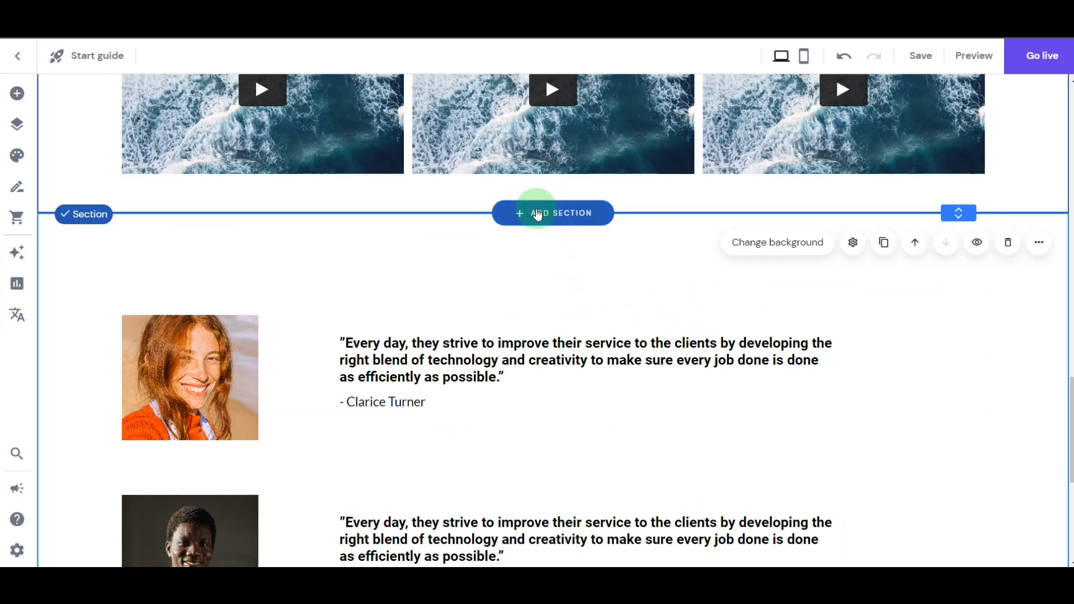
{"action": "left_click", "coordinate": [538, 211]}
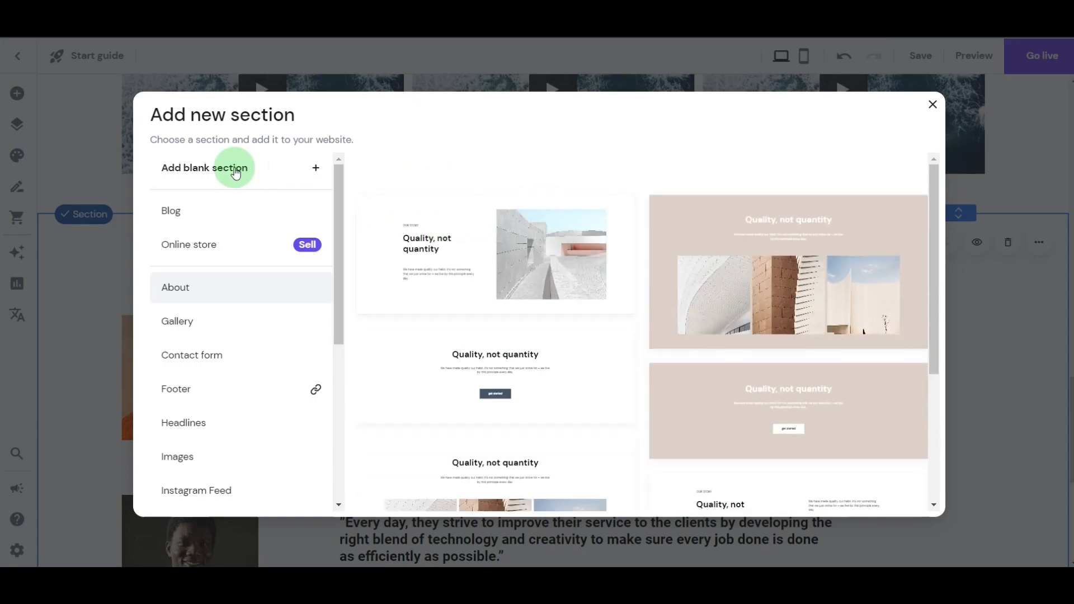
{"action": "left_click", "coordinate": [233, 173]}
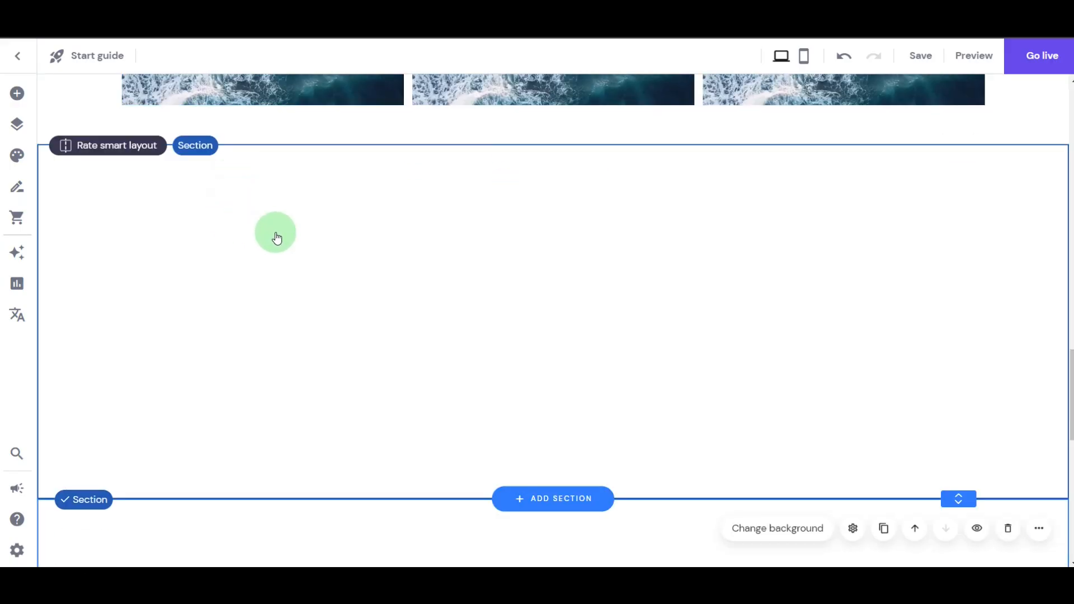
Place a text element reading "Meet Our Team" in the blank section and widen its box so it fits on one line.
{"action": "left_click", "coordinate": [17, 93]}
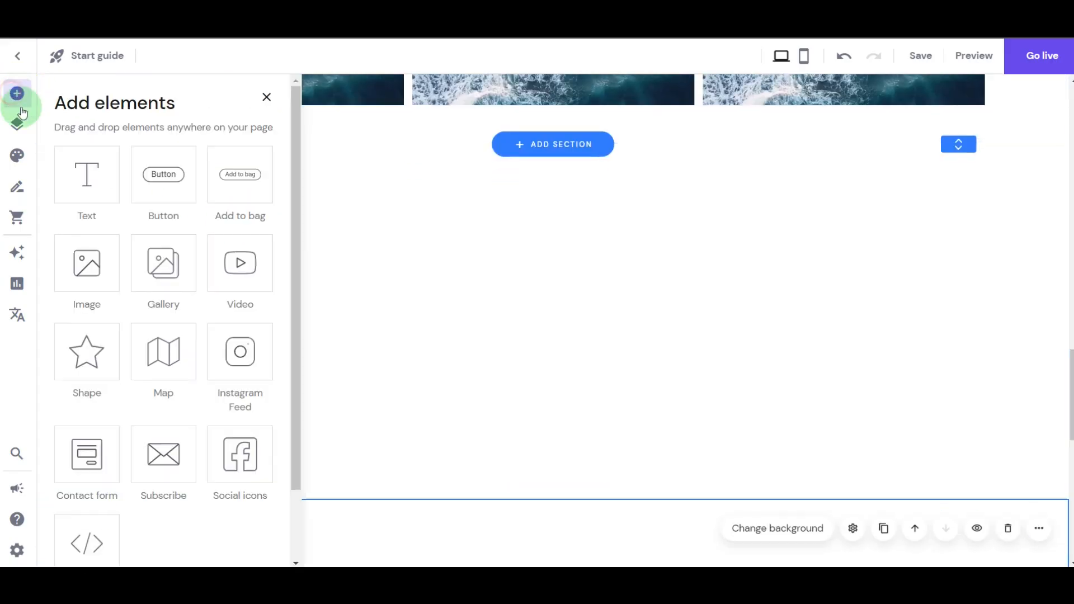
{"action": "left_click", "coordinate": [88, 178]}
{"action": "left_click_drag", "start_coordinate": [519, 448], "coordinate": [446, 317]}
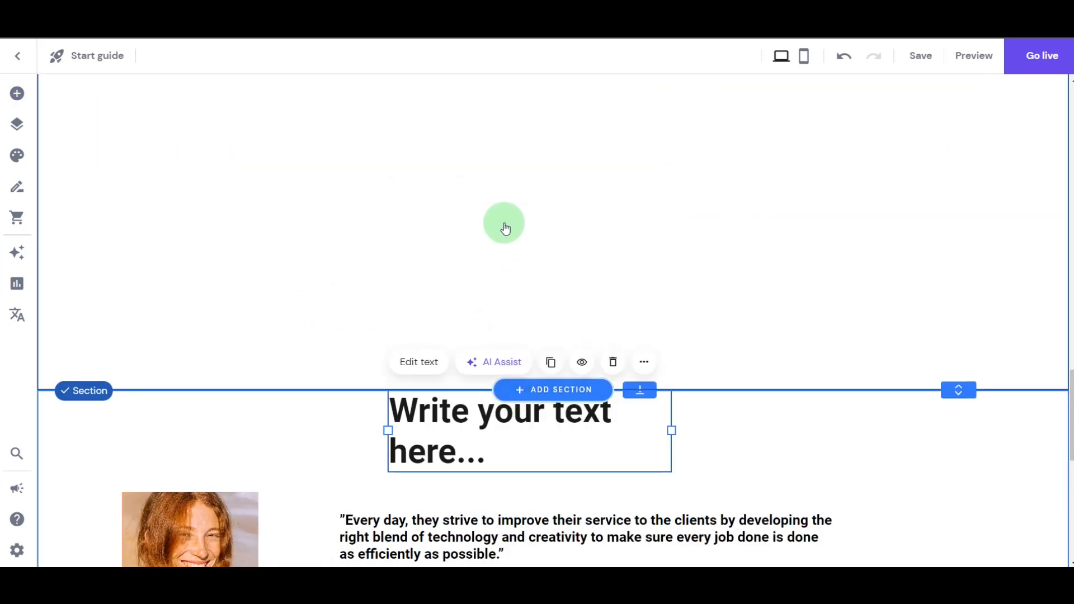
{"action": "type", "text": "Meet Our Team"}
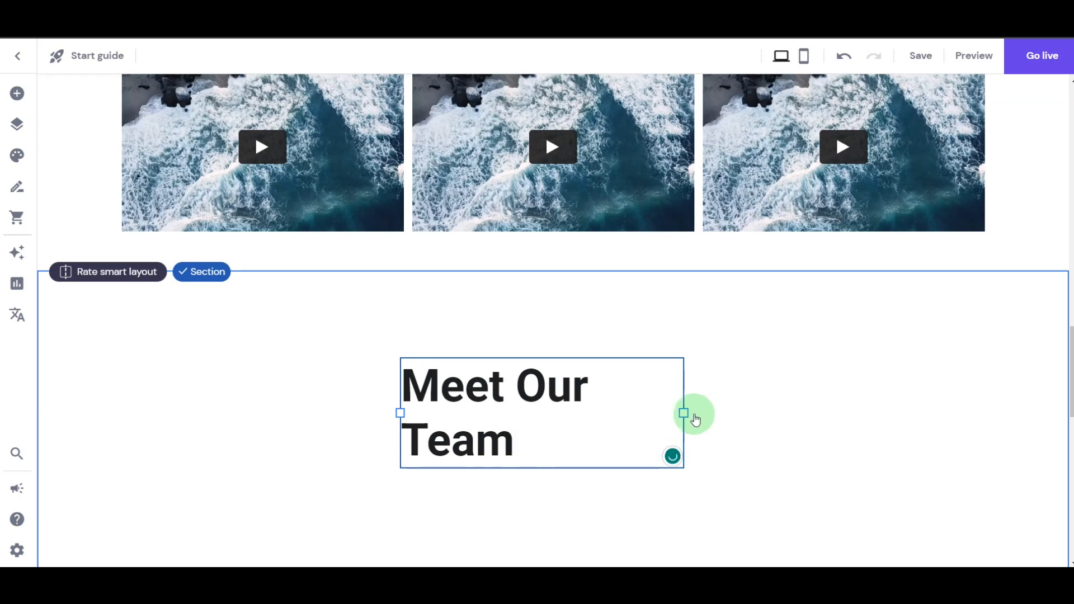
{"action": "left_click_drag", "start_coordinate": [687, 414], "coordinate": [913, 408]}
{"action": "left_click_drag", "start_coordinate": [401, 386], "coordinate": [196, 379]}
Shorten the "Meet Our Team" section and nudge its heading up within it.
{"action": "scroll", "coordinate": [449, 360], "scroll_direction": "down", "scroll_amount": 4}
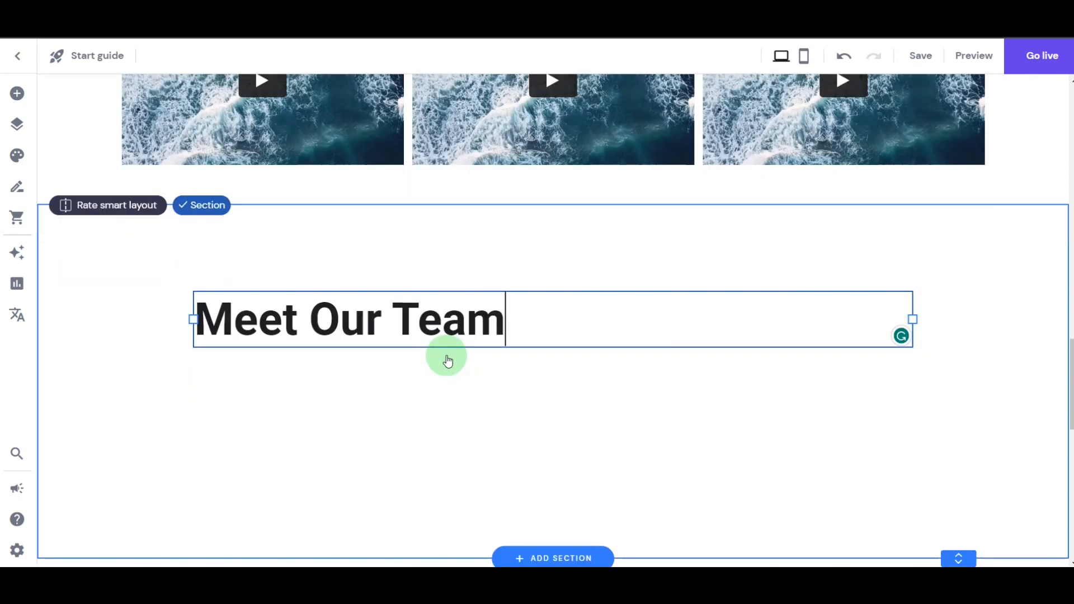
{"action": "left_click_drag", "start_coordinate": [956, 376], "coordinate": [945, 224]}
{"action": "scroll", "coordinate": [764, 395], "scroll_direction": "up", "scroll_amount": 4}
{"action": "left_click_drag", "start_coordinate": [378, 386], "coordinate": [376, 367]}
{"action": "scroll", "coordinate": [578, 319], "scroll_direction": "down", "scroll_amount": 2}
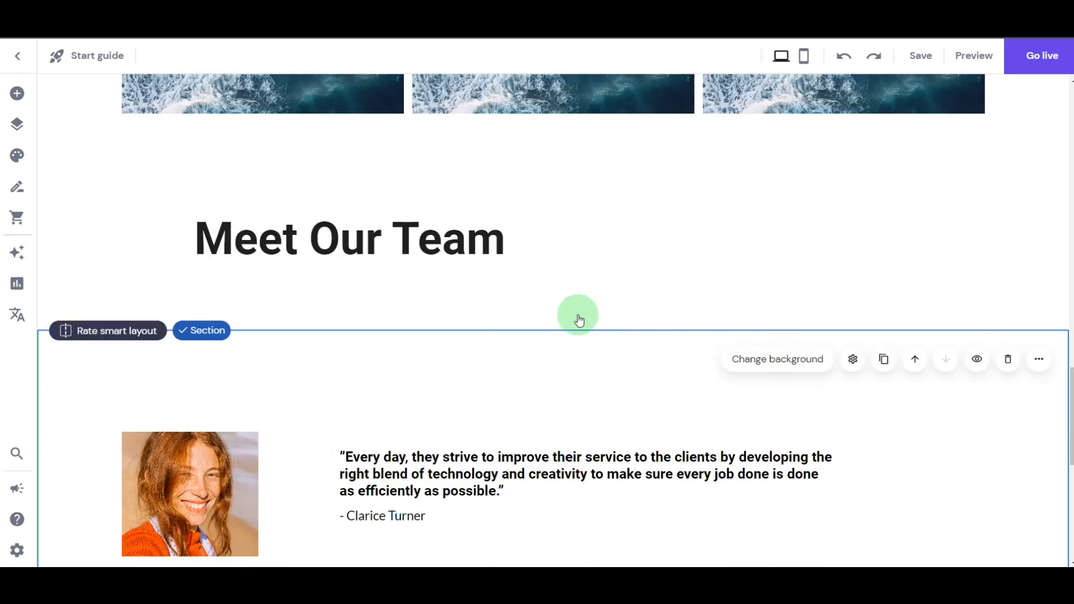
Change the first testimonial's quote from a heading style to Paragraph 1.
{"action": "scroll", "coordinate": [587, 415], "scroll_direction": "down", "scroll_amount": 4}
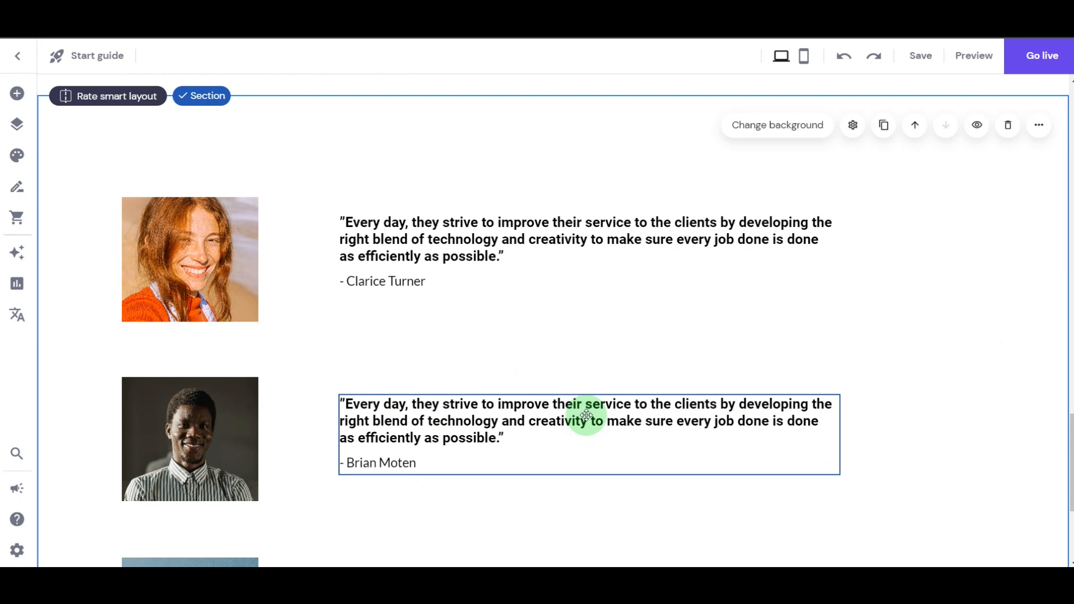
{"action": "left_click", "coordinate": [462, 258]}
{"action": "left_click", "coordinate": [506, 256]}
{"action": "left_click_drag", "start_coordinate": [501, 257], "coordinate": [338, 223]}
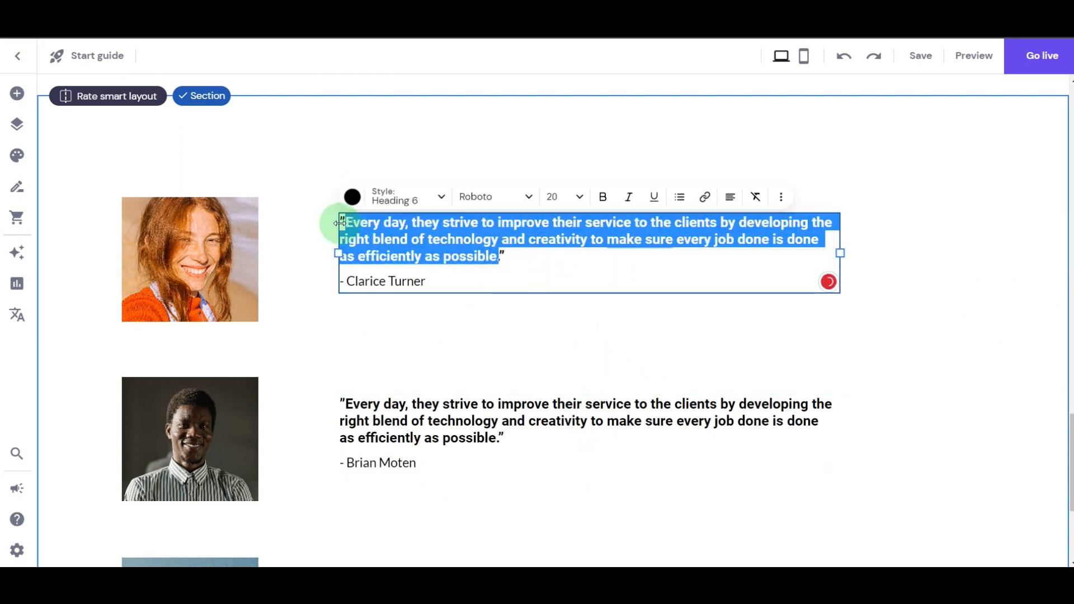
{"action": "left_click", "coordinate": [407, 202]}
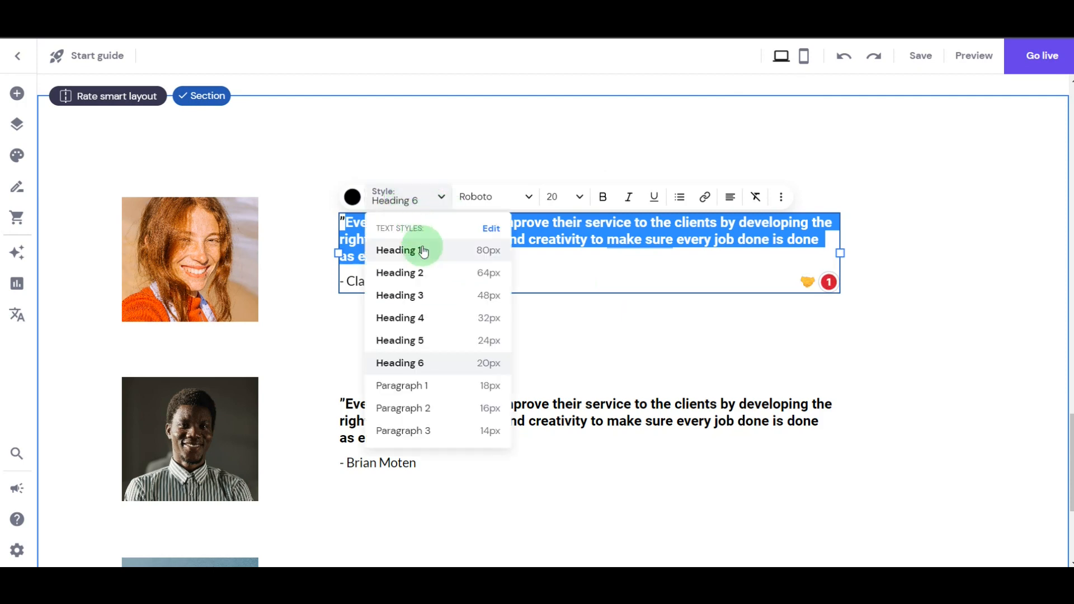
{"action": "left_click", "coordinate": [426, 389]}
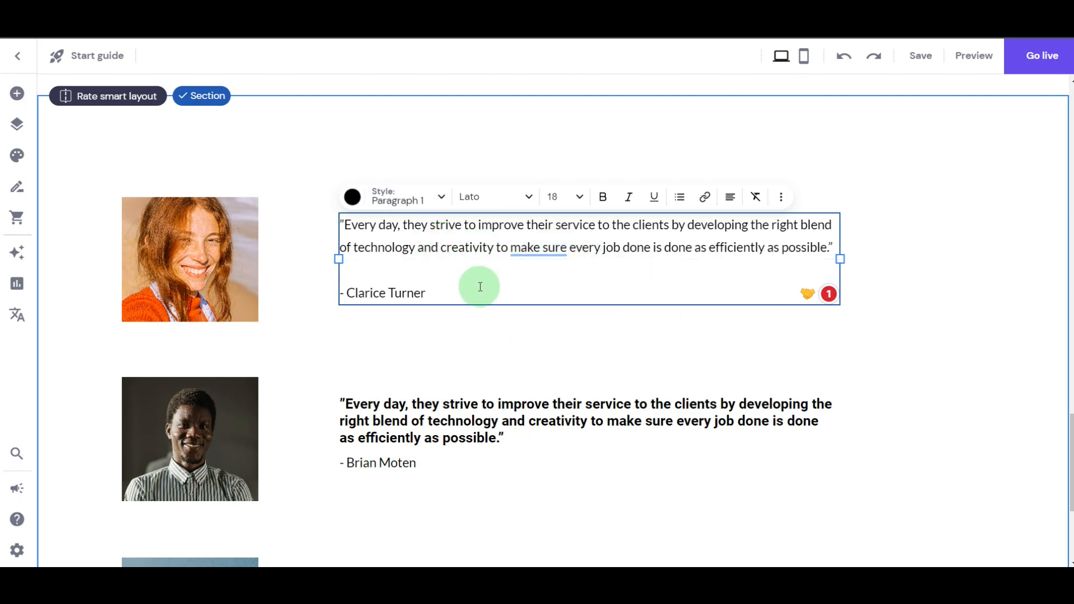
{"action": "left_click", "coordinate": [413, 271]}
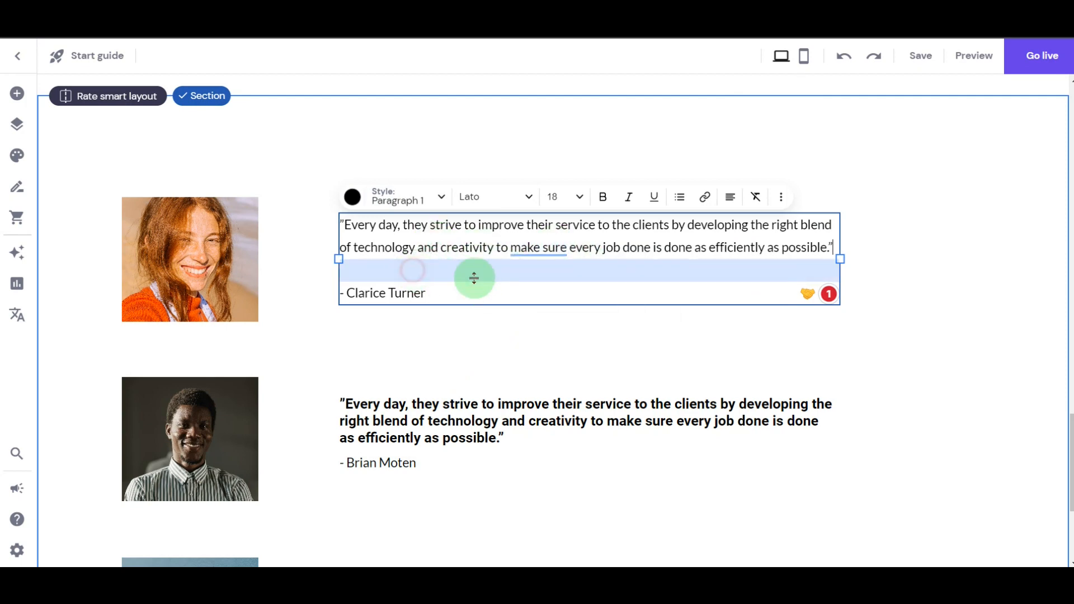
{"action": "left_click", "coordinate": [923, 271]}
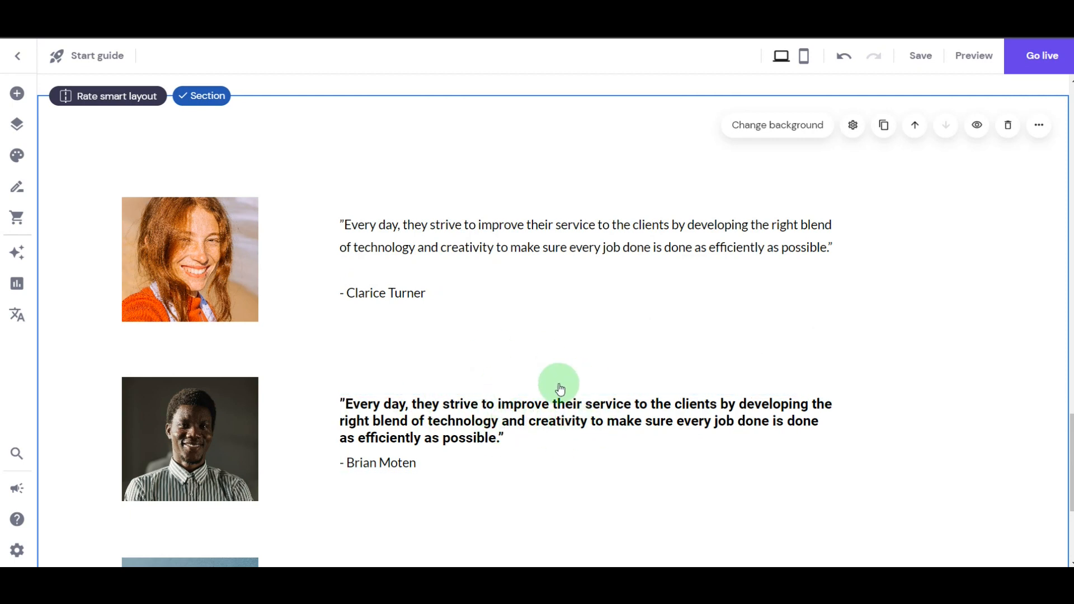
Move the first testimonial up and shift the second testimonial's text and photo to the right for a staggered layout.
{"action": "scroll", "coordinate": [556, 386], "scroll_direction": "down", "scroll_amount": 4}
{"action": "scroll", "coordinate": [556, 372], "scroll_direction": "up", "scroll_amount": 4}
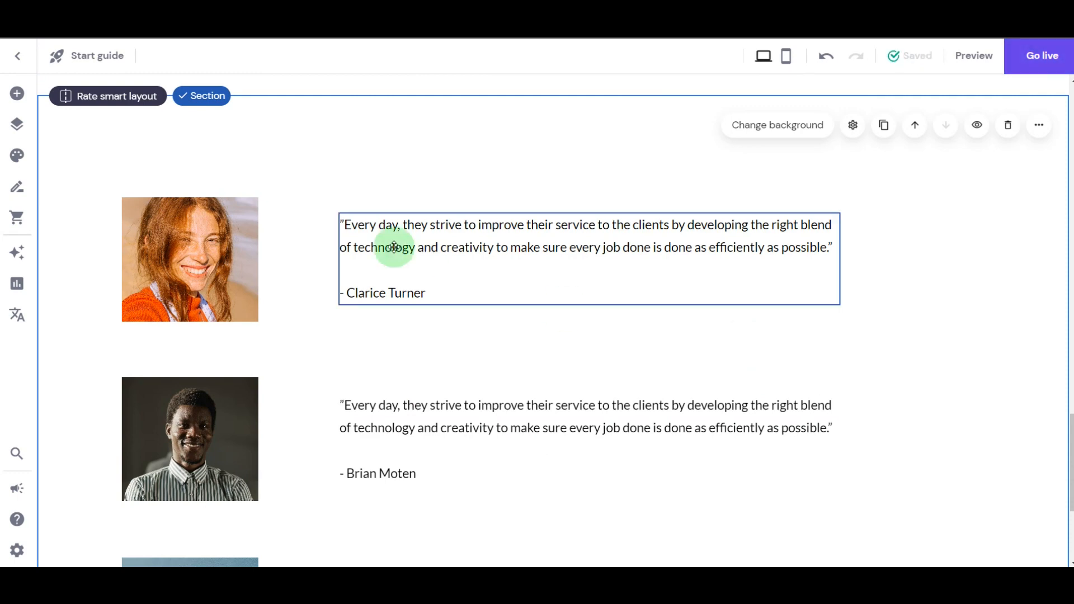
{"action": "left_click_drag", "start_coordinate": [380, 229], "coordinate": [420, 207]}
{"action": "left_click_drag", "start_coordinate": [440, 423], "coordinate": [585, 424]}
{"action": "left_click_drag", "start_coordinate": [153, 428], "coordinate": [306, 434]}
Move the second testimonial's photo and text up slightly to even out the row spacing.
{"action": "scroll", "coordinate": [426, 391], "scroll_direction": "down", "scroll_amount": 4}
{"action": "left_click_drag", "start_coordinate": [475, 366], "coordinate": [551, 368]}
{"action": "scroll", "coordinate": [721, 340], "scroll_direction": "up", "scroll_amount": 4}
{"action": "left_click_drag", "start_coordinate": [351, 409], "coordinate": [350, 380]}
{"action": "left_click_drag", "start_coordinate": [556, 430], "coordinate": [557, 402]}
{"action": "scroll", "coordinate": [677, 333], "scroll_direction": "down", "scroll_amount": 4}
{"action": "scroll", "coordinate": [674, 339], "scroll_direction": "up", "scroll_amount": 4}
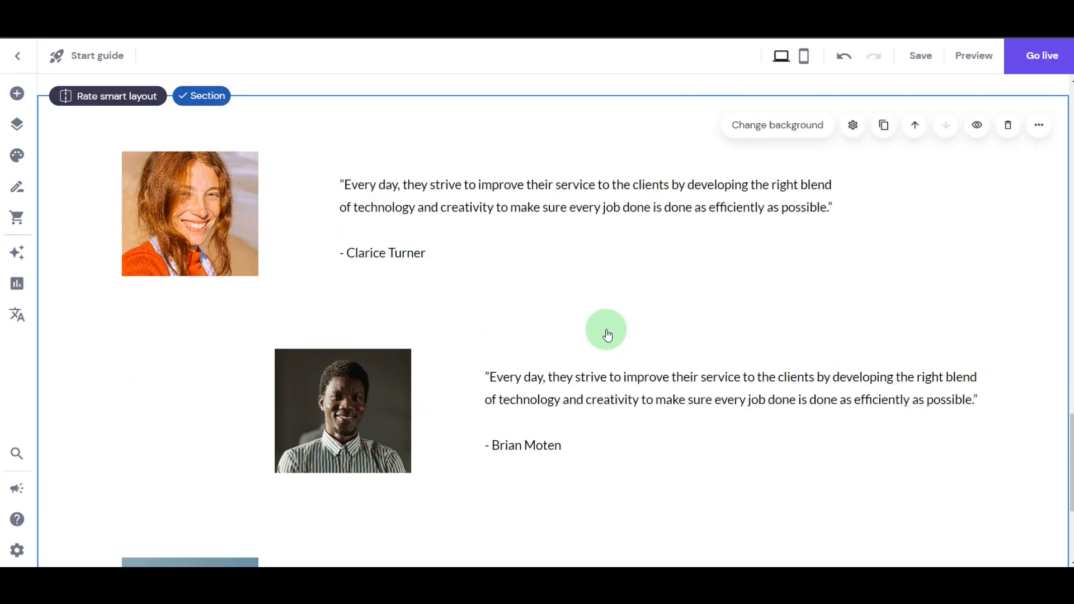
{"action": "scroll", "coordinate": [613, 313], "scroll_direction": "down", "scroll_amount": 4}
{"action": "scroll", "coordinate": [618, 318], "scroll_direction": "up", "scroll_amount": 4}
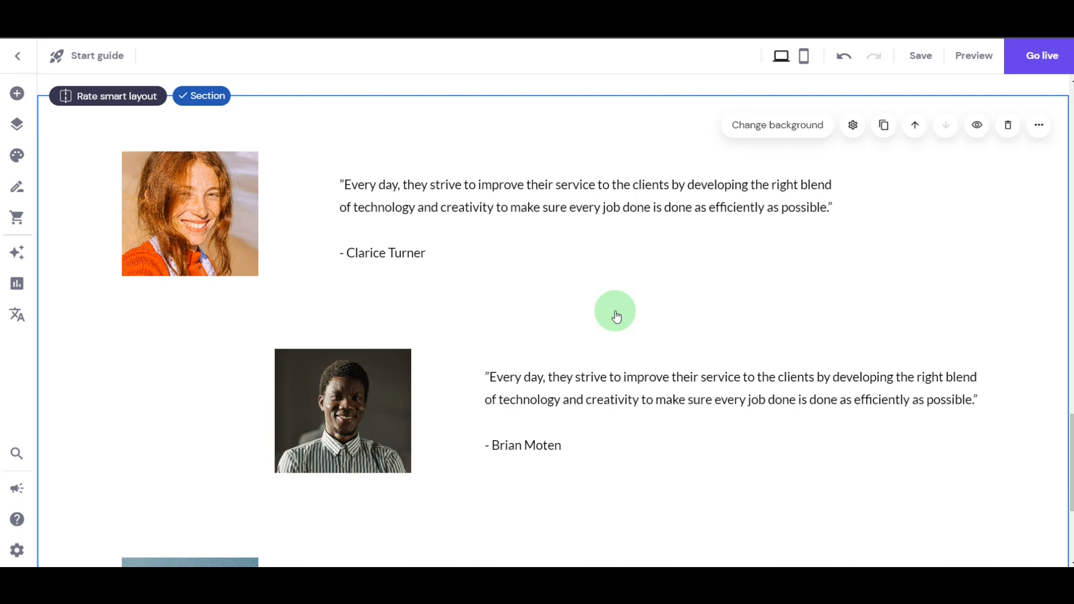
Add a footer with a newsletter subscribe form and social icons to all pages.
{"action": "scroll", "coordinate": [616, 317], "scroll_direction": "down", "scroll_amount": 4}
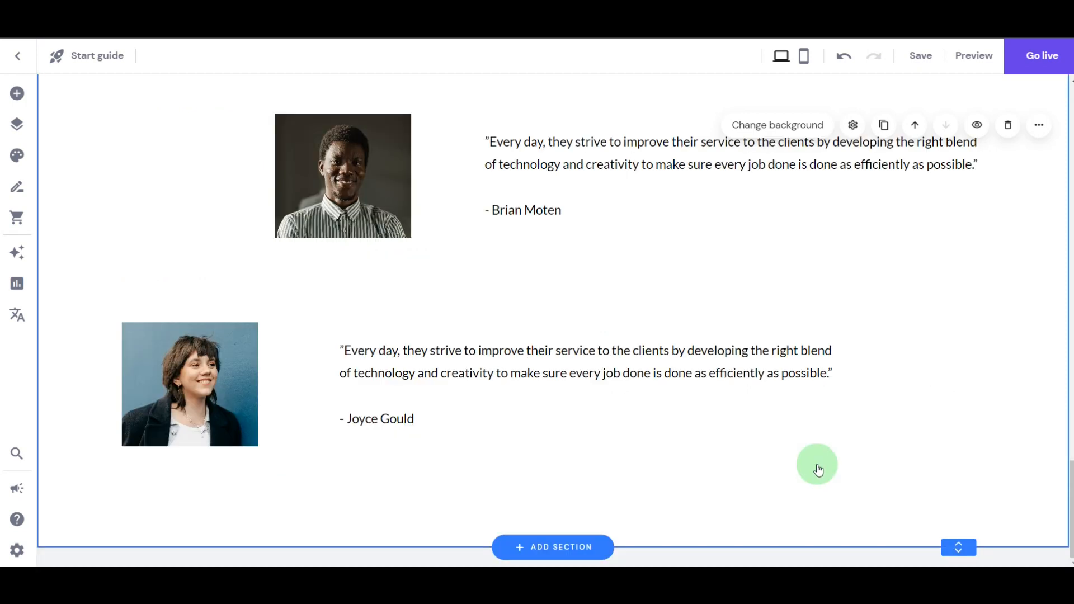
{"action": "left_click", "coordinate": [552, 549]}
{"action": "left_click_drag", "start_coordinate": [343, 214], "coordinate": [334, 292]}
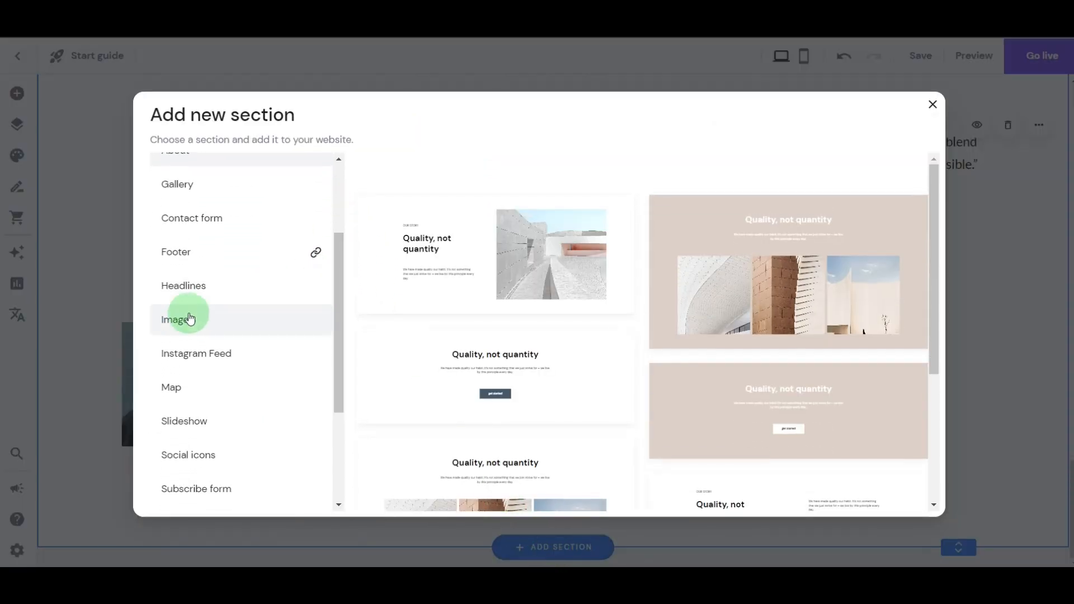
{"action": "left_click", "coordinate": [195, 261]}
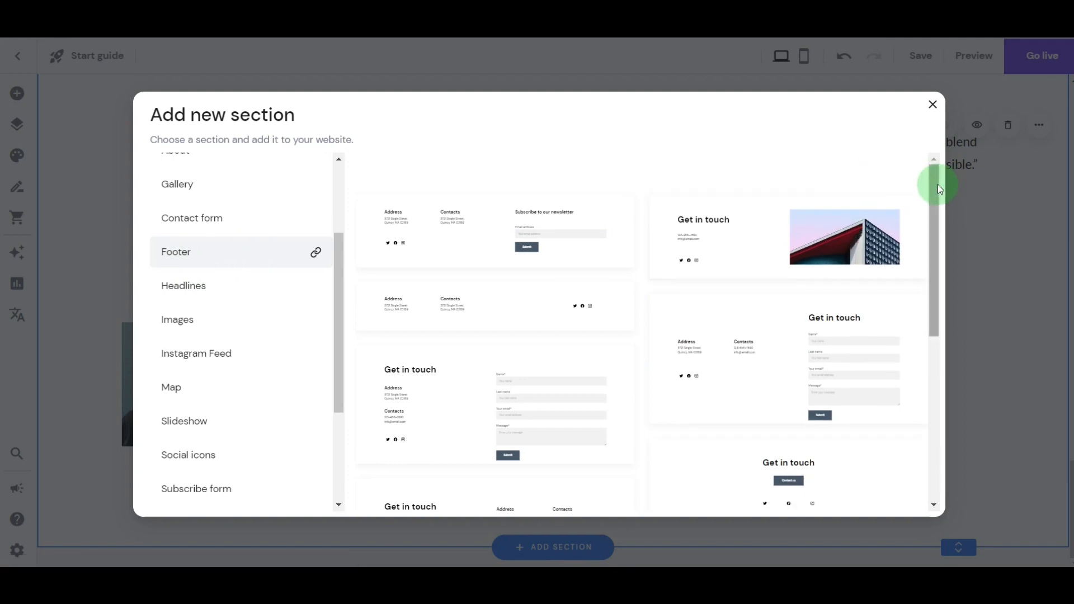
{"action": "left_click_drag", "start_coordinate": [939, 187], "coordinate": [940, 374]}
{"action": "left_click", "coordinate": [741, 404]}
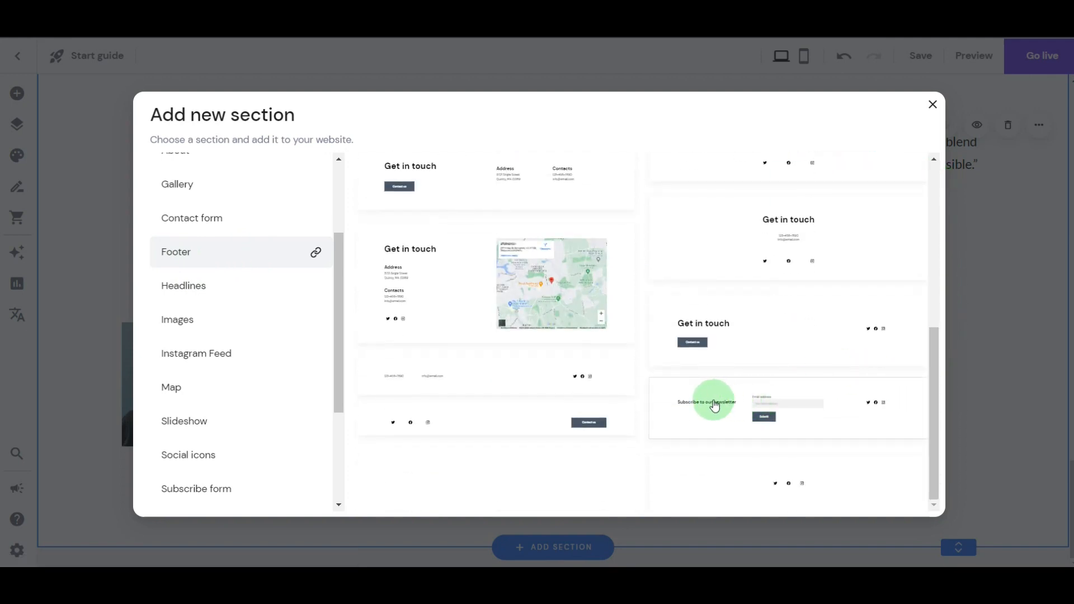
{"action": "left_click", "coordinate": [715, 406]}
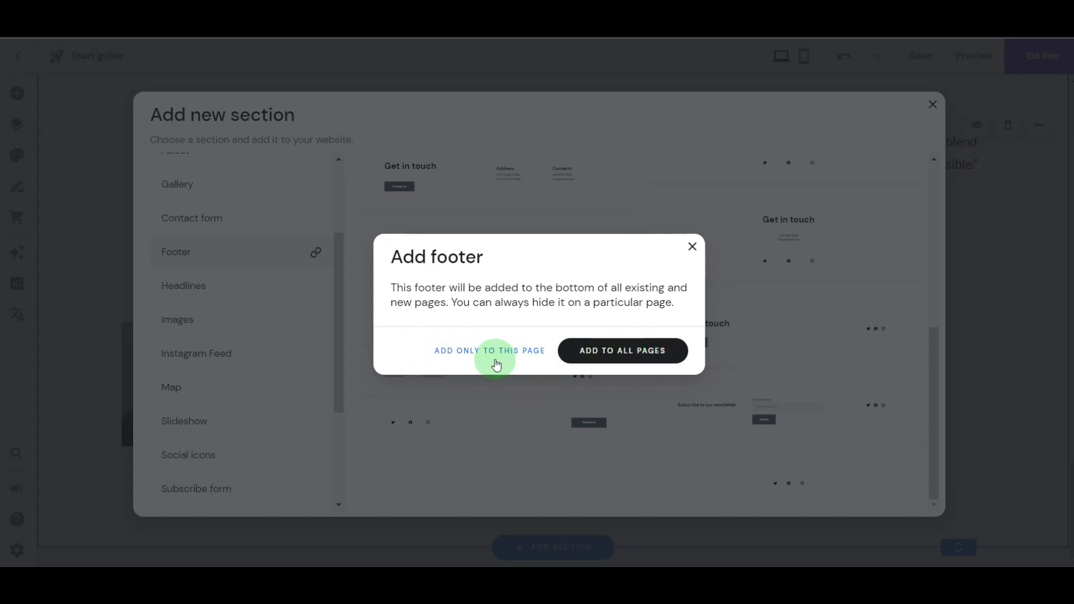
{"action": "left_click", "coordinate": [611, 350]}
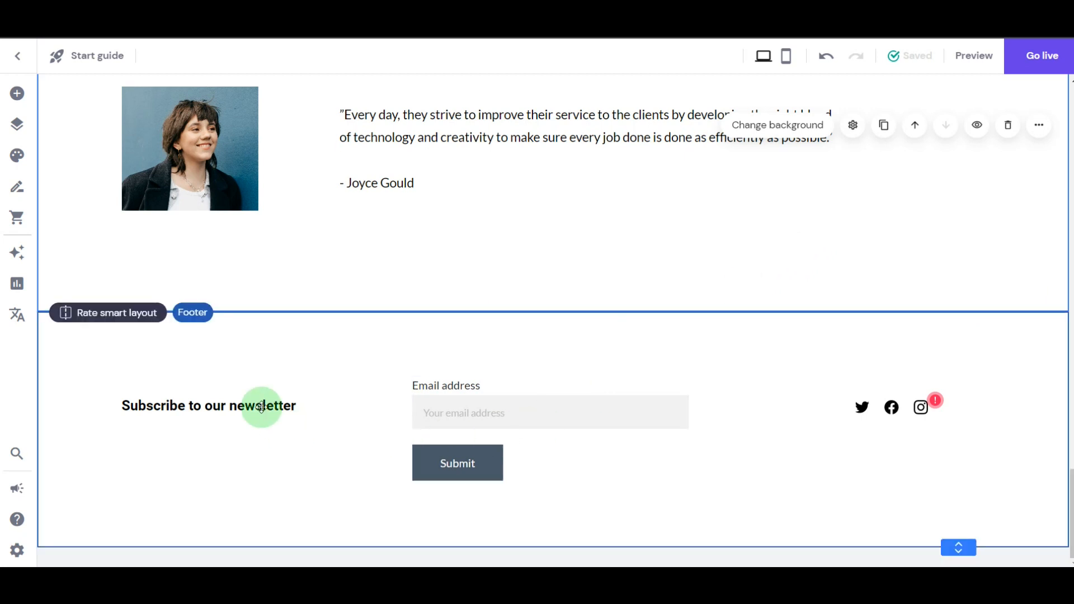
Open the newsletter form's settings and select its notification email address.
{"action": "left_click", "coordinate": [451, 375]}
{"action": "left_click", "coordinate": [442, 348]}
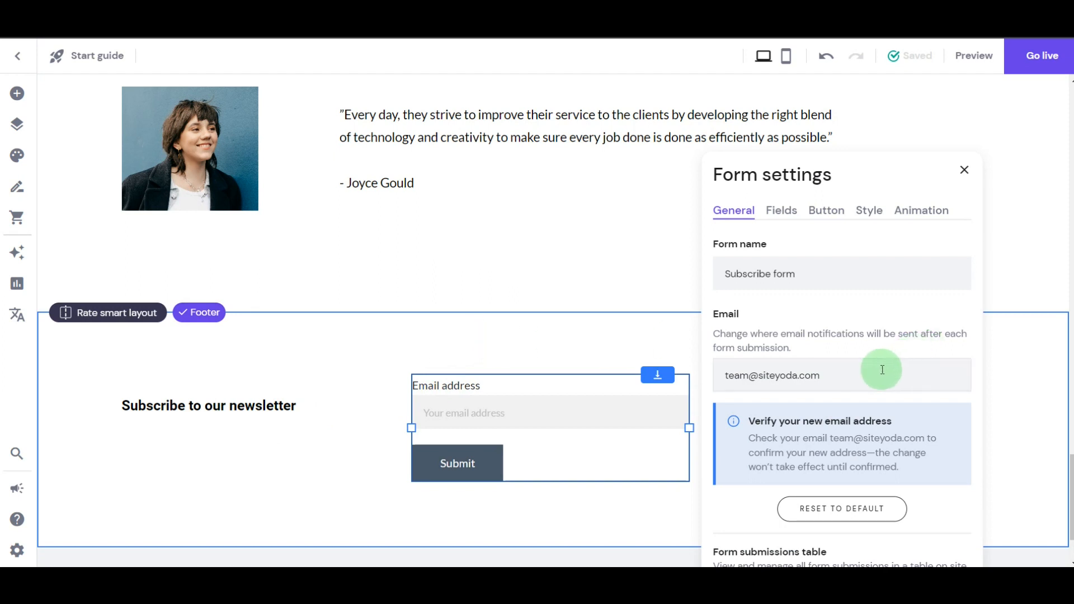
{"action": "left_click_drag", "start_coordinate": [882, 370], "coordinate": [727, 372]}
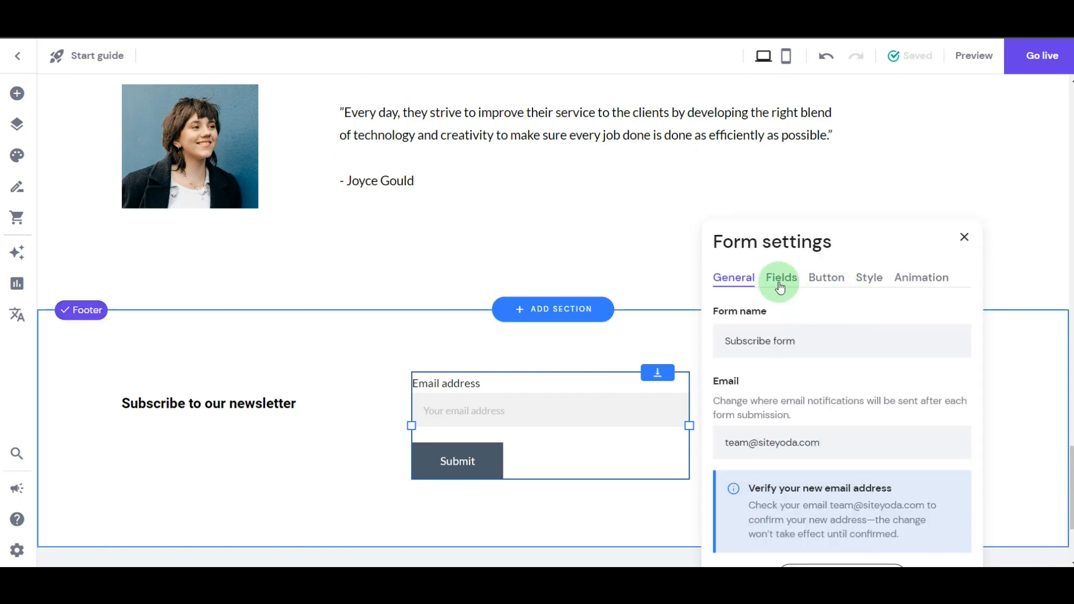
Add a short answer field to the newsletter form.
{"action": "left_click", "coordinate": [775, 280]}
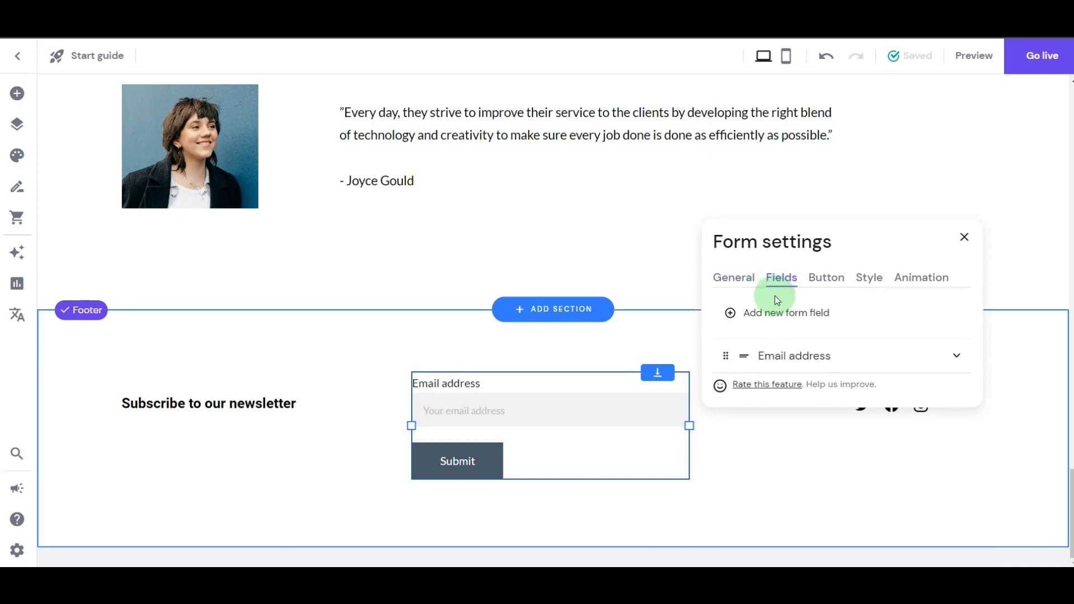
{"action": "left_click", "coordinate": [777, 318]}
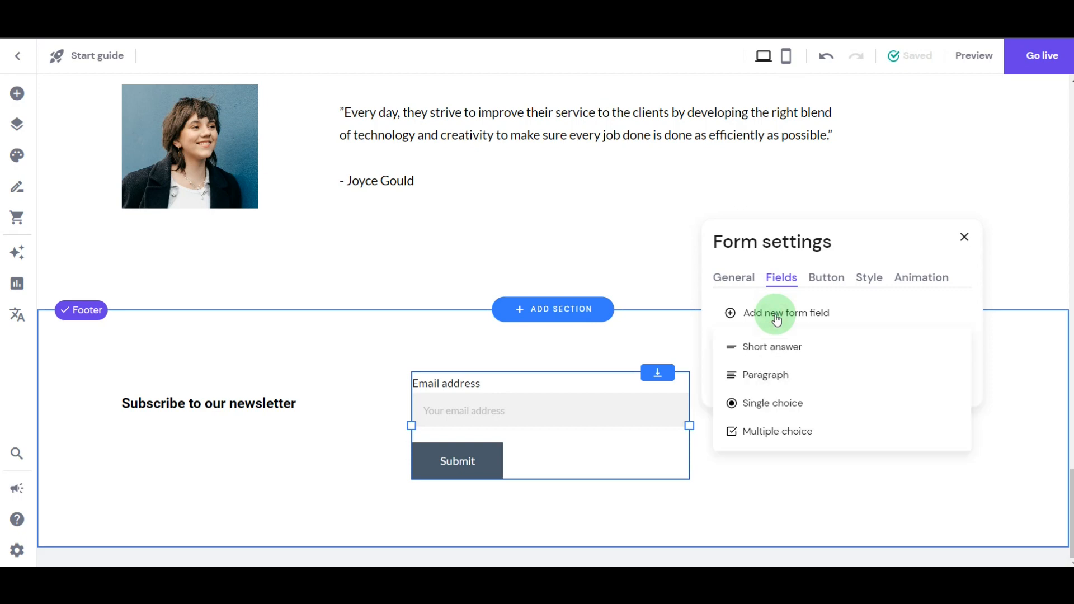
{"action": "left_click", "coordinate": [777, 348]}
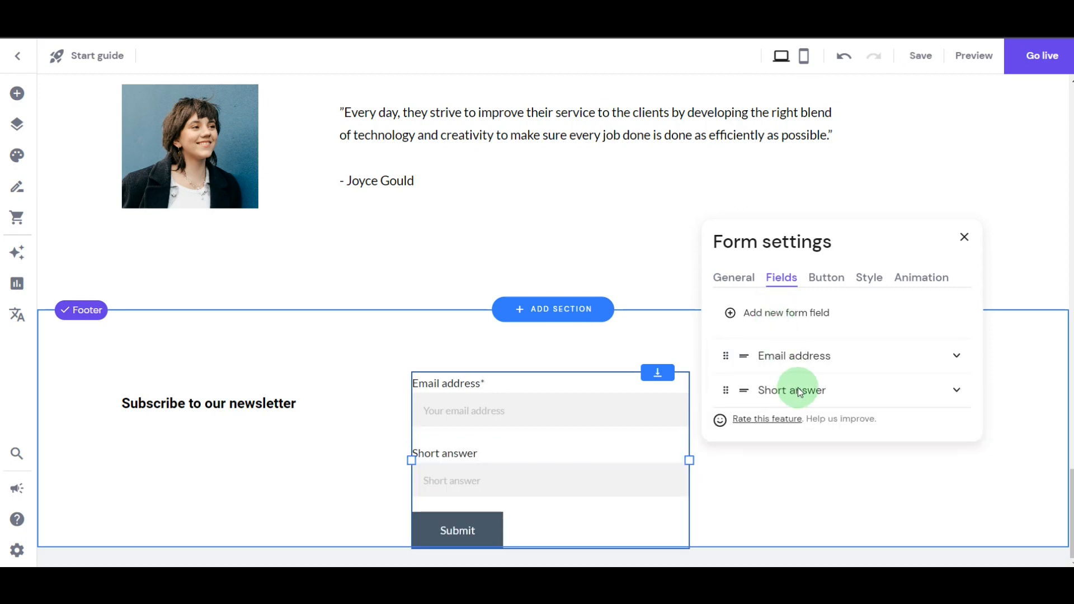
Label the new short answer field "Phone" and set its placeholder text to "Write Your Phone".
{"action": "left_click", "coordinate": [955, 390]}
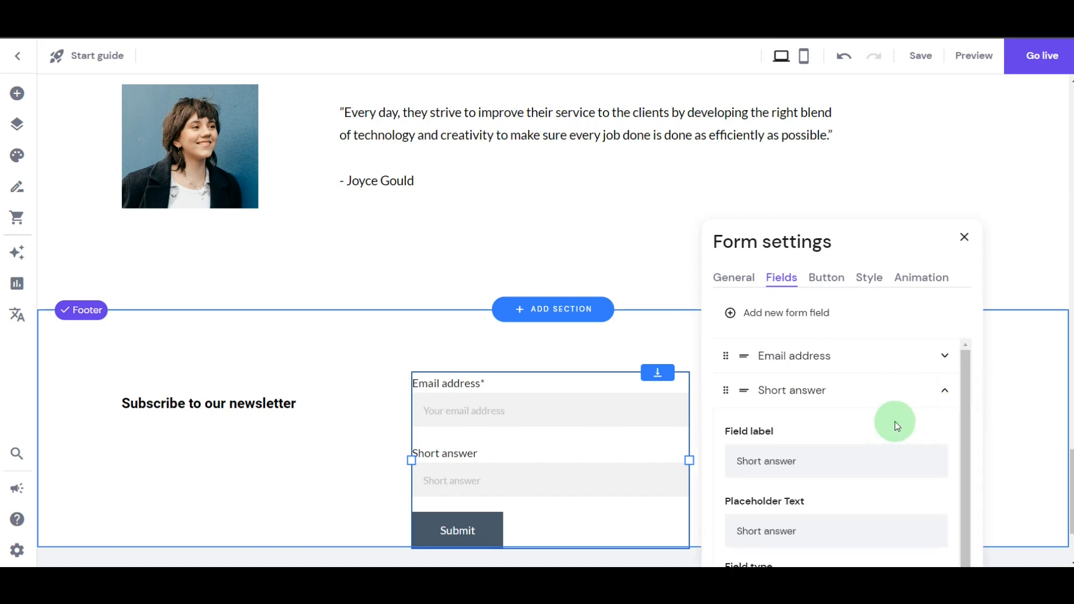
{"action": "left_click_drag", "start_coordinate": [971, 413], "coordinate": [966, 443]}
{"action": "left_click_drag", "start_coordinate": [815, 441], "coordinate": [738, 440]}
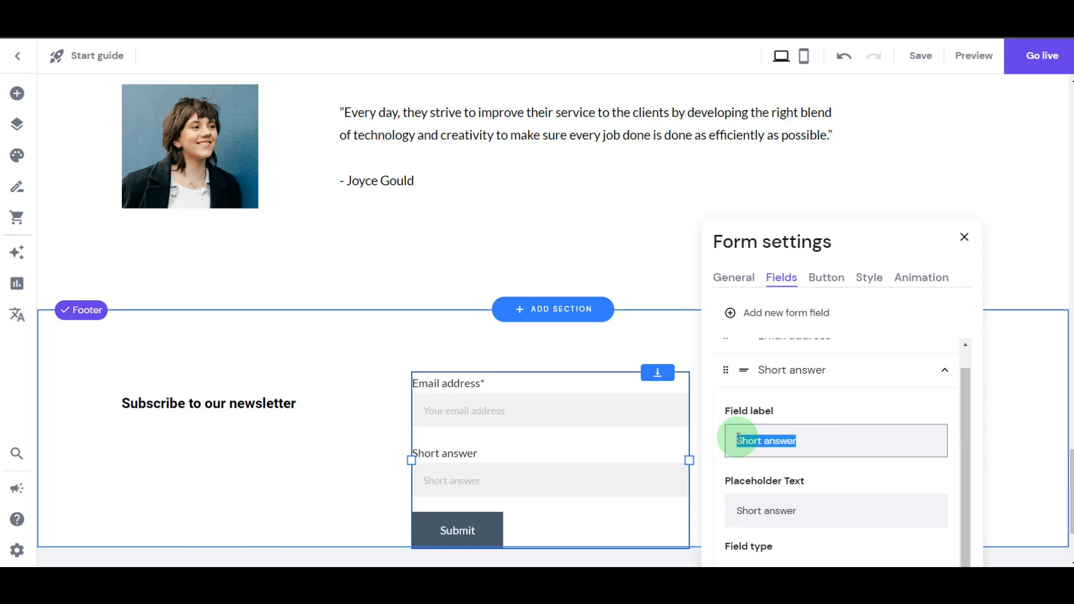
{"action": "type", "text": "Phone"}
{"action": "left_click_drag", "start_coordinate": [816, 511], "coordinate": [726, 502]}
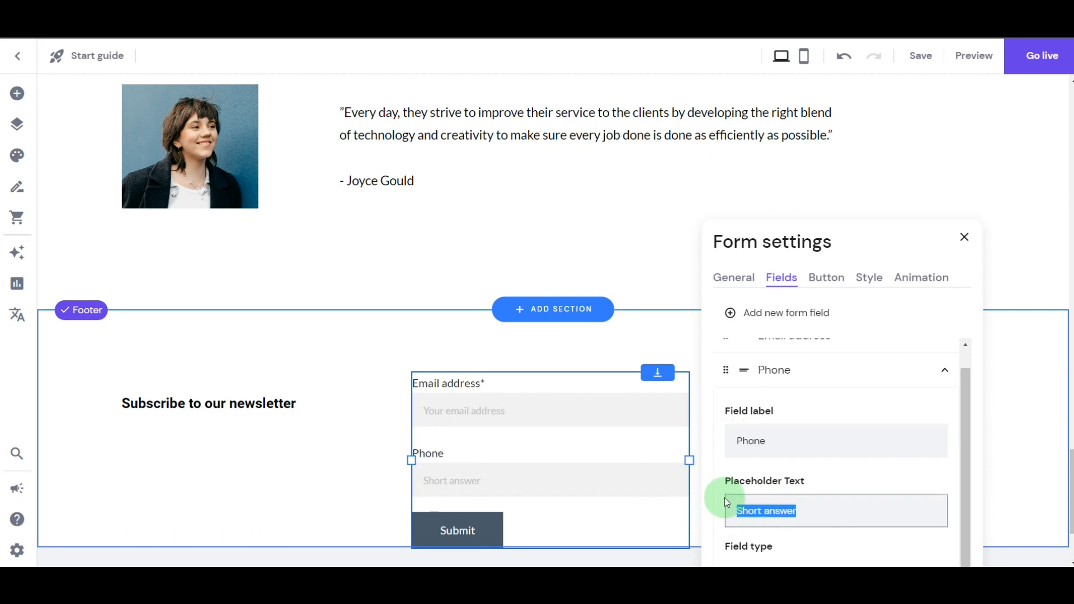
{"action": "type", "text": "Write Your Phone"}
{"action": "left_click_drag", "start_coordinate": [967, 408], "coordinate": [963, 438]}
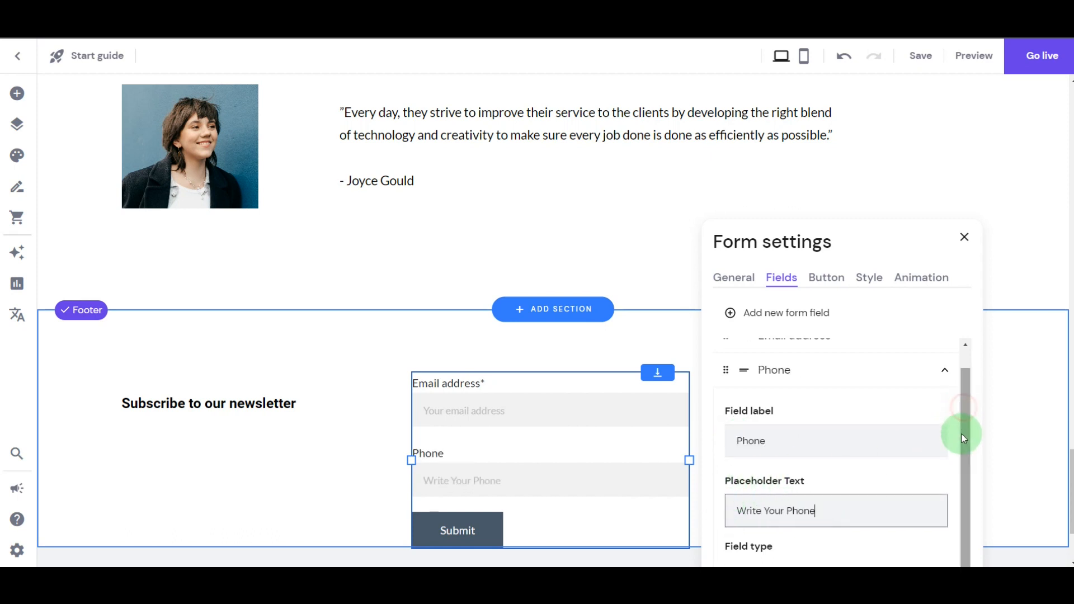
Set the Phone field's type to Phone, make it required and close the form settings.
{"action": "scroll", "coordinate": [808, 504], "scroll_direction": "down", "scroll_amount": 3}
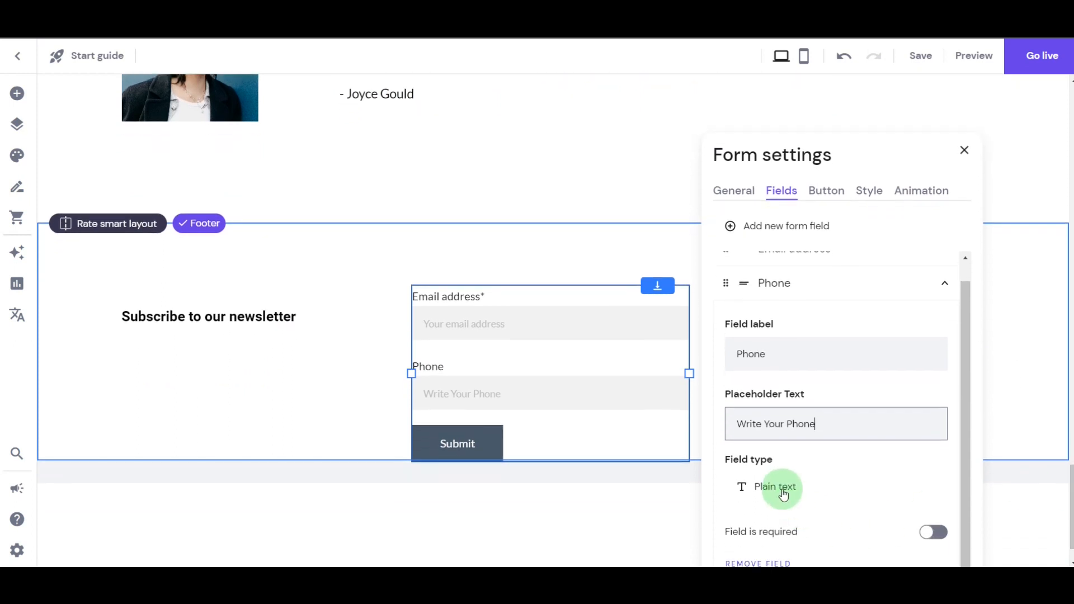
{"action": "left_click", "coordinate": [783, 494]}
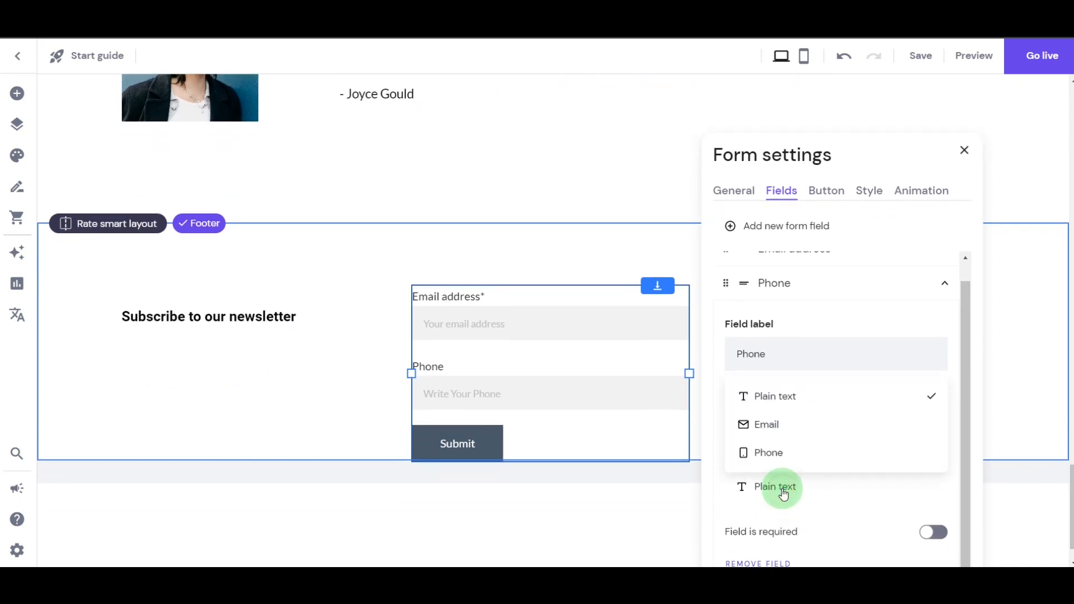
{"action": "left_click", "coordinate": [771, 459]}
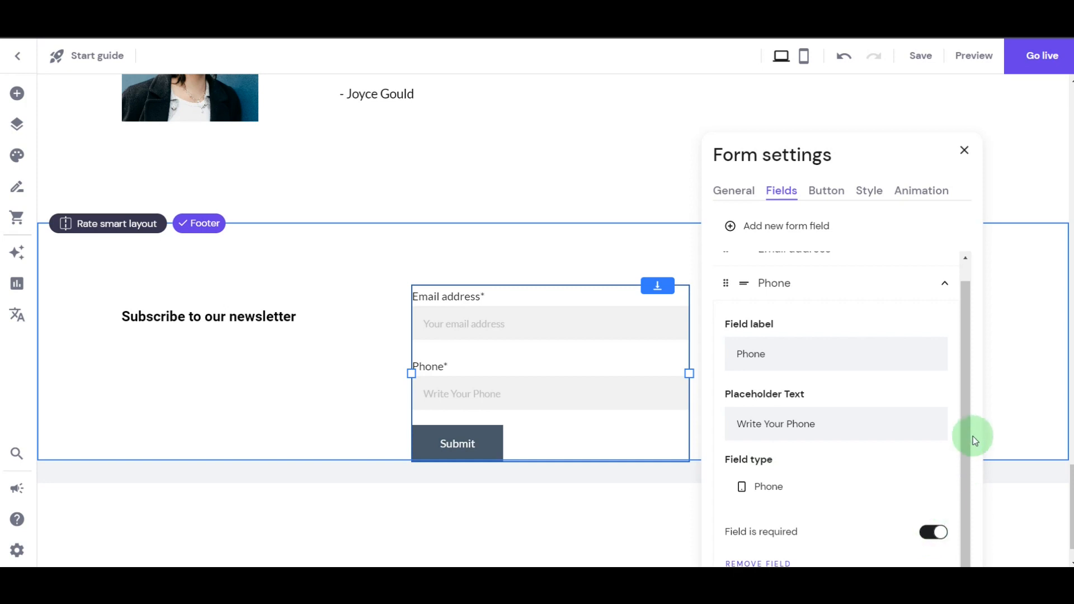
{"action": "left_click_drag", "start_coordinate": [970, 426], "coordinate": [970, 426]}
{"action": "left_click", "coordinate": [926, 534]}
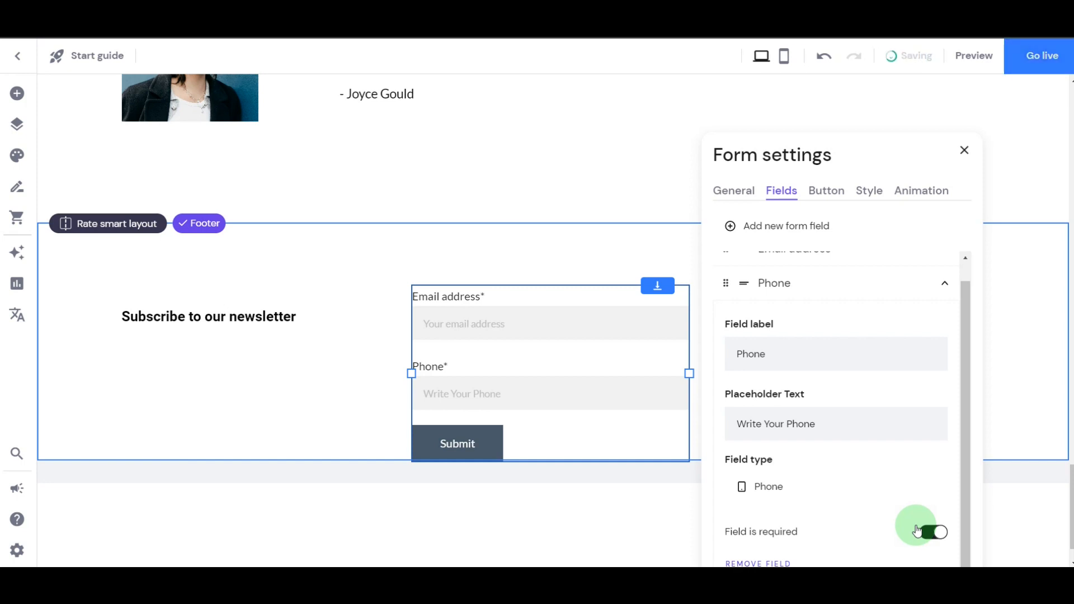
{"action": "left_click", "coordinate": [768, 401]}
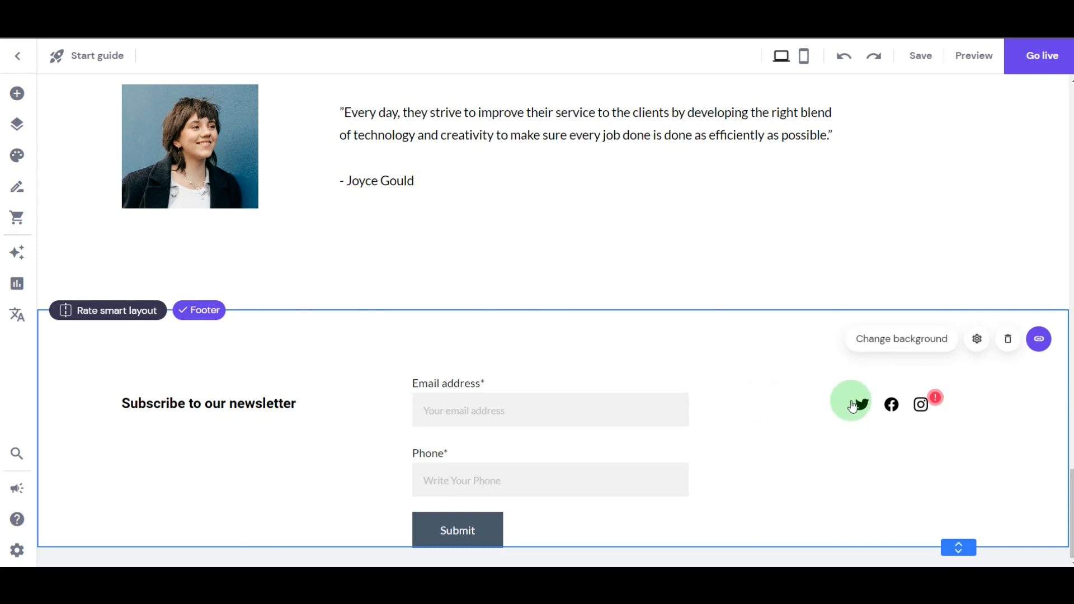
Set the size of the footer's social icons to 24 px.
{"action": "left_click", "coordinate": [882, 405]}
{"action": "left_click", "coordinate": [874, 371]}
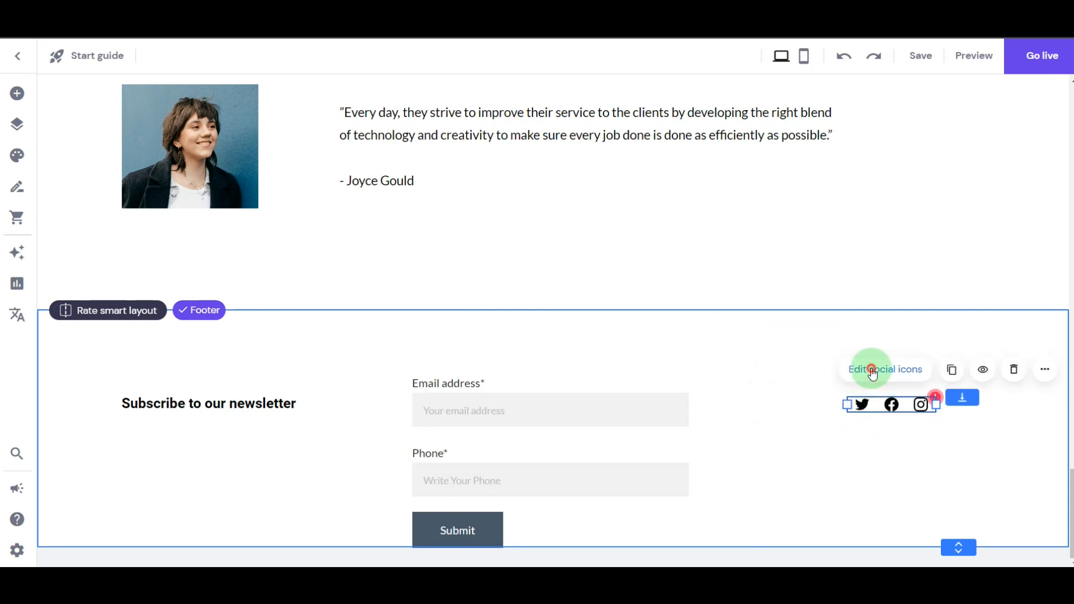
{"action": "left_click", "coordinate": [647, 187]}
{"action": "mouse_move", "coordinate": [620, 282]}
{"action": "left_mouse_down"}
{"action": "mouse_move", "coordinate": [640, 274]}
{"action": "mouse_move", "coordinate": [627, 275]}
{"action": "left_mouse_up"}
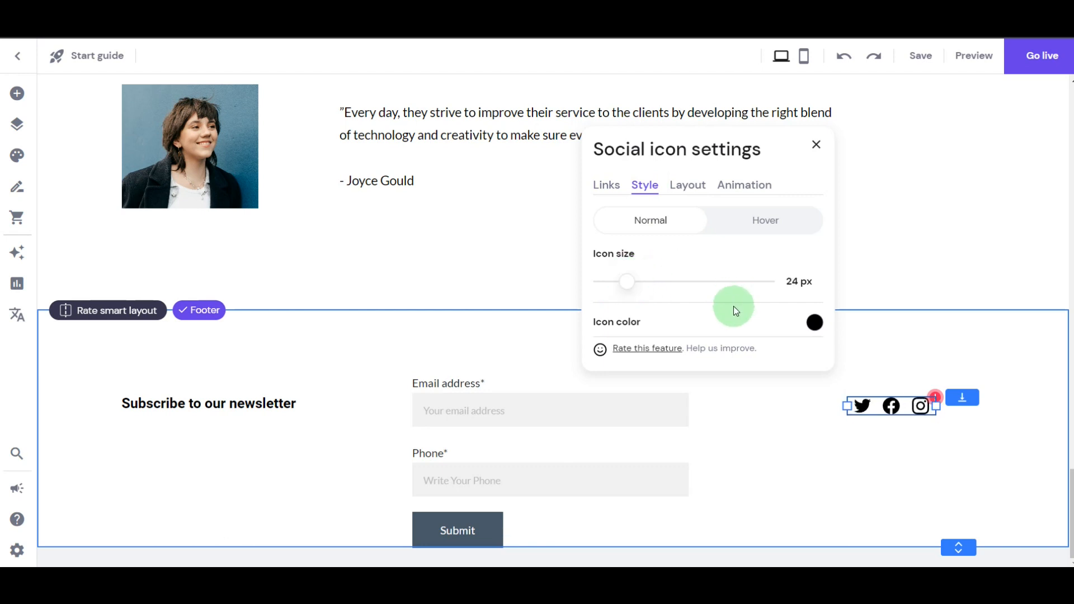
{"action": "left_click", "coordinate": [782, 432]}
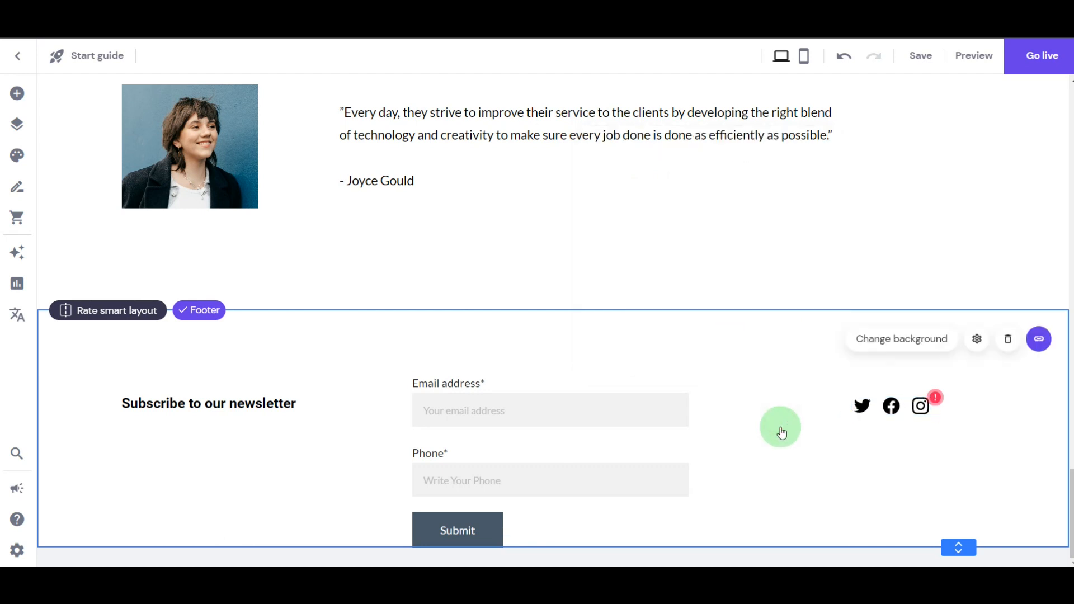
Try the vertical display and the alternative icon spacing on the footer's social icons.
{"action": "left_click", "coordinate": [873, 403]}
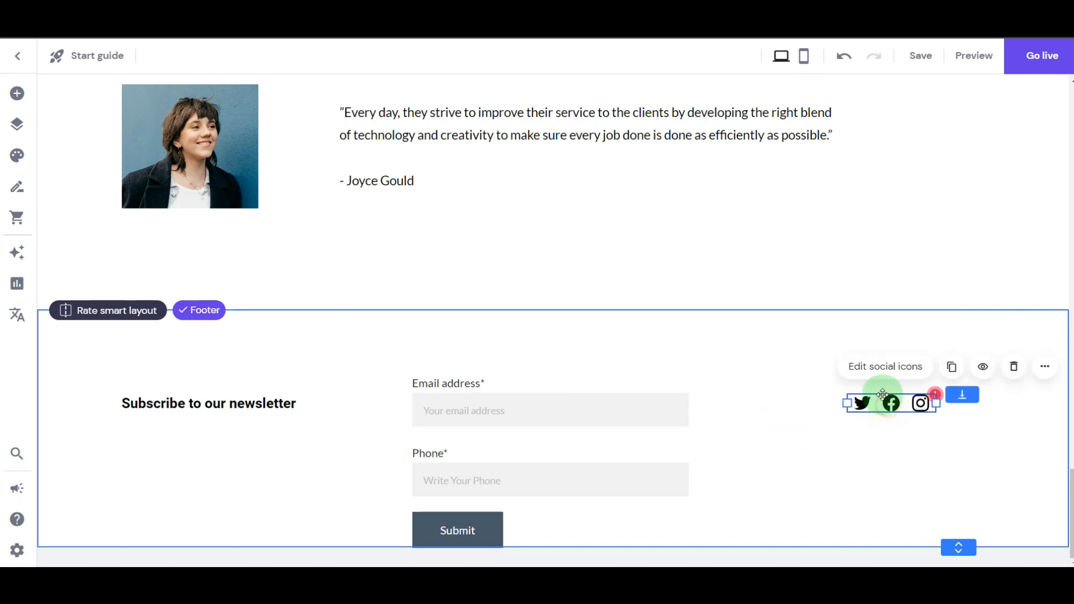
{"action": "left_click", "coordinate": [877, 366]}
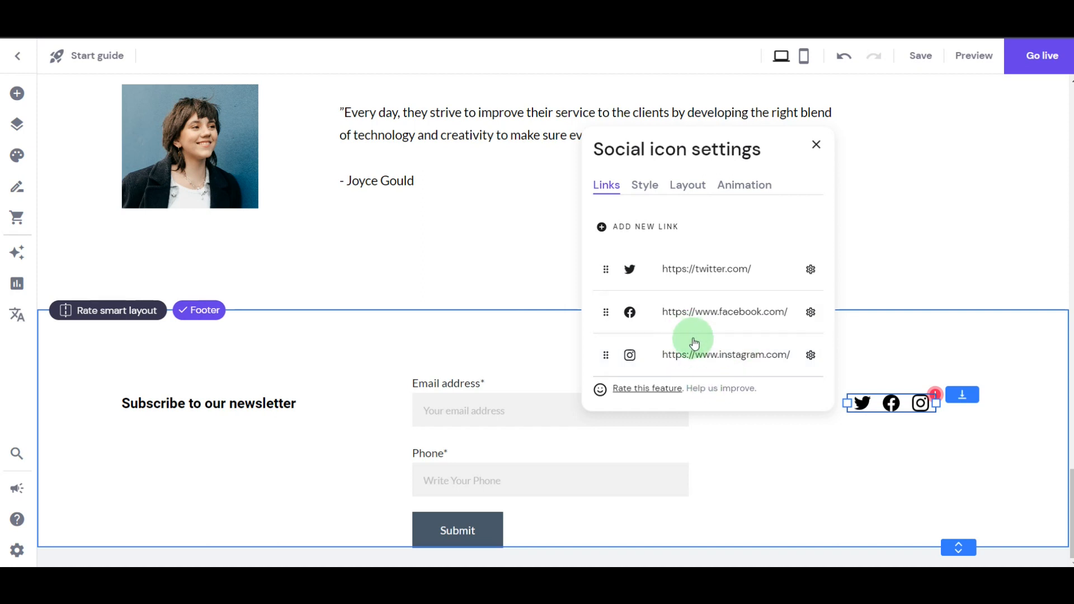
{"action": "left_click", "coordinate": [681, 189]}
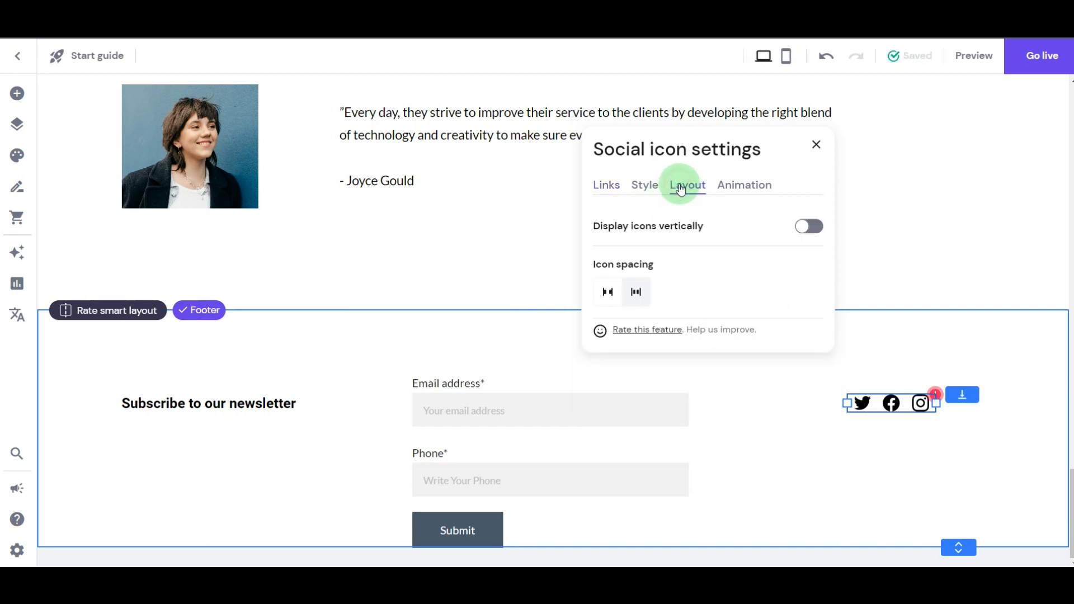
{"action": "left_click", "coordinate": [806, 226]}
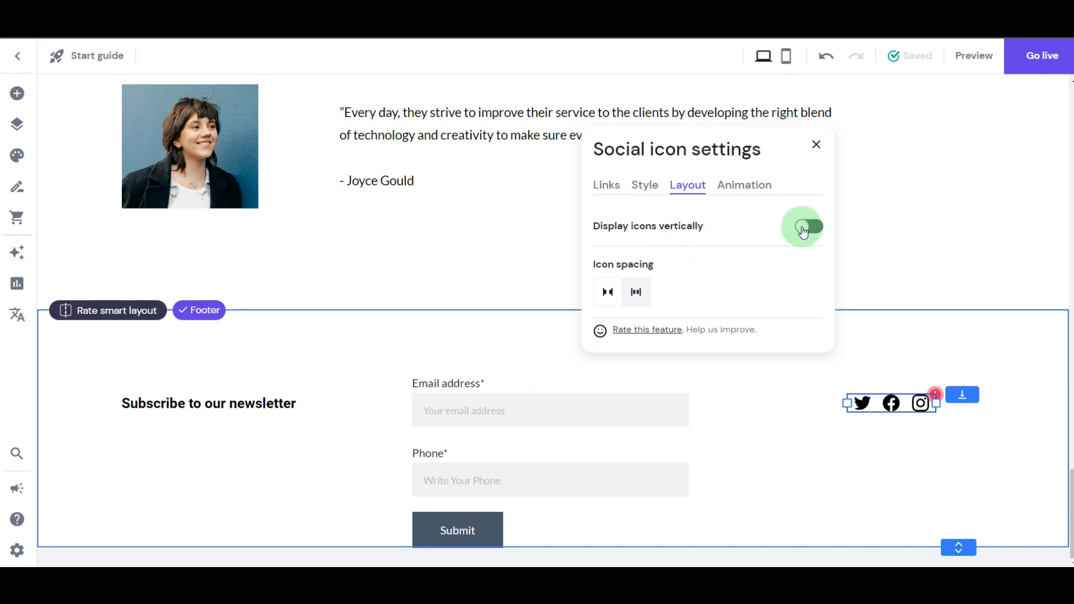
{"action": "left_click", "coordinate": [806, 233]}
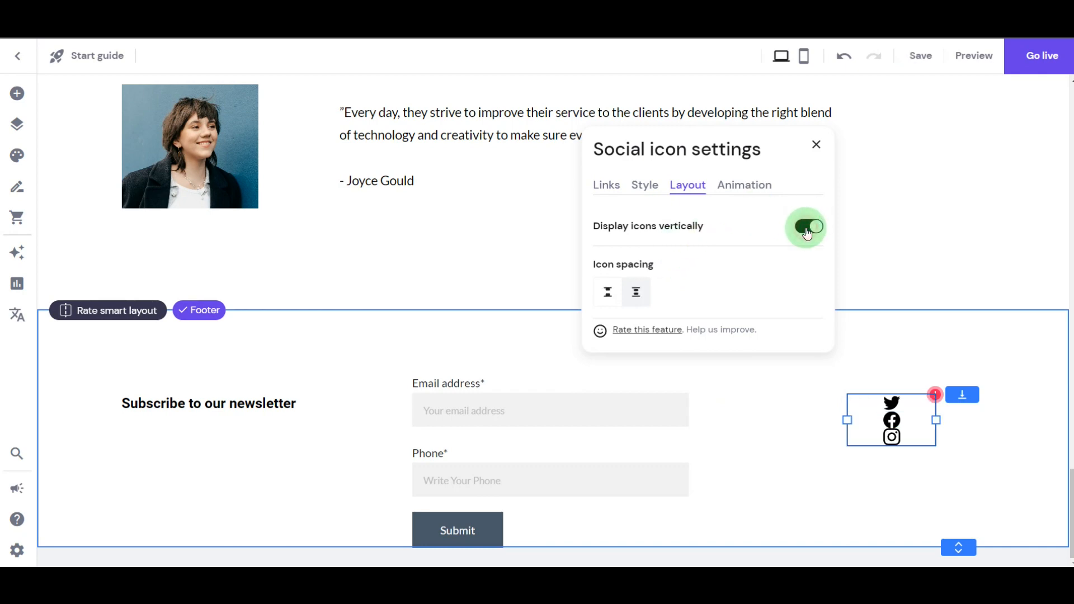
{"action": "left_click", "coordinate": [807, 233]}
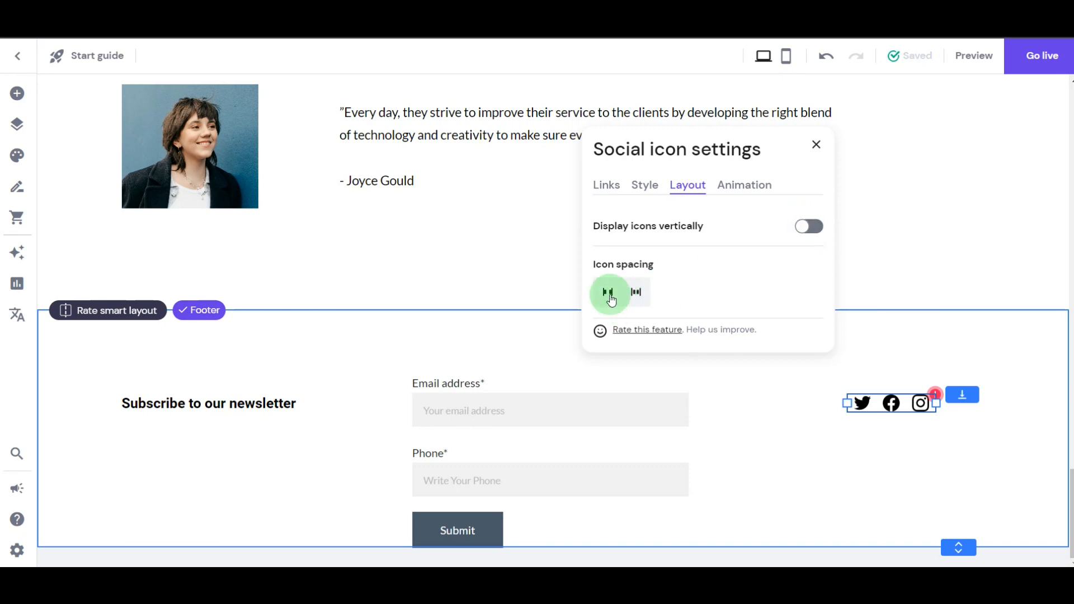
{"action": "left_click", "coordinate": [609, 292]}
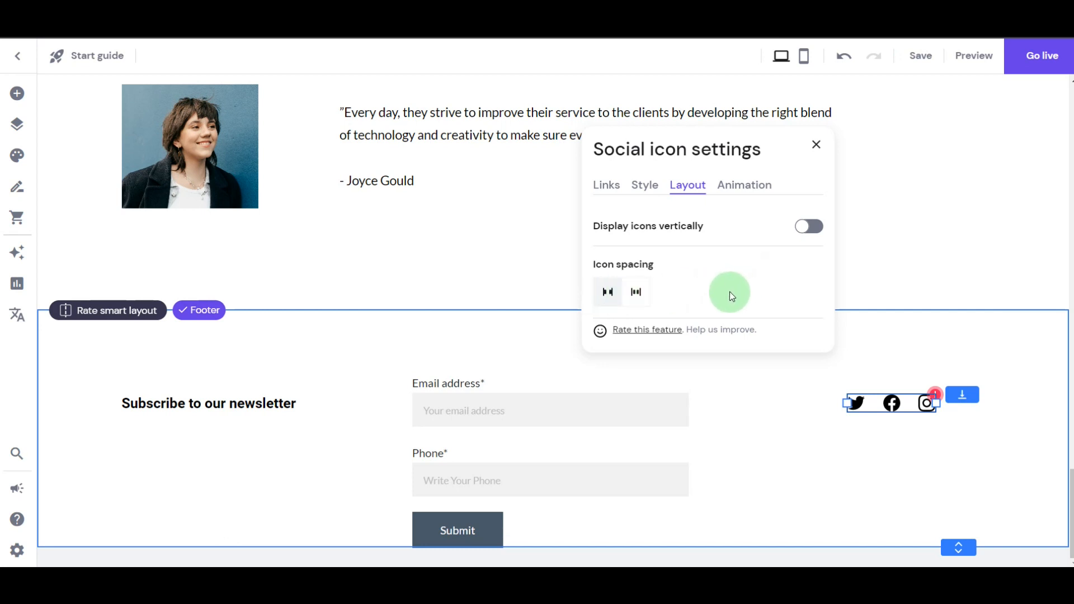
{"action": "left_click", "coordinate": [817, 145]}
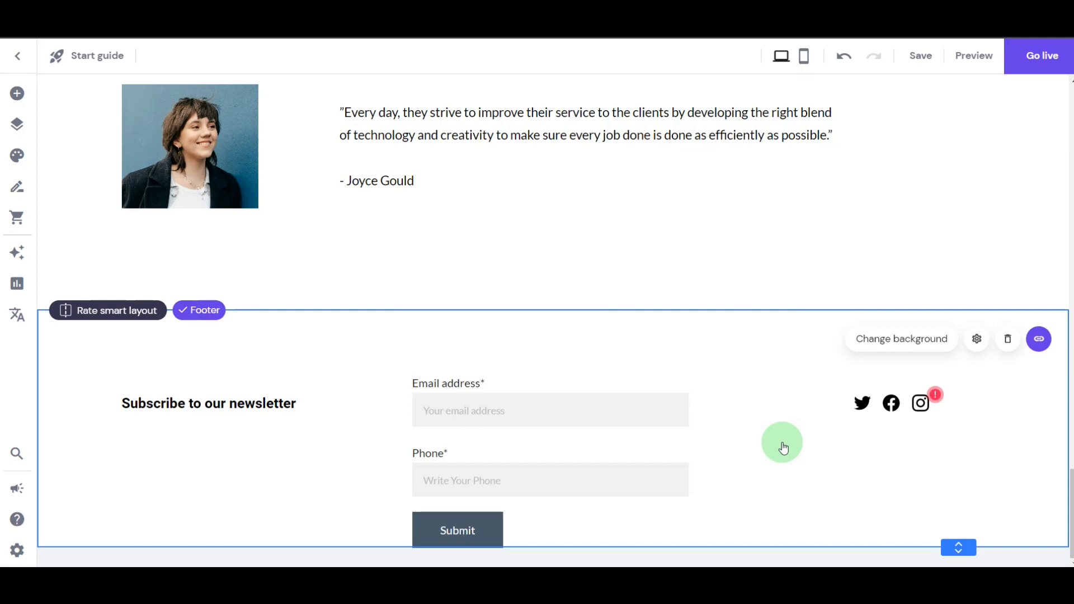
Switch the editor to the mobile layout of the home page.
{"action": "scroll", "coordinate": [778, 425], "scroll_direction": "up", "scroll_amount": 15}
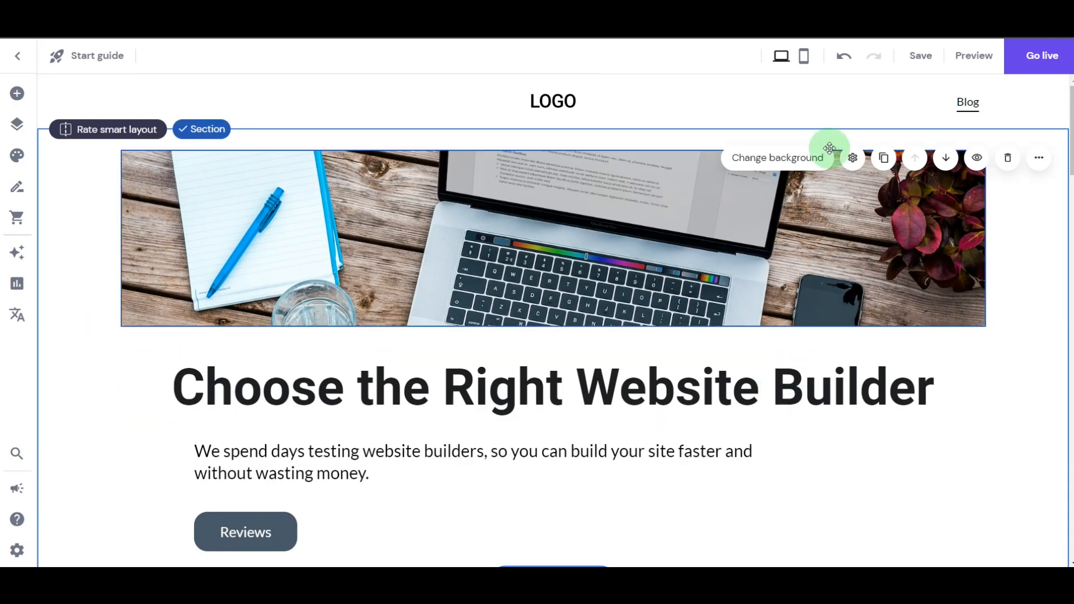
{"action": "left_click", "coordinate": [804, 55]}
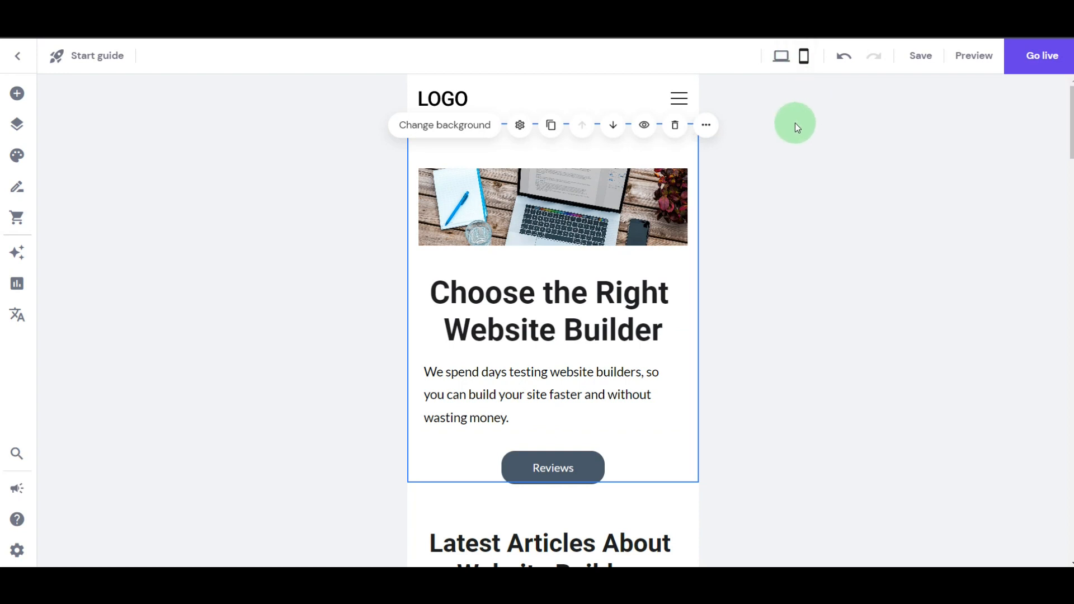
{"action": "left_click", "coordinate": [588, 290]}
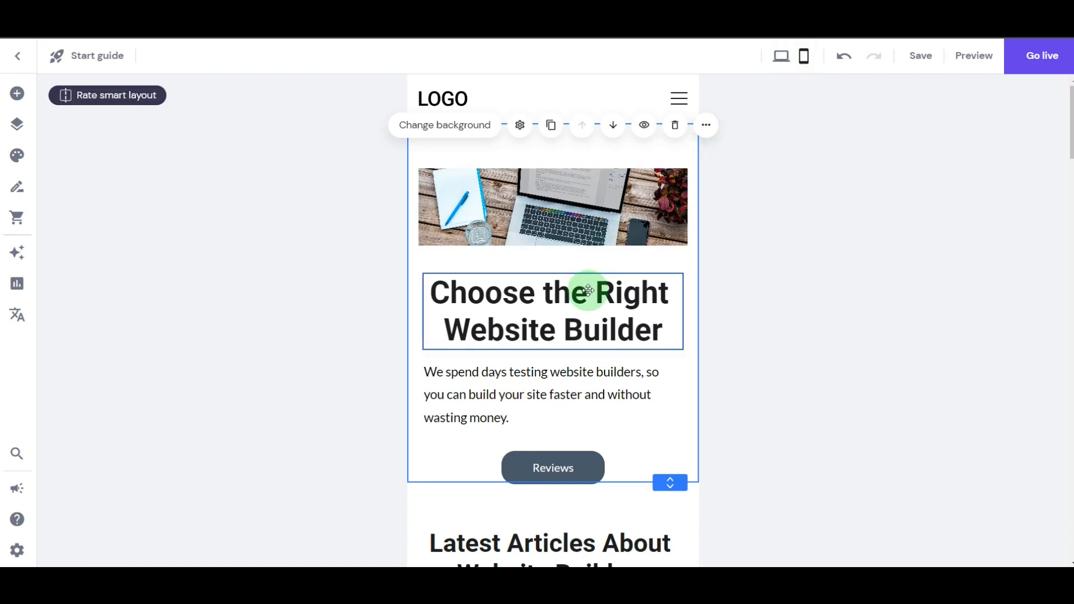
Set the blog list's column gap to 32 px in the mobile layout.
{"action": "scroll", "coordinate": [581, 274], "scroll_direction": "down", "scroll_amount": 4}
{"action": "left_click", "coordinate": [582, 271]}
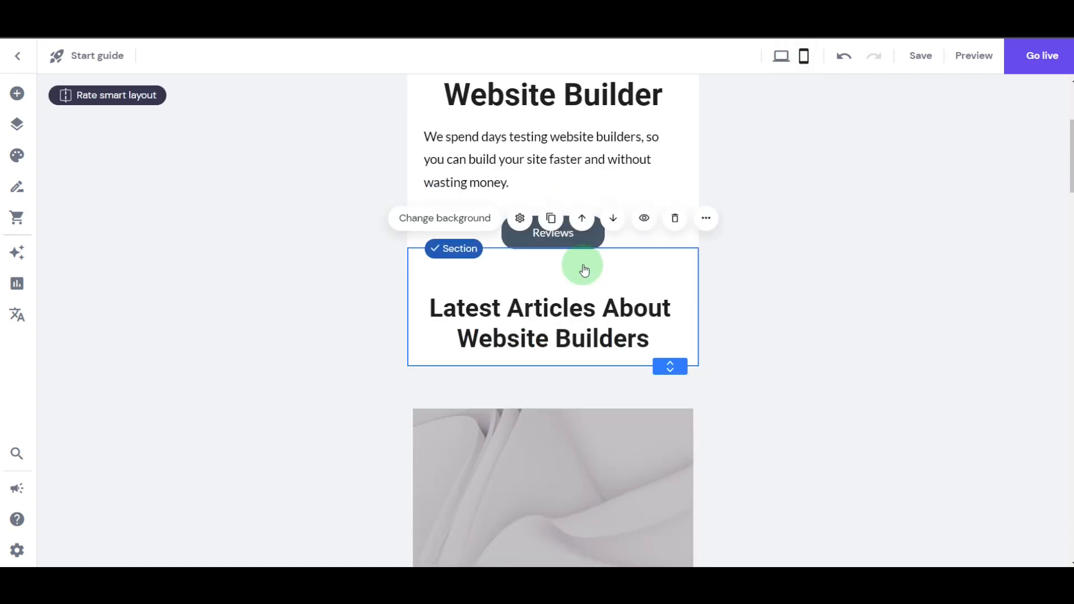
{"action": "scroll", "coordinate": [584, 271], "scroll_direction": "down", "scroll_amount": 4}
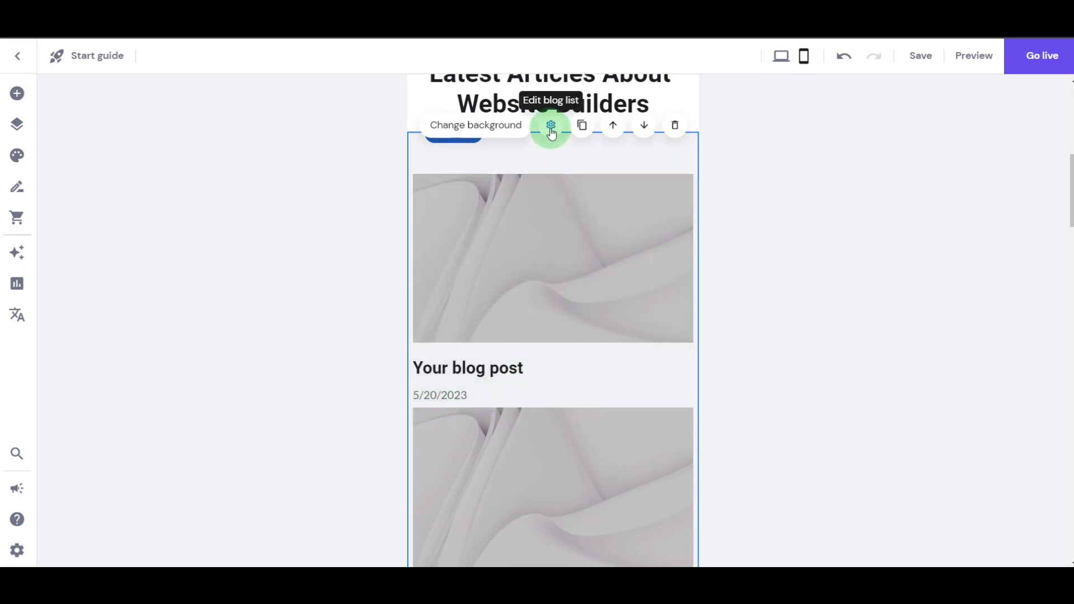
{"action": "left_click", "coordinate": [551, 131]}
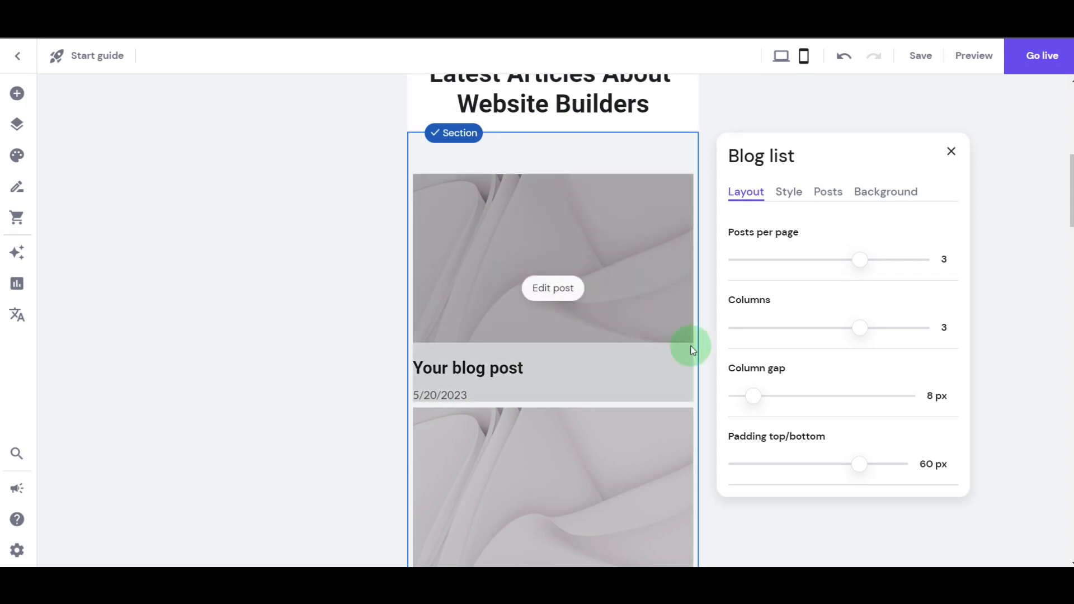
{"action": "left_click", "coordinate": [753, 396]}
{"action": "left_click_drag", "start_coordinate": [753, 395], "coordinate": [802, 396]}
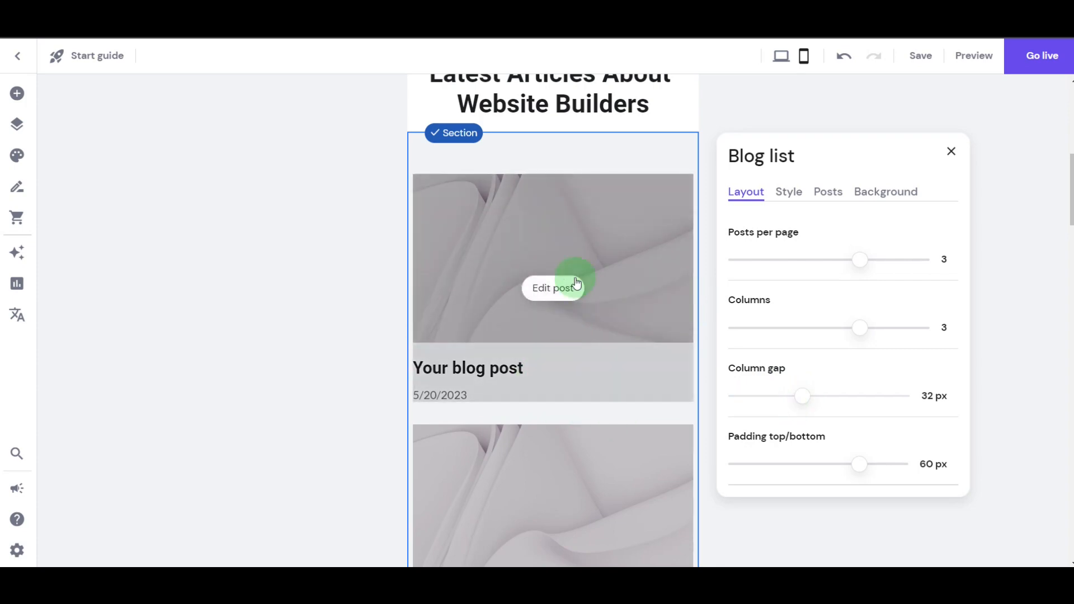
Extend the bottom of the mobile YouTube section and center its Subscribe button below the videos.
{"action": "scroll", "coordinate": [600, 316], "scroll_direction": "down", "scroll_amount": 3}
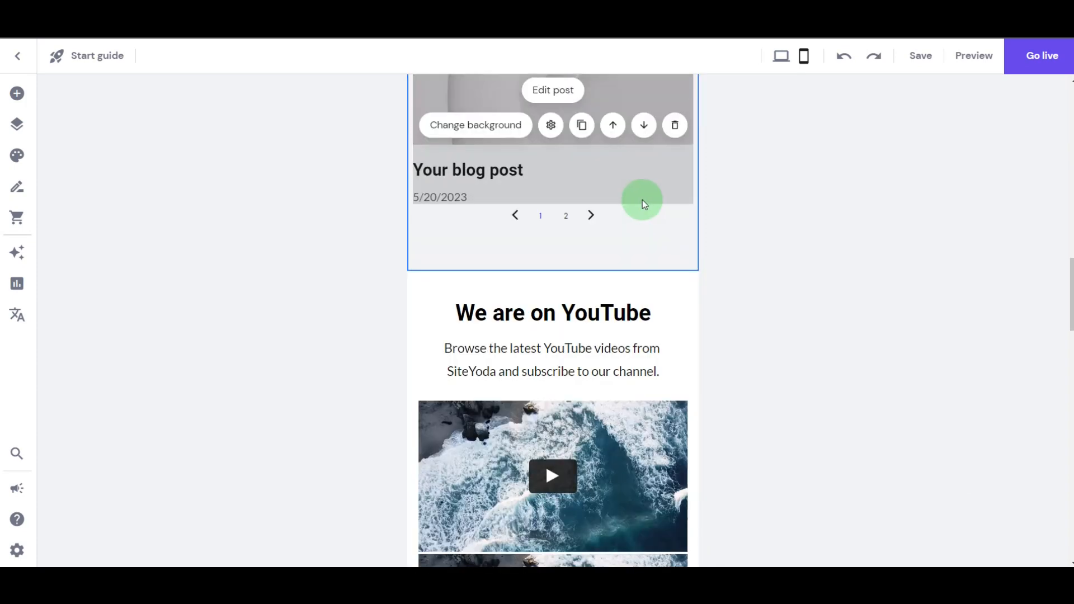
{"action": "scroll", "coordinate": [577, 219], "scroll_direction": "down", "scroll_amount": 4}
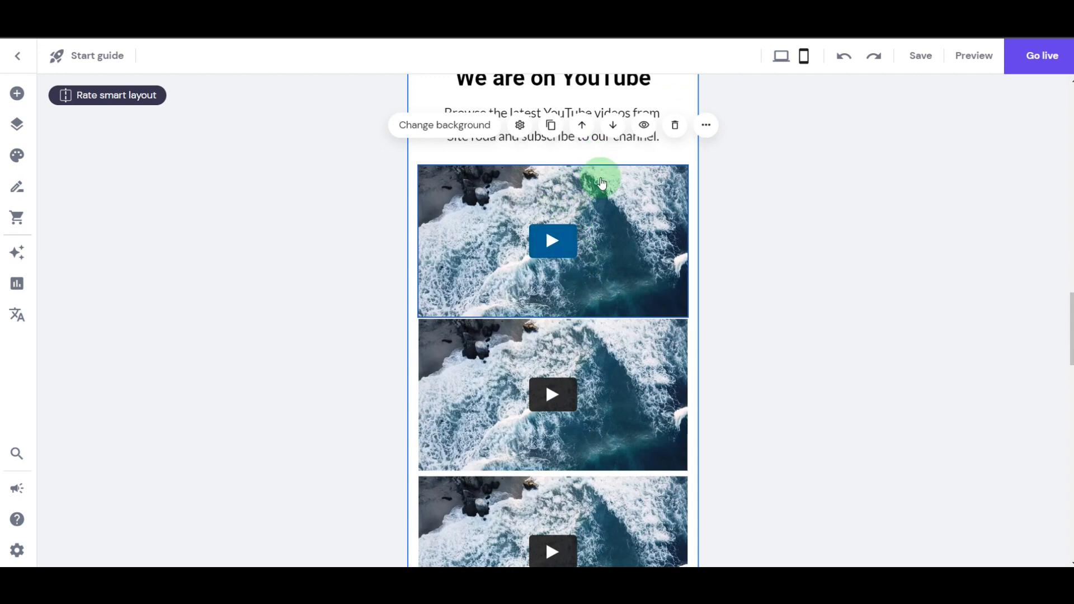
{"action": "scroll", "coordinate": [607, 260], "scroll_direction": "down", "scroll_amount": 1}
{"action": "scroll", "coordinate": [606, 261], "scroll_direction": "down", "scroll_amount": 8}
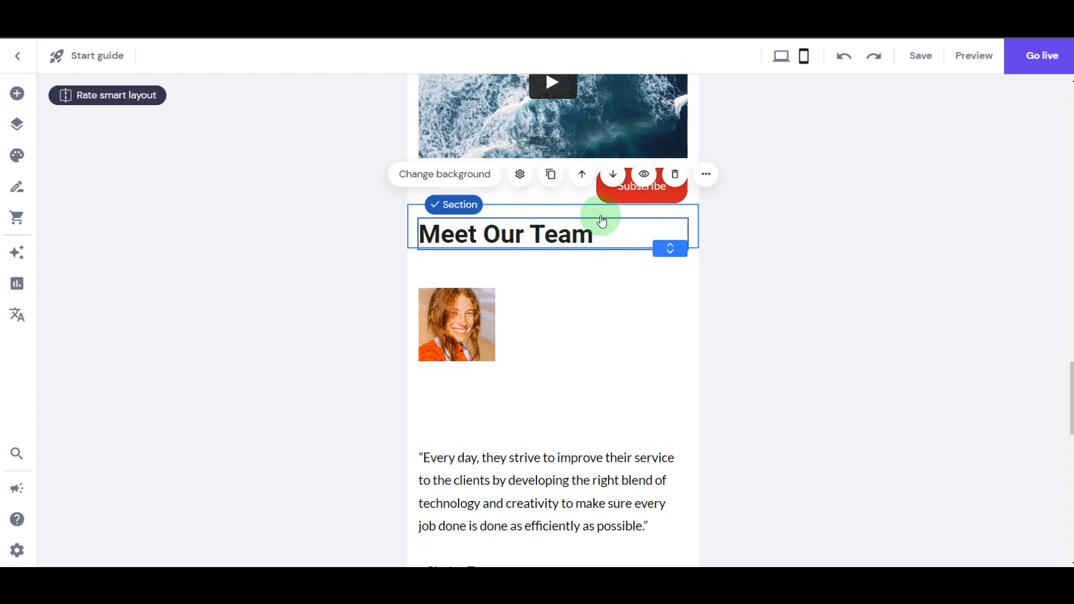
{"action": "left_click_drag", "start_coordinate": [669, 206], "coordinate": [674, 249]}
{"action": "left_click_drag", "start_coordinate": [648, 186], "coordinate": [556, 201]}
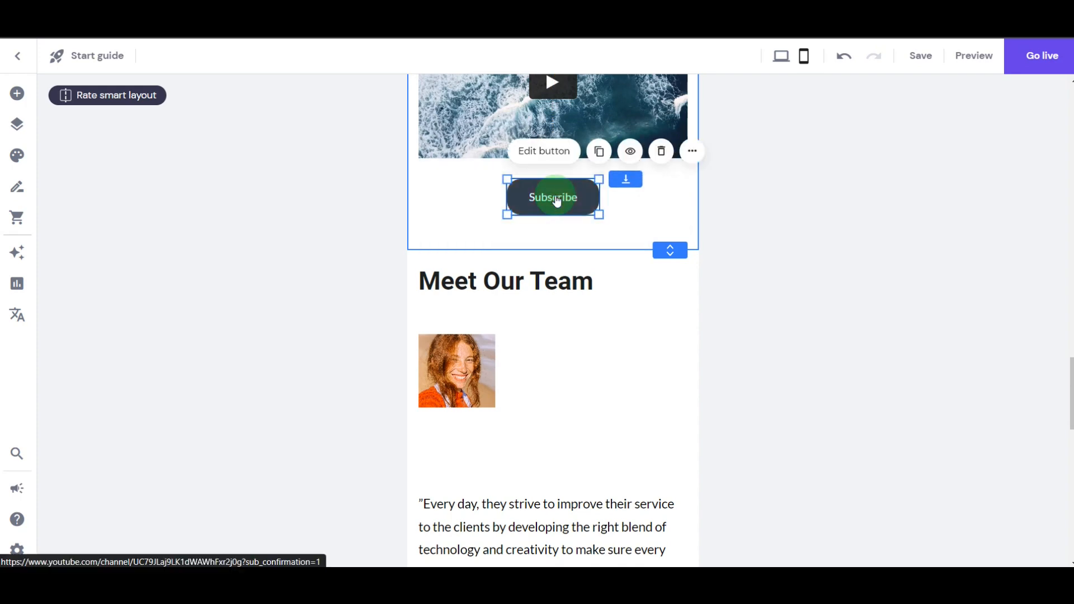
Move the first team member's testimonial text up so it sits just below the photo in the mobile team section.
{"action": "left_click", "coordinate": [562, 280]}
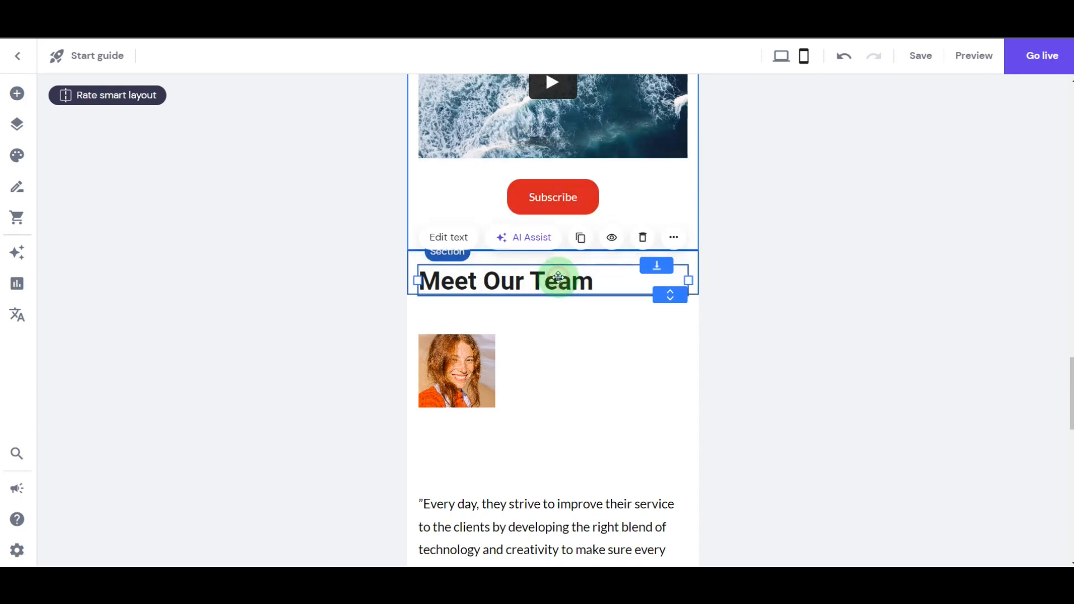
{"action": "scroll", "coordinate": [580, 352], "scroll_direction": "down", "scroll_amount": 4}
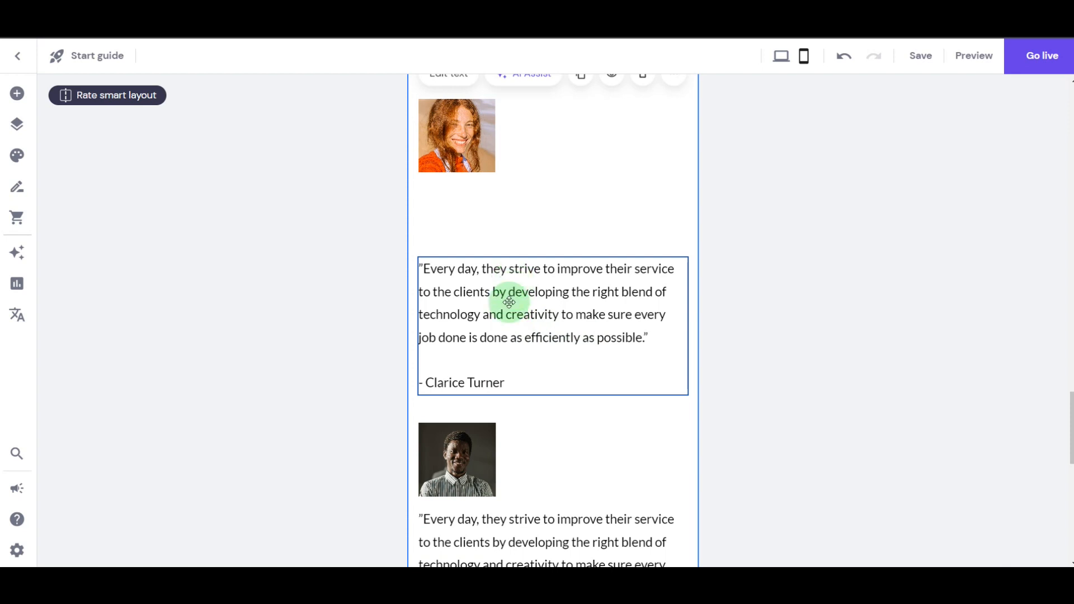
{"action": "left_click_drag", "start_coordinate": [507, 301], "coordinate": [500, 240]}
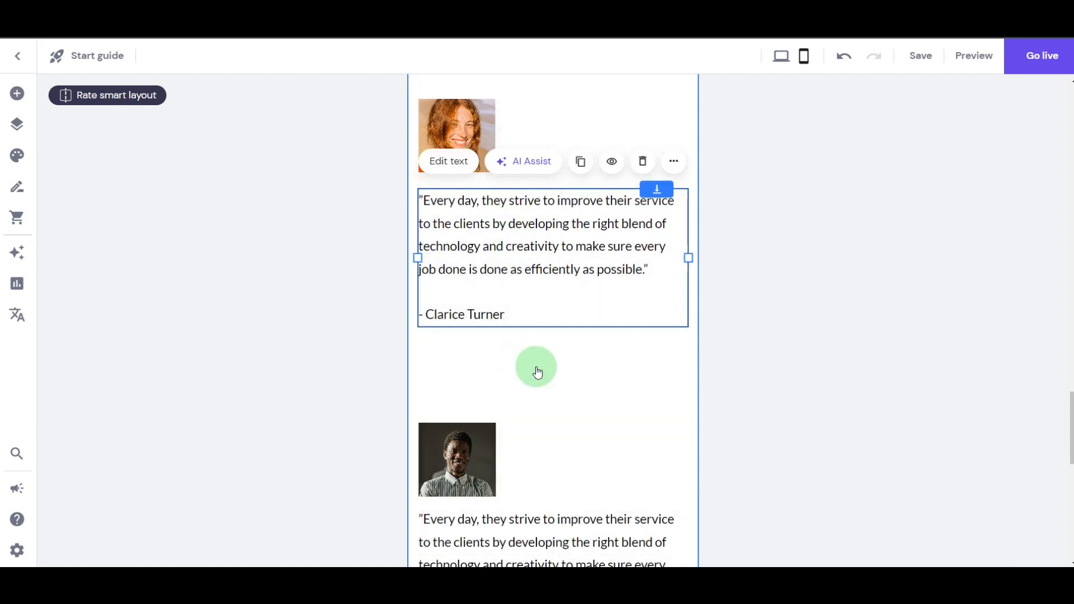
{"action": "left_click", "coordinate": [560, 355]}
Extend the bottom of the mobile footer and center the social icons below the newsletter form's Submit button.
{"action": "scroll", "coordinate": [783, 331], "scroll_direction": "down", "scroll_amount": 8}
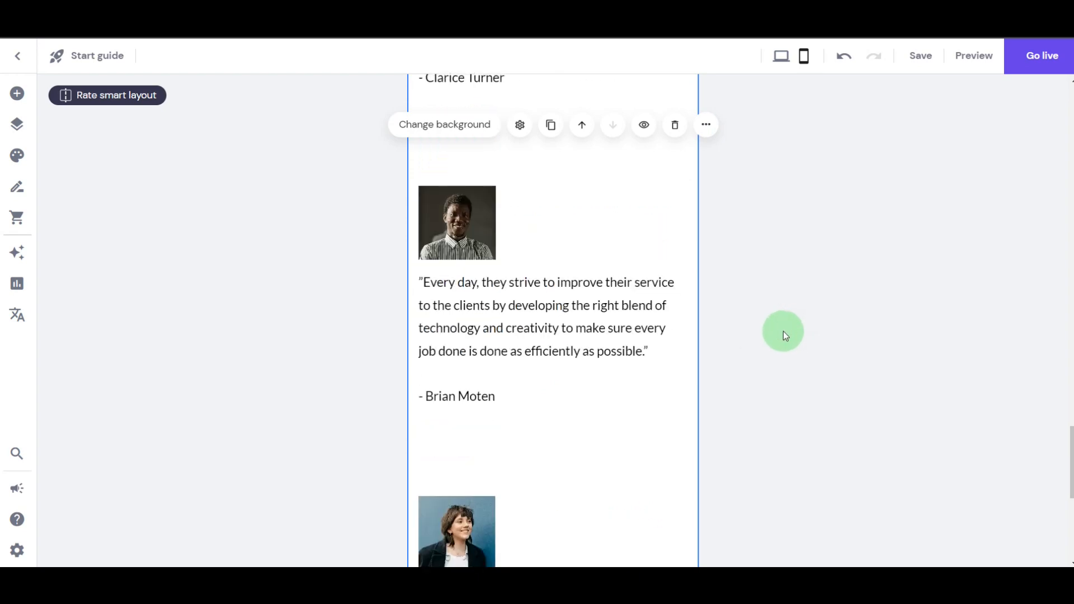
{"action": "scroll", "coordinate": [783, 331], "scroll_direction": "up", "scroll_amount": 8}
{"action": "scroll", "coordinate": [783, 331], "scroll_direction": "down", "scroll_amount": 4}
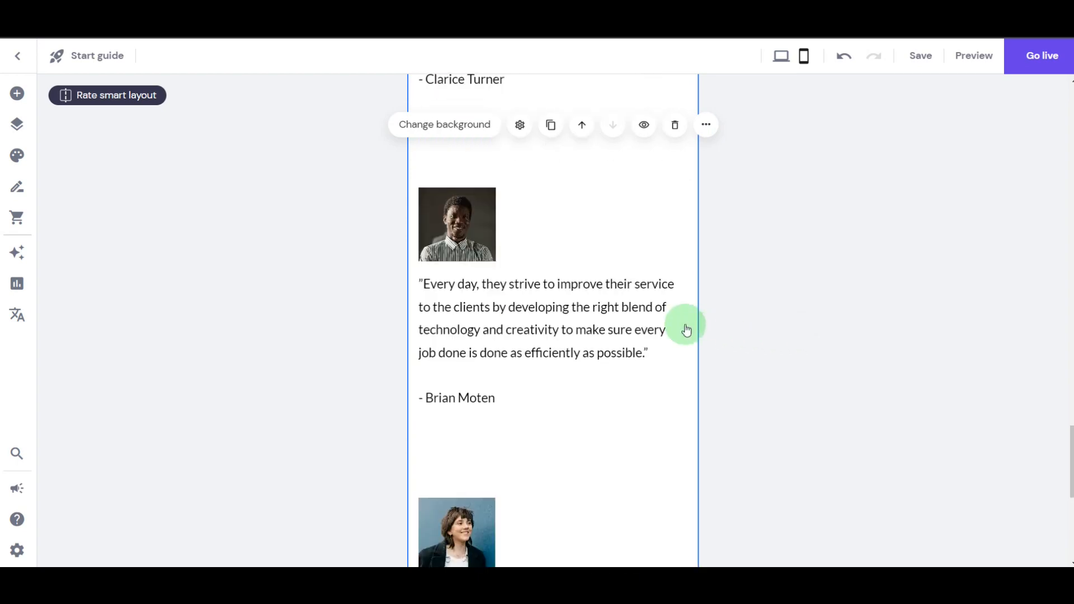
{"action": "scroll", "coordinate": [671, 314], "scroll_direction": "down", "scroll_amount": 4}
{"action": "scroll", "coordinate": [671, 317], "scroll_direction": "down", "scroll_amount": 4}
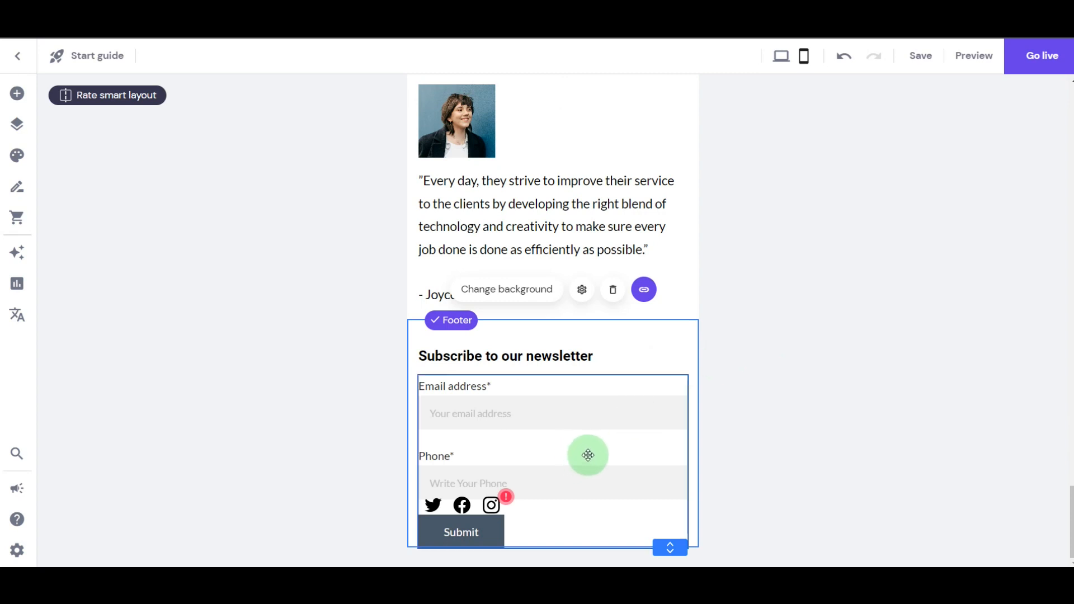
{"action": "left_click_drag", "start_coordinate": [672, 549], "coordinate": [673, 588]}
{"action": "left_click", "coordinate": [444, 456]}
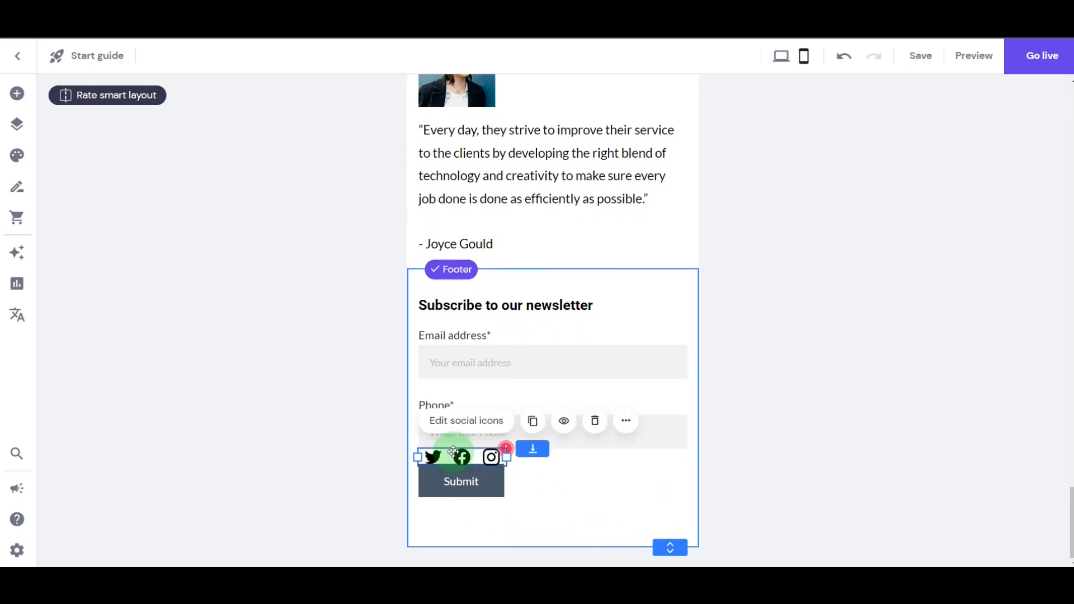
{"action": "left_click_drag", "start_coordinate": [447, 454], "coordinate": [460, 534]}
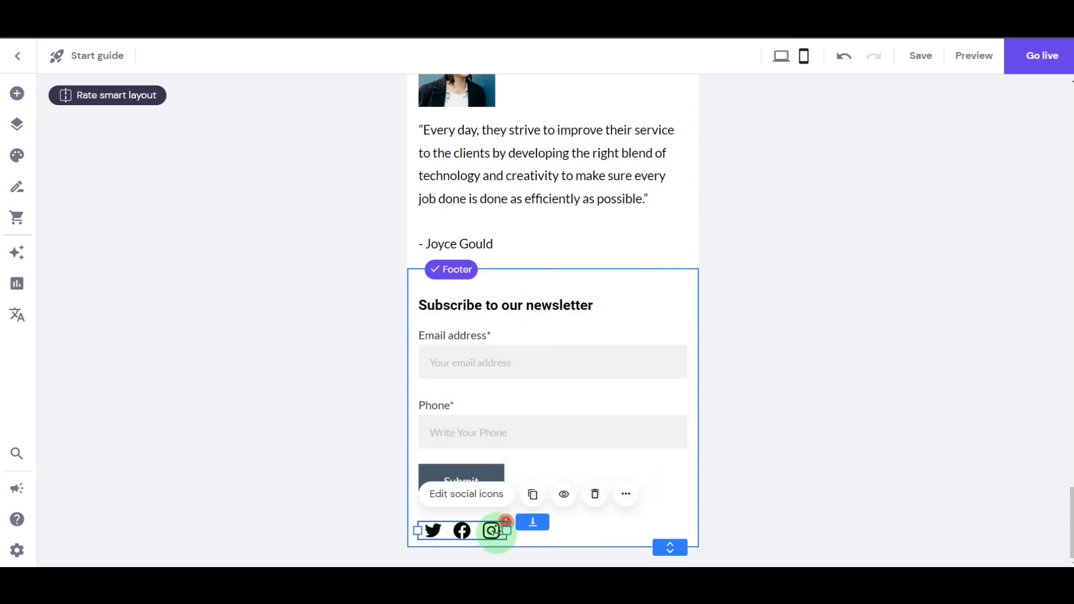
{"action": "left_click_drag", "start_coordinate": [453, 532], "coordinate": [545, 534]}
{"action": "left_click", "coordinate": [782, 389]}
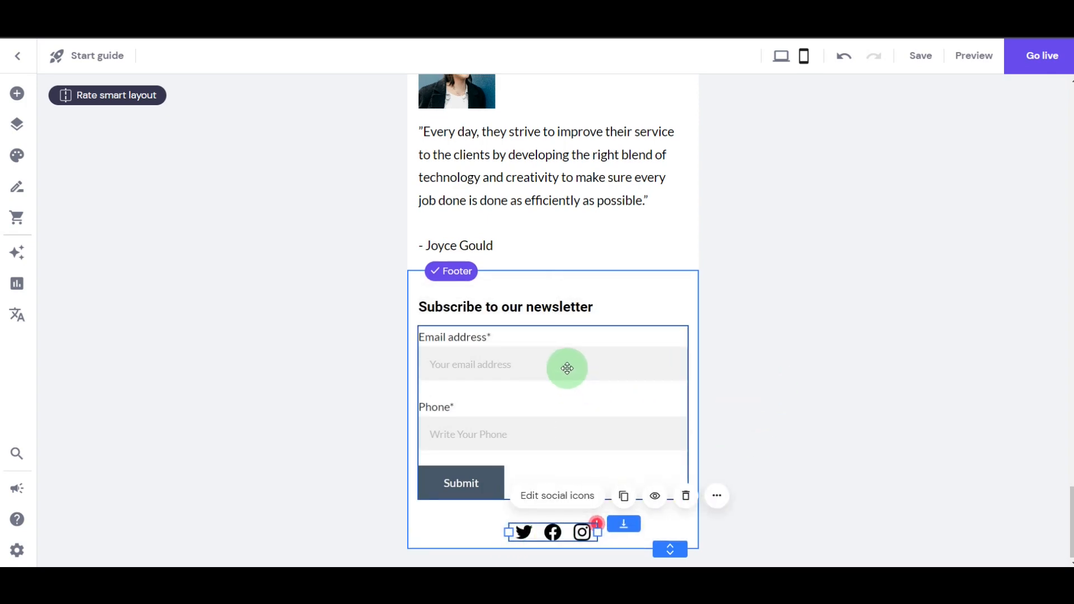
Add a blog category named "Hostinger Builder" in the blog settings.
{"action": "scroll", "coordinate": [565, 367], "scroll_direction": "up", "scroll_amount": 4}
{"action": "scroll", "coordinate": [566, 367], "scroll_direction": "up", "scroll_amount": 12}
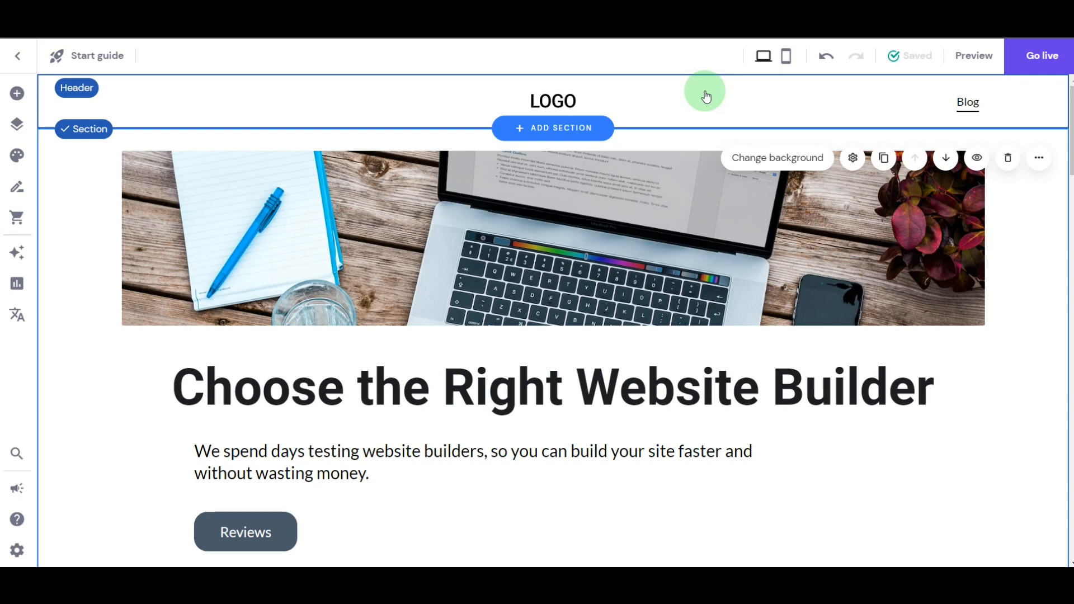
{"action": "left_click", "coordinate": [17, 186]}
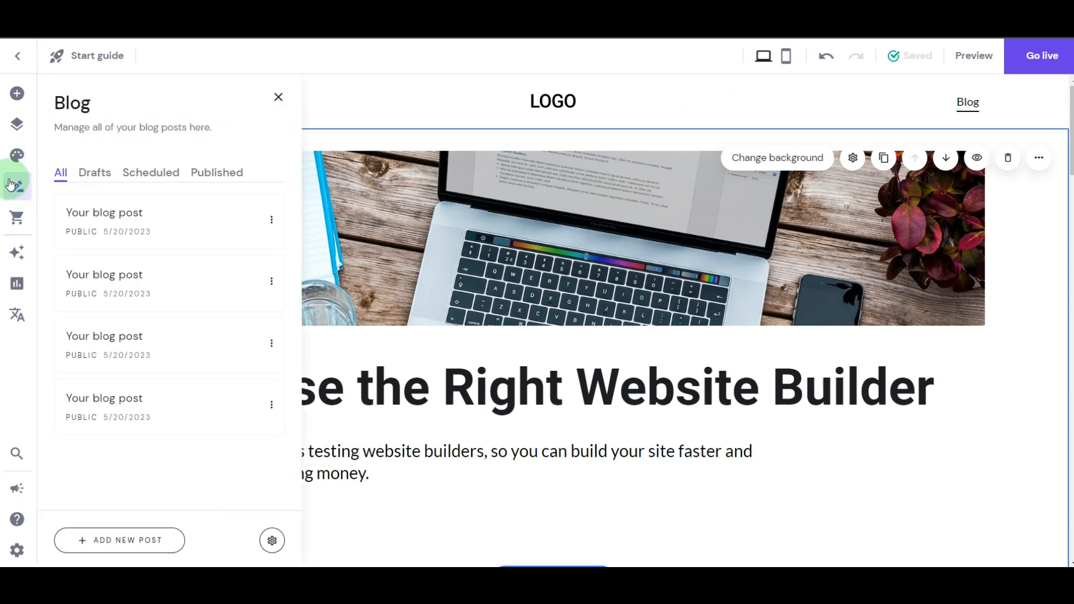
{"action": "left_click", "coordinate": [273, 542]}
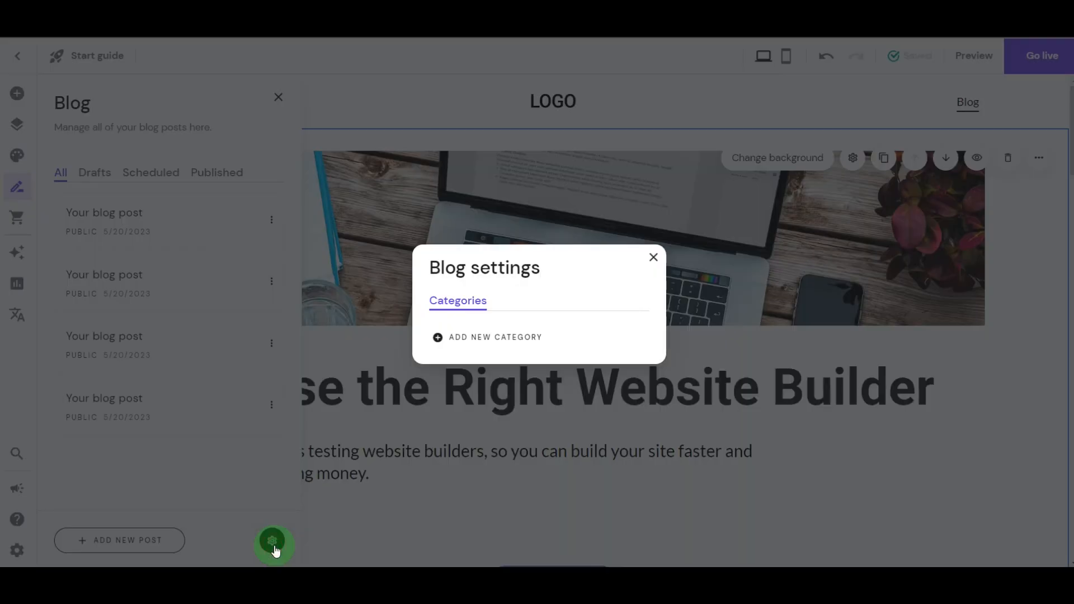
{"action": "left_click", "coordinate": [506, 340]}
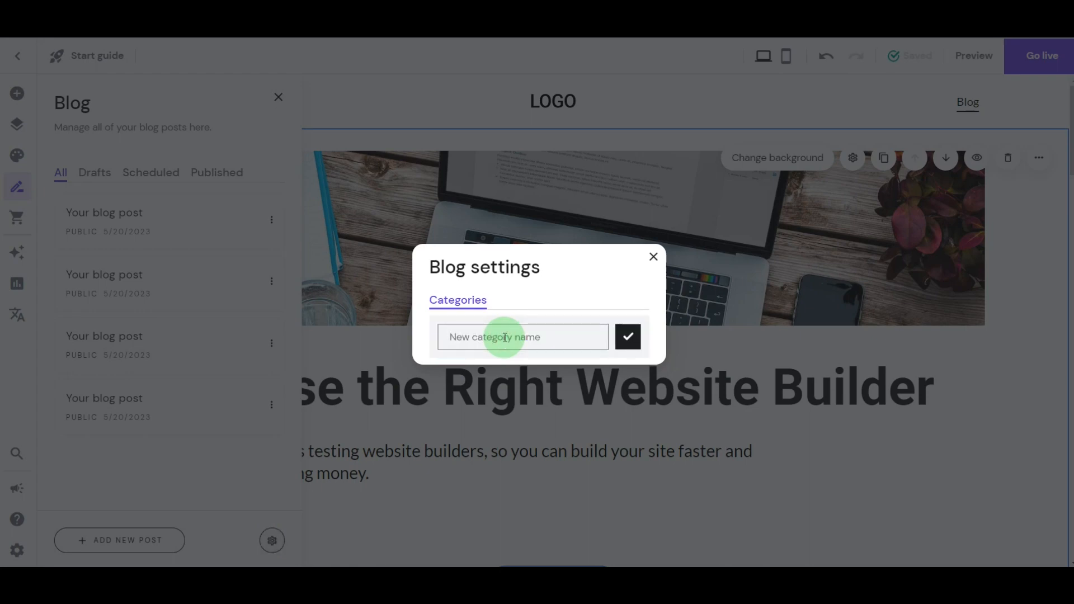
{"action": "type", "text": "Hostinger Builder"}
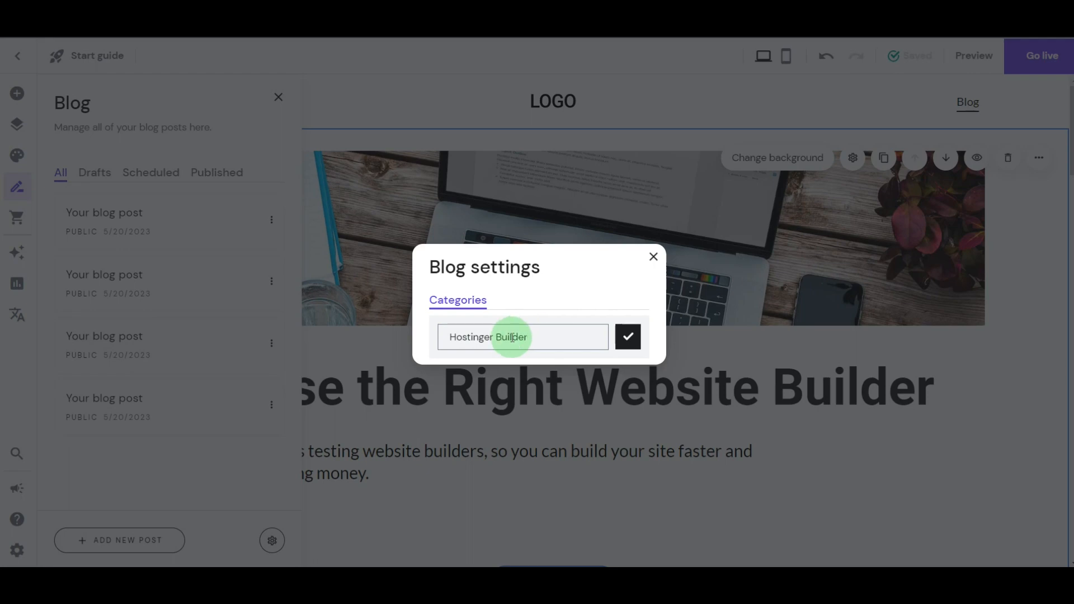
{"action": "left_click", "coordinate": [626, 341]}
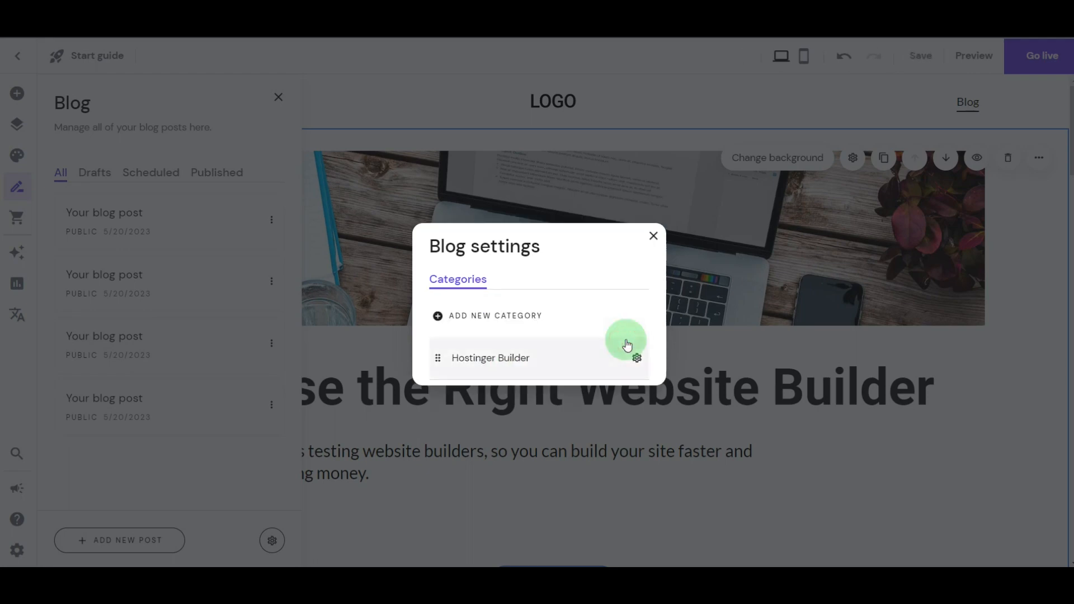
{"action": "left_click", "coordinate": [655, 237]}
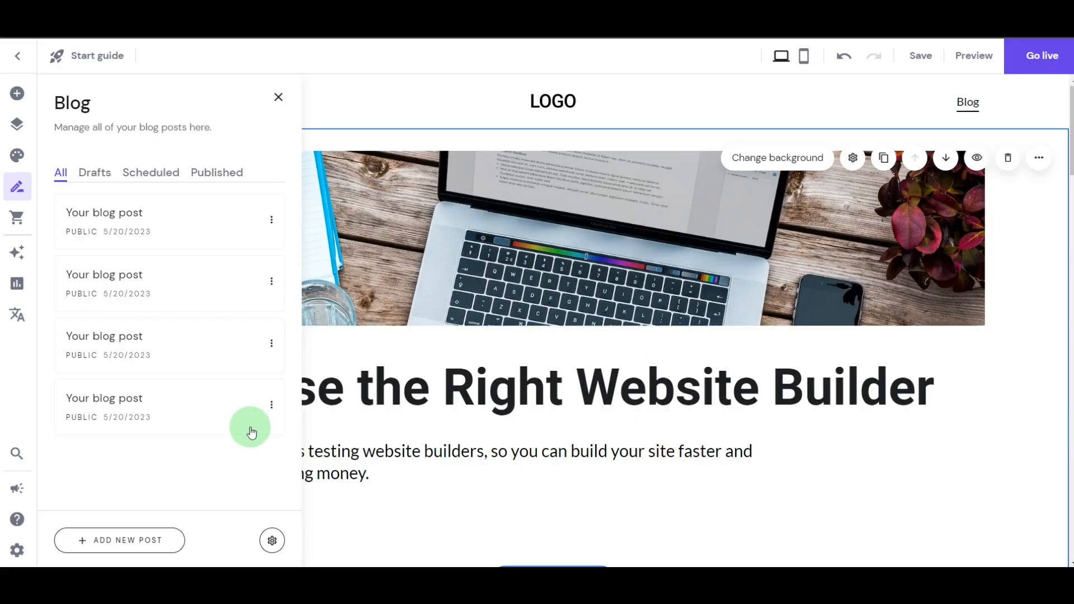
Add a new blog post and title it "How to Create a TOC on Hostinger Website Builder".
{"action": "left_click", "coordinate": [111, 548]}
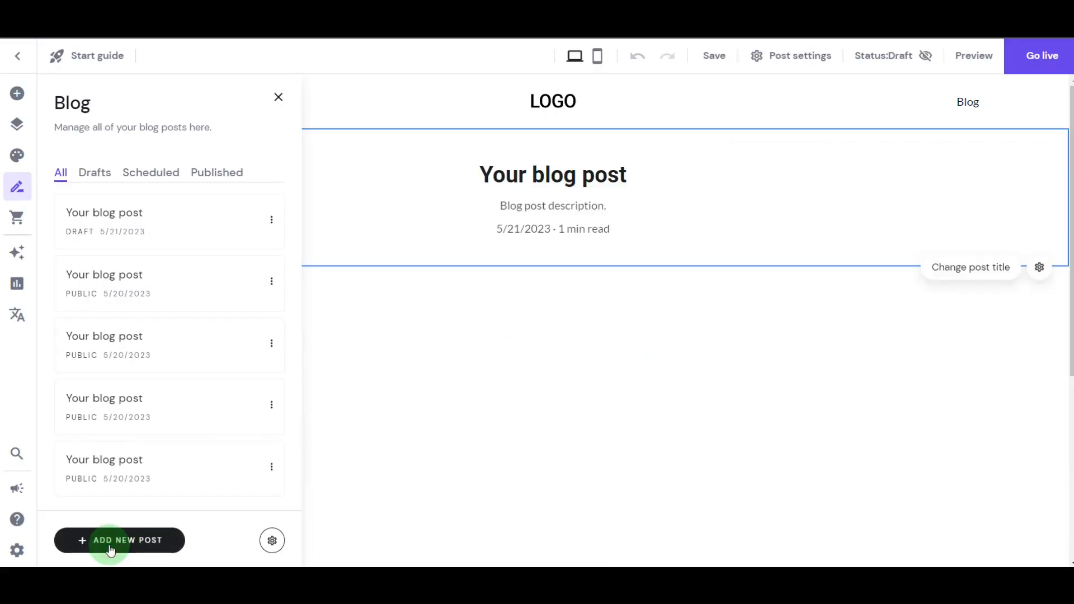
{"action": "left_click", "coordinate": [274, 98]}
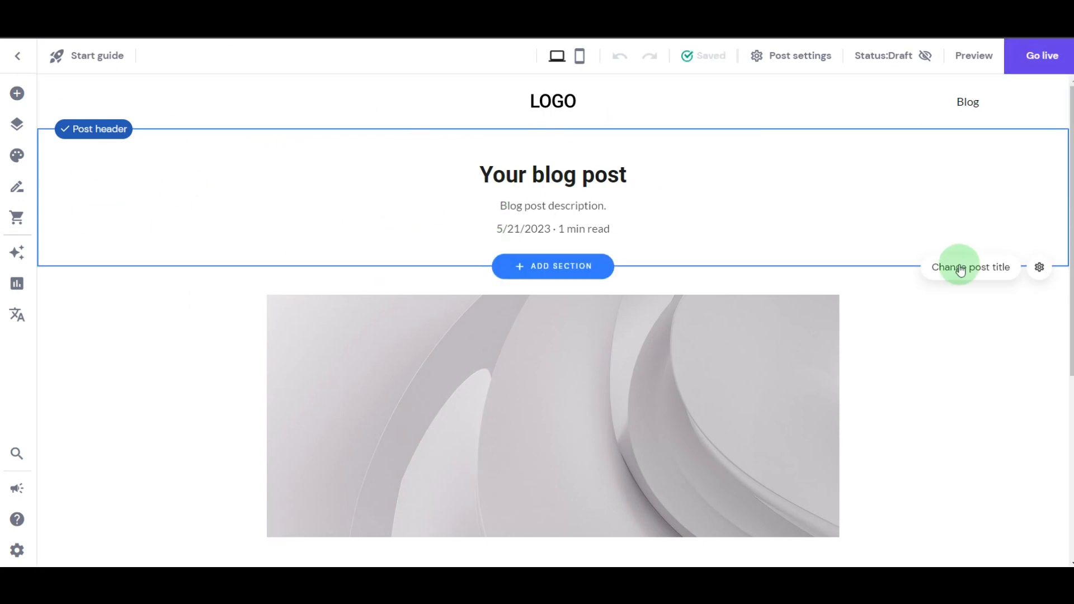
{"action": "left_click", "coordinate": [976, 278]}
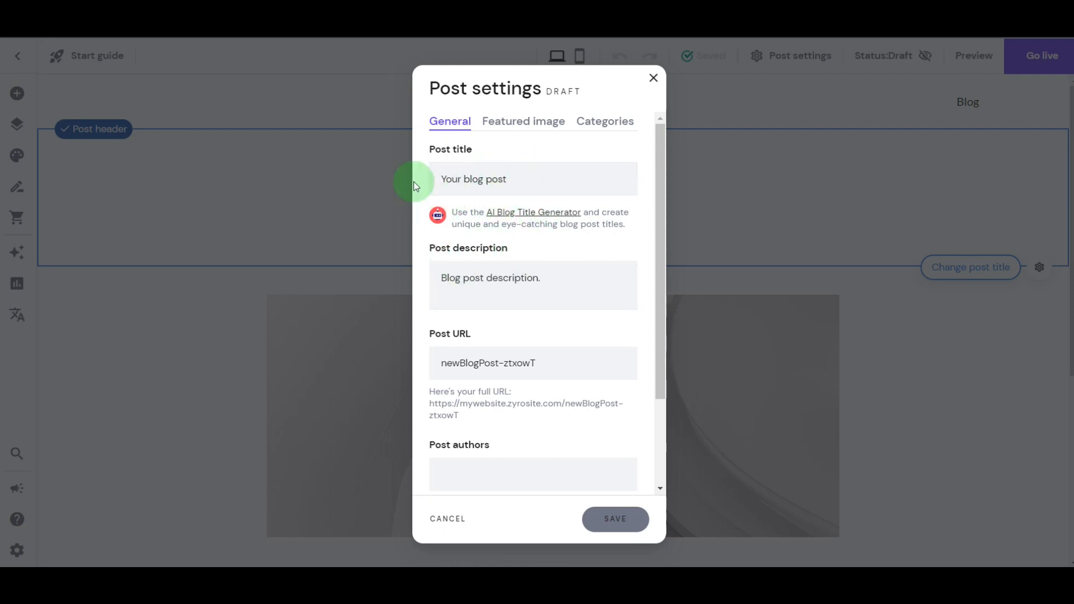
{"action": "left_click_drag", "start_coordinate": [524, 183], "coordinate": [372, 175]}
{"action": "type", "text": "How to Create a TOC on Hostinger Website Builder"}
{"action": "left_click", "coordinate": [536, 183]}
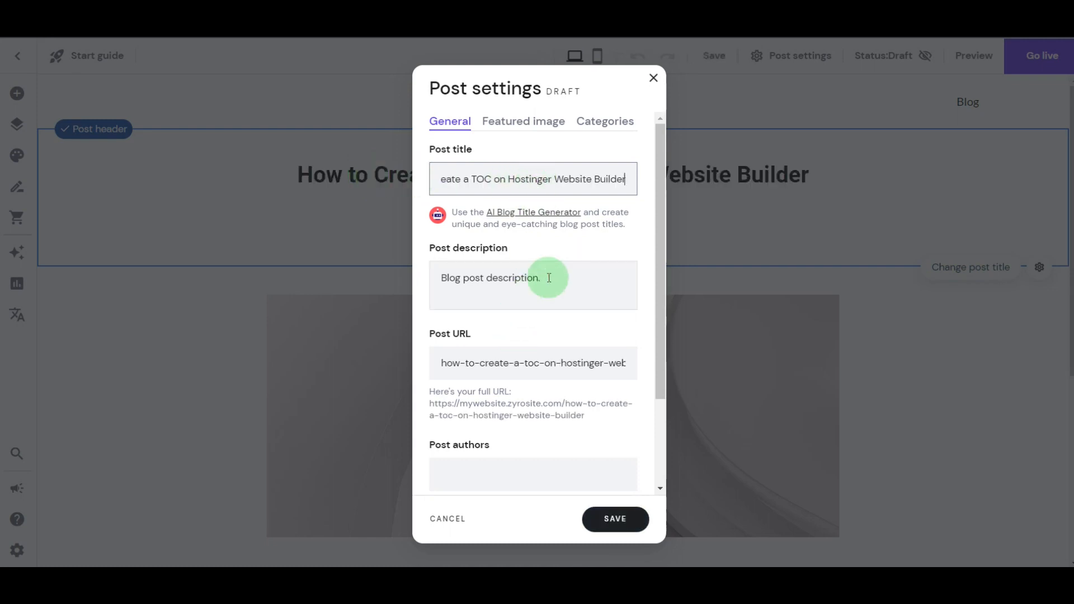
Replace the post description with a summary of how tables of contents help readers, and set the post URL to create-a-toc-on-hostinger-builder.
{"action": "left_click", "coordinate": [512, 285]}
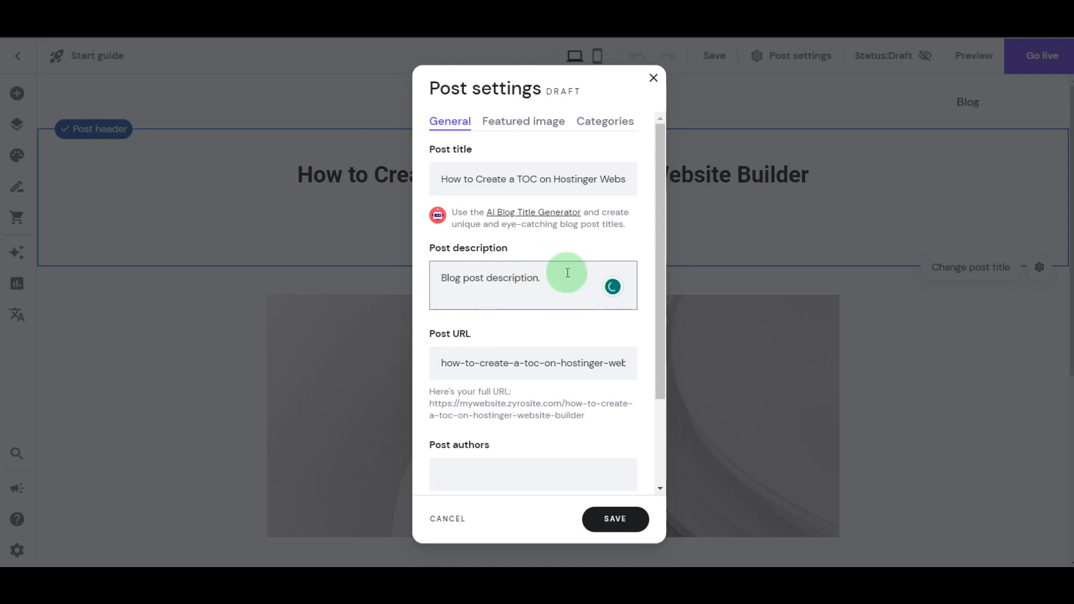
{"action": "left_click_drag", "start_coordinate": [563, 280], "coordinate": [432, 286]}
{"action": "type", "text": "Tables of contents can be very useful for long-form content and blog posts. They help users find information quicker and get a quick insight into the structure of the page, enhancing the user experience and search engine rankings."}
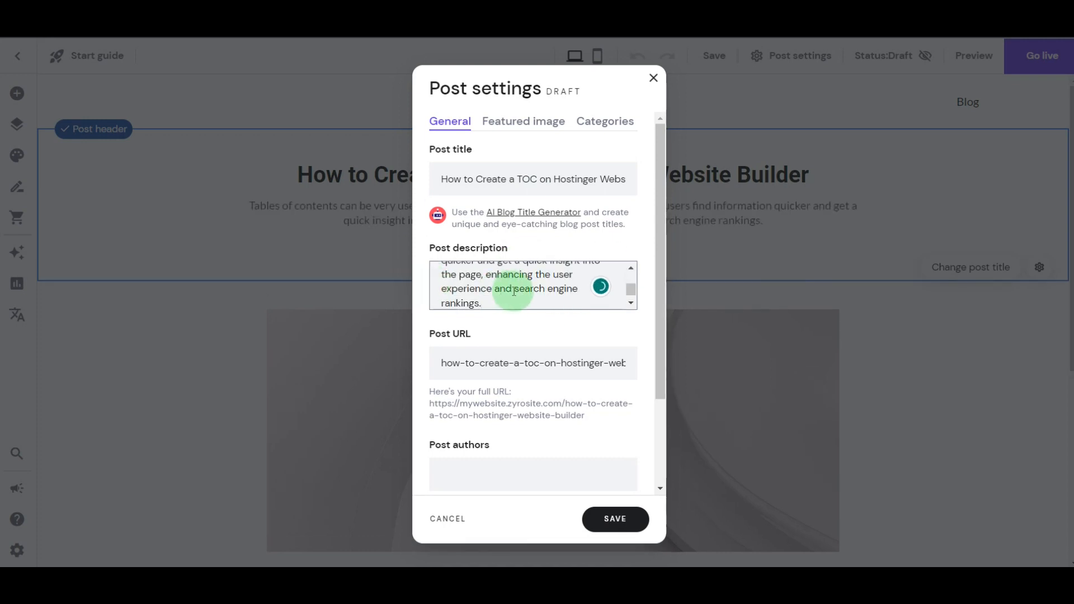
{"action": "scroll", "coordinate": [611, 273], "scroll_direction": "up", "scroll_amount": 3}
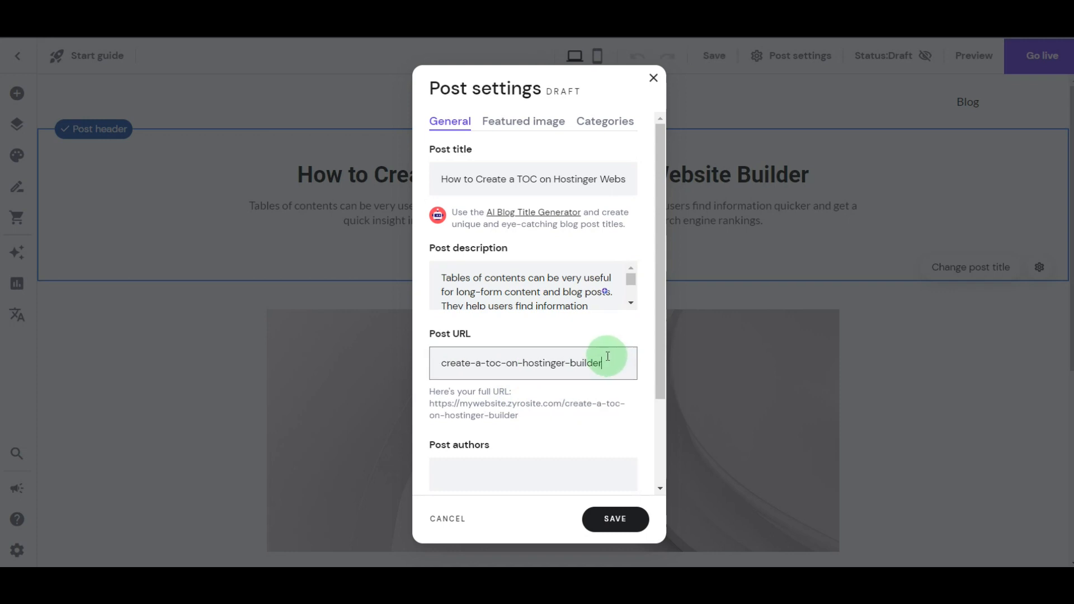
{"action": "scroll", "coordinate": [664, 379], "scroll_direction": "down", "scroll_amount": 1}
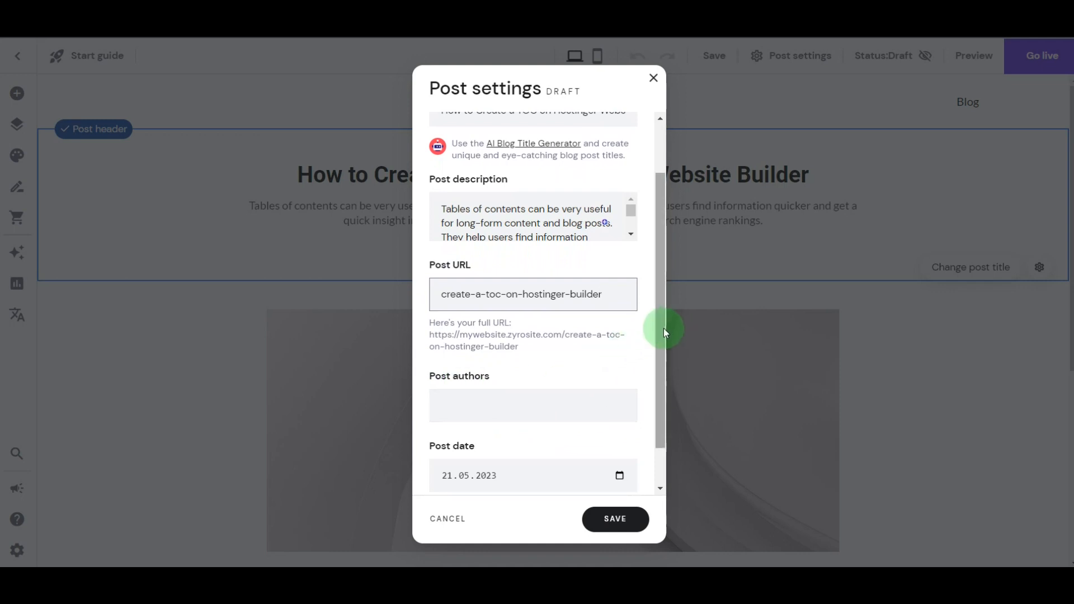
{"action": "scroll", "coordinate": [663, 336], "scroll_direction": "down", "scroll_amount": 1}
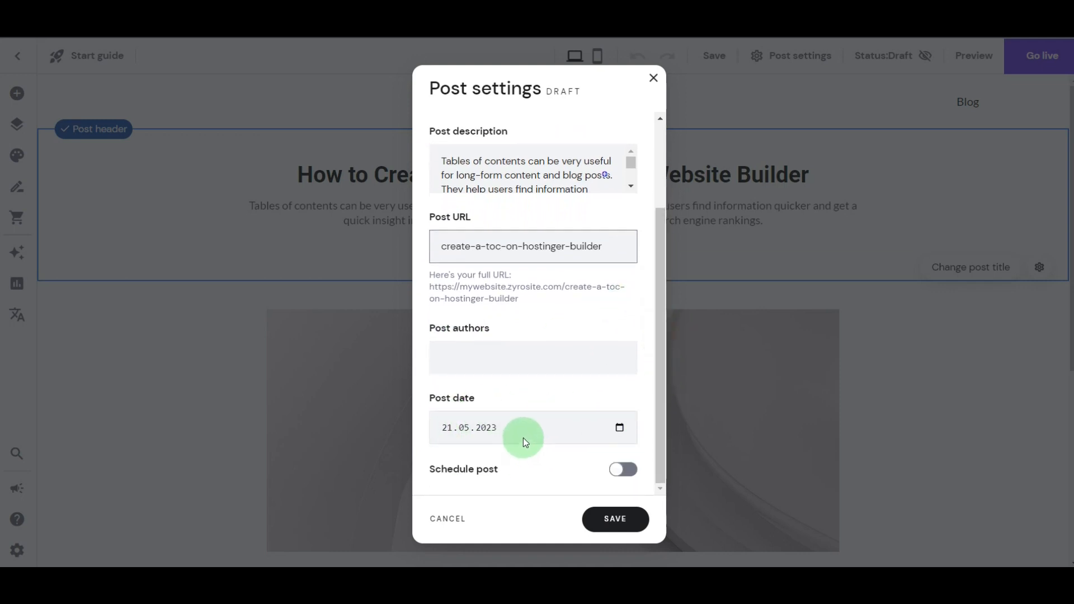
{"action": "left_click", "coordinate": [627, 476]}
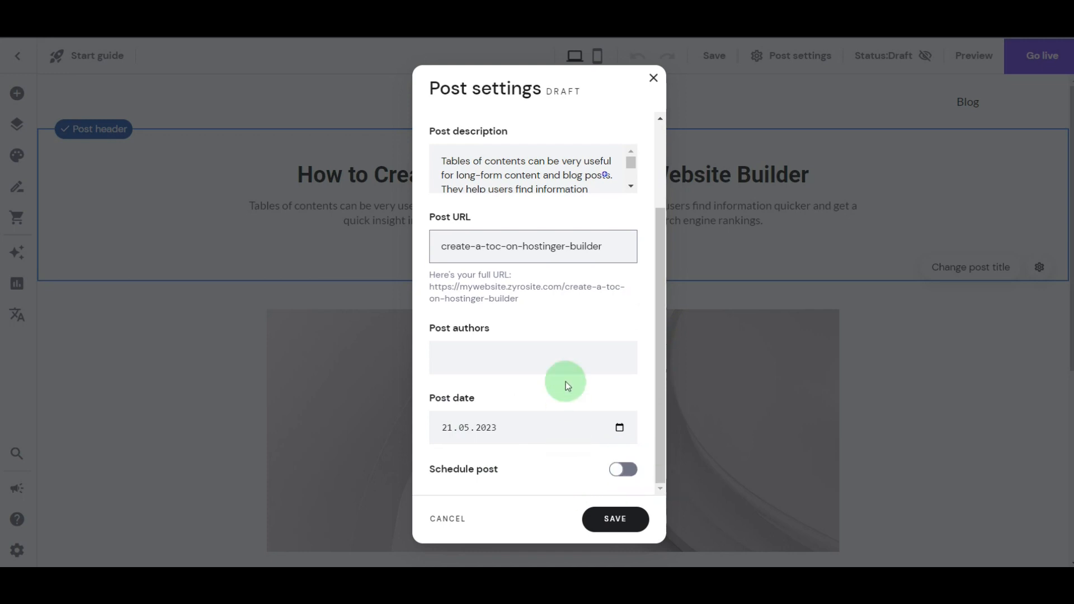
{"action": "scroll", "coordinate": [566, 382], "scroll_direction": "up", "scroll_amount": 2}
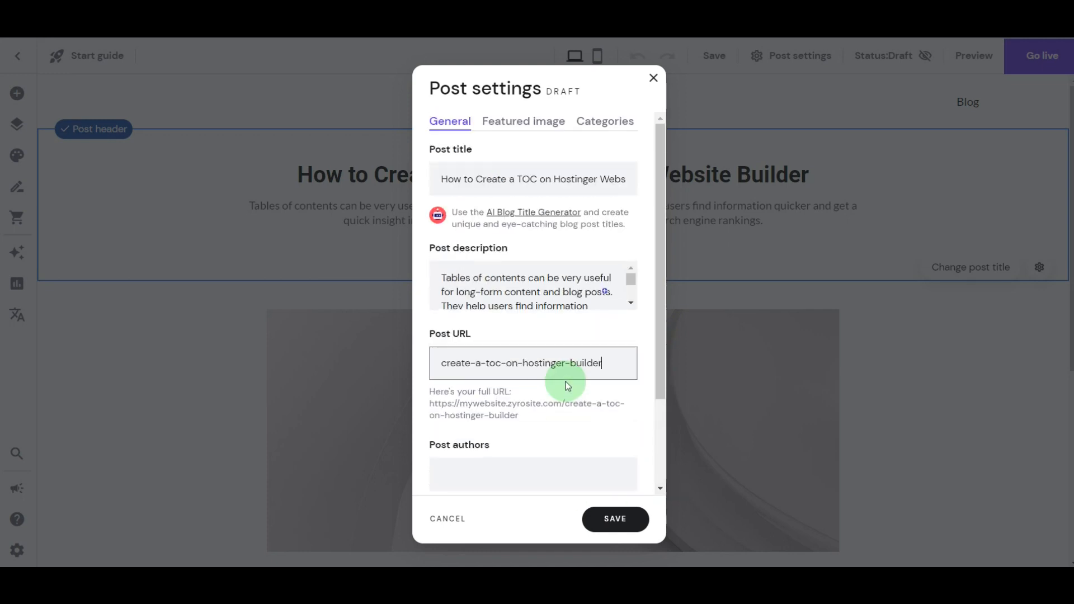
Assign the post to the Hostinger Builder category and save the post settings.
{"action": "left_click", "coordinate": [593, 120]}
{"action": "left_click", "coordinate": [473, 161]}
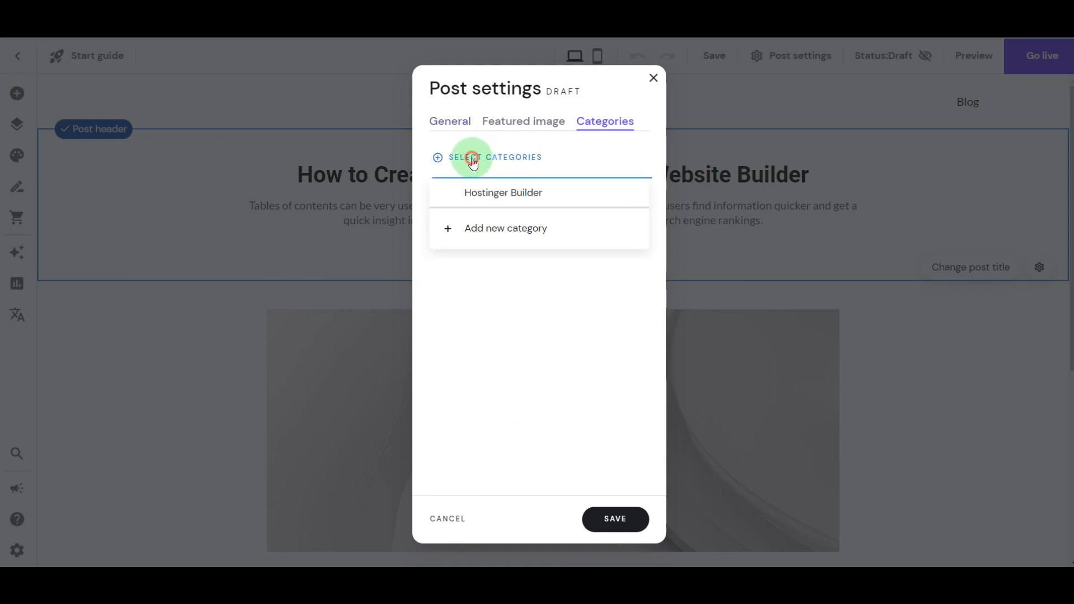
{"action": "left_click", "coordinate": [528, 200]}
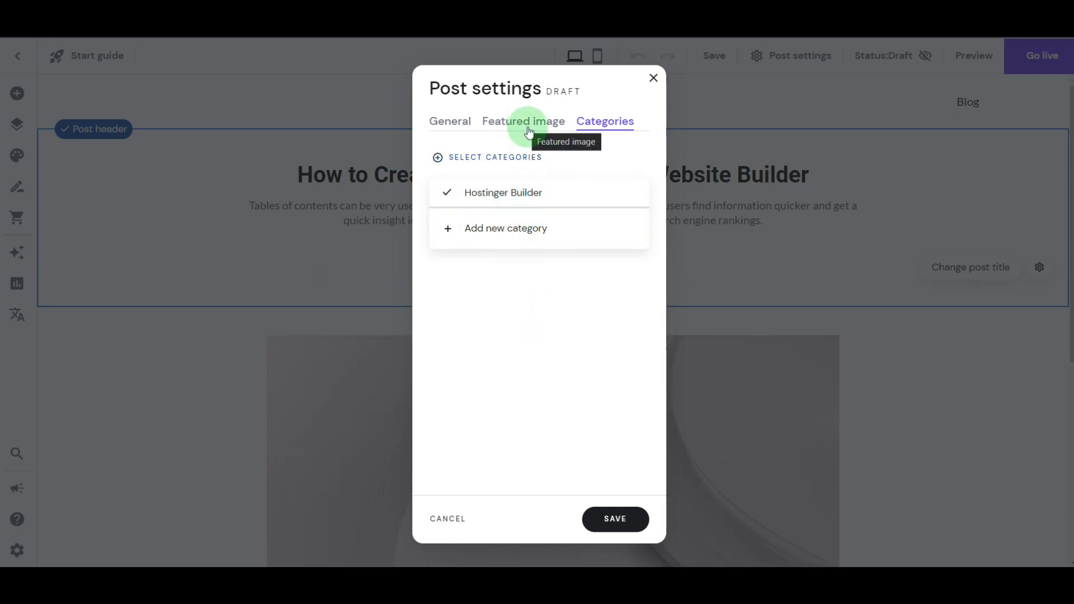
{"action": "left_click", "coordinate": [506, 130]}
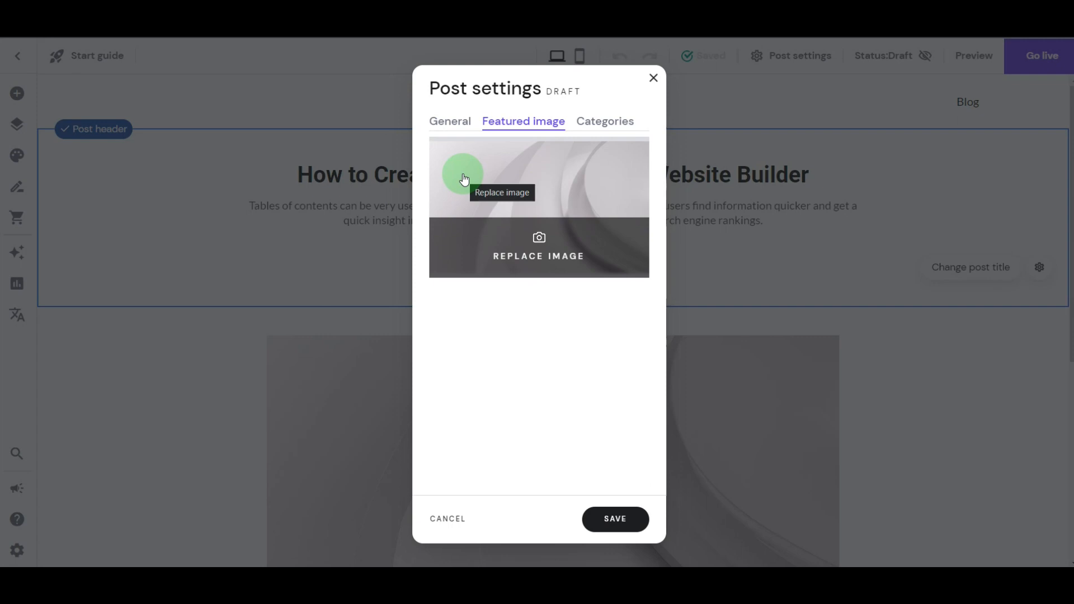
{"action": "left_click", "coordinate": [615, 519]}
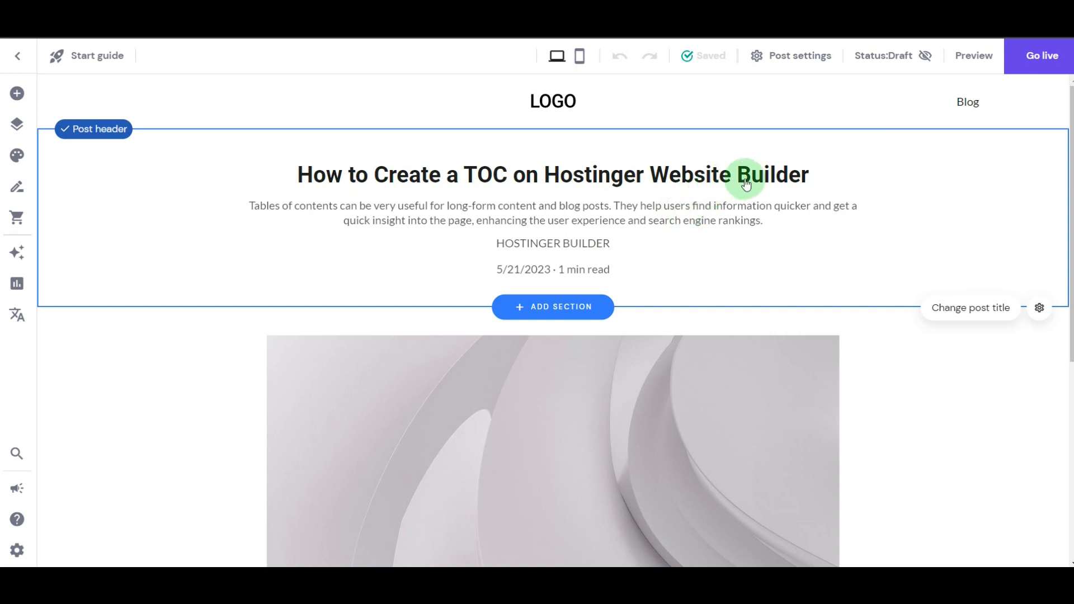
Replace the "My post content" placeholder with the copied article about creating a TOC, starting at "H2: Determine the purpose and scope of your TOC".
{"action": "scroll", "coordinate": [748, 177], "scroll_direction": "down", "scroll_amount": 5}
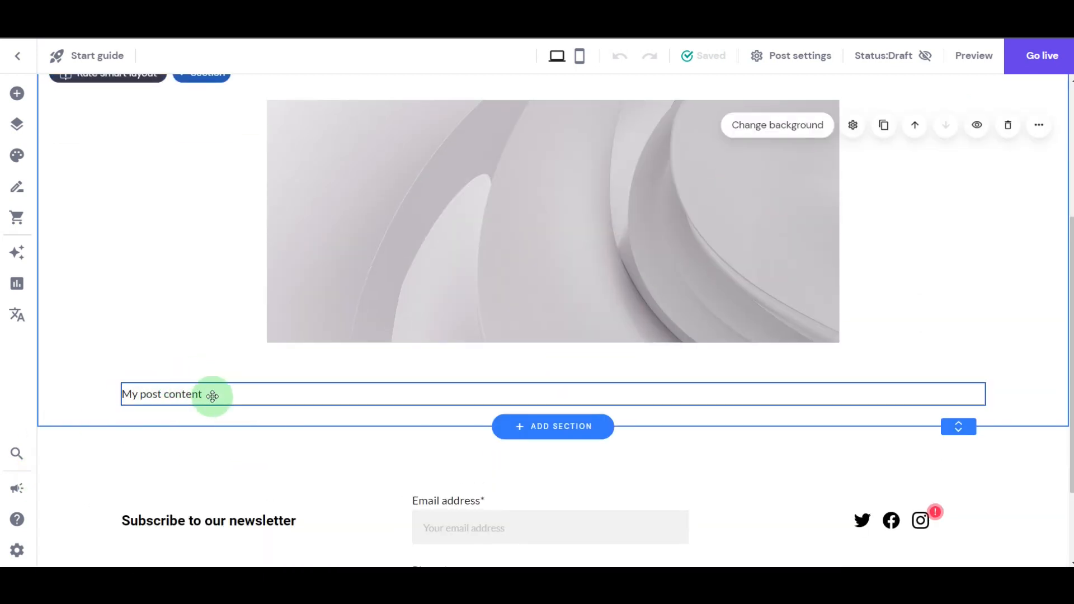
{"action": "scroll", "coordinate": [212, 395], "scroll_direction": "up", "scroll_amount": 2}
{"action": "left_click", "coordinate": [237, 513]}
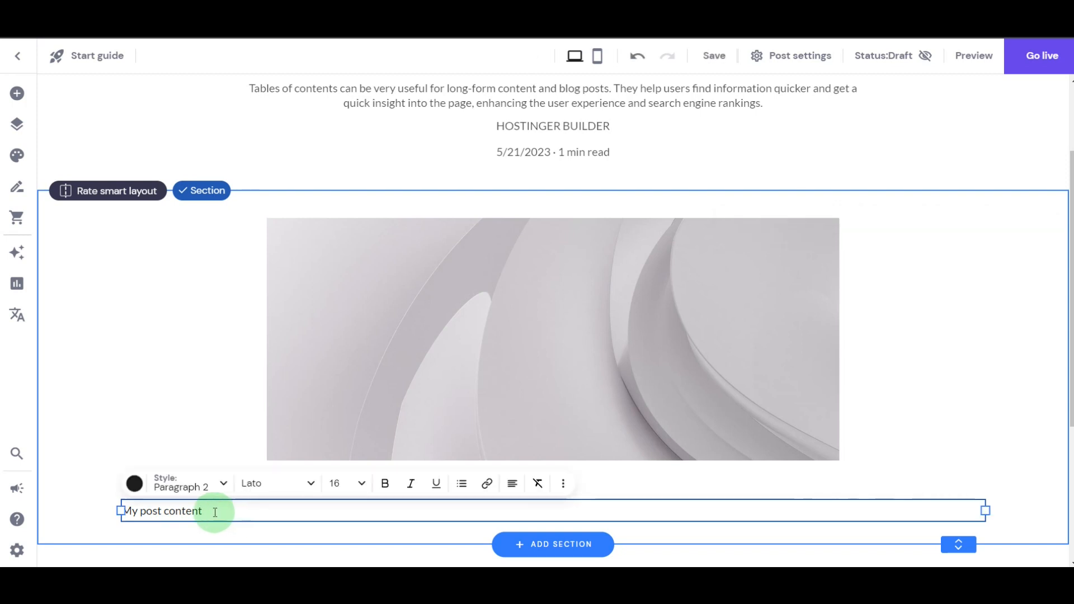
{"action": "left_click_drag", "start_coordinate": [215, 513], "coordinate": [139, 511]}
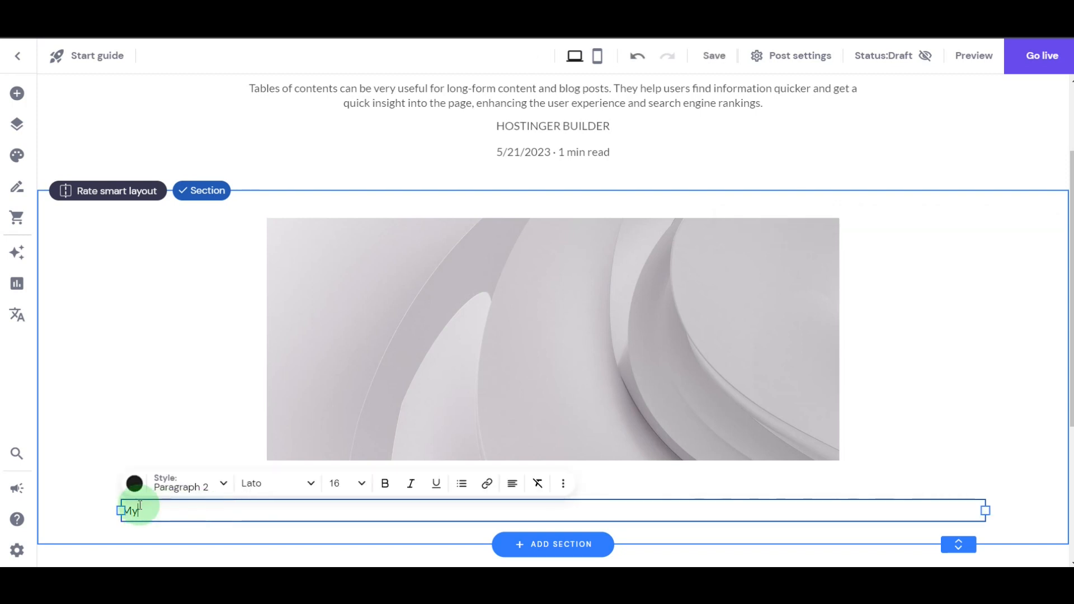
{"action": "key", "text": "ctrl+v"}
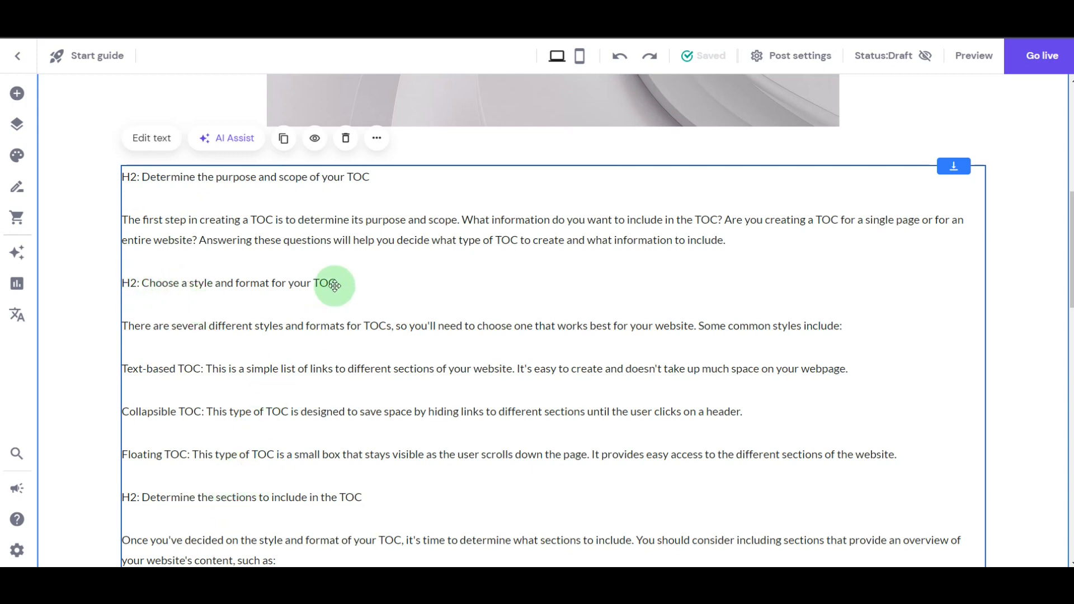
Format the line "H2: Determine the purpose and scope of your TOC" as Heading 2.
{"action": "left_click", "coordinate": [152, 138]}
{"action": "scroll", "coordinate": [266, 205], "scroll_direction": "up", "scroll_amount": 15}
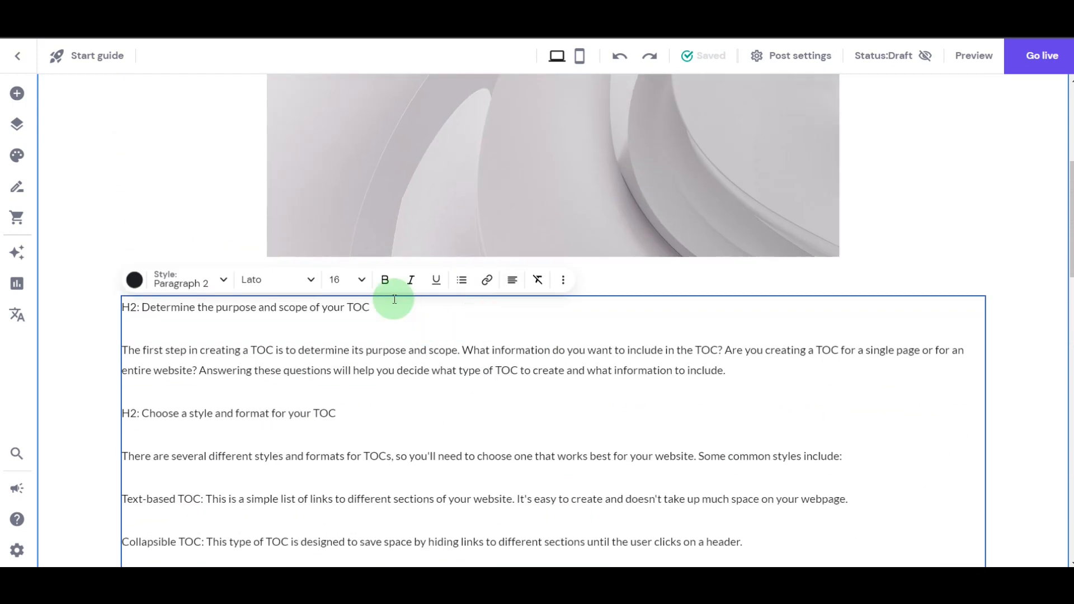
{"action": "left_click_drag", "start_coordinate": [371, 307], "coordinate": [155, 290]}
{"action": "left_click", "coordinate": [201, 287]}
{"action": "left_click", "coordinate": [195, 339]}
{"action": "left_click", "coordinate": [417, 386]}
Apply the Heading 2 style to the line "H2: Choose a style and format for your TOC".
{"action": "scroll", "coordinate": [417, 359], "scroll_direction": "down", "scroll_amount": 4}
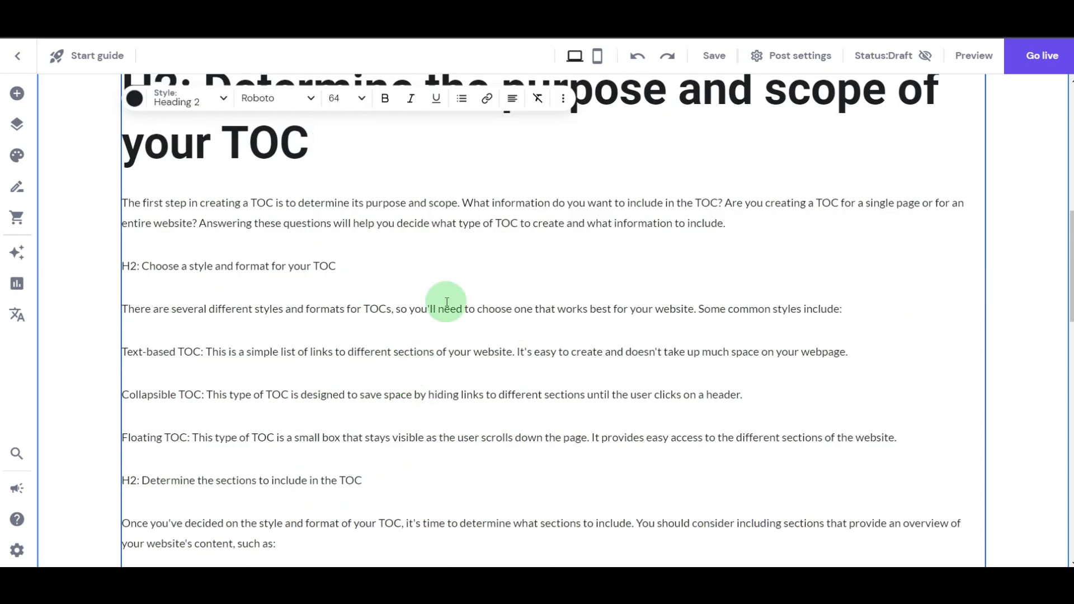
{"action": "left_click_drag", "start_coordinate": [355, 270], "coordinate": [123, 268]}
{"action": "left_click", "coordinate": [192, 99]}
{"action": "left_click", "coordinate": [195, 158]}
{"action": "left_click", "coordinate": [279, 345]}
Turn the Text-based, Collapsible and Floating TOC paragraphs into a bulleted list.
{"action": "scroll", "coordinate": [307, 334], "scroll_direction": "down", "scroll_amount": 4}
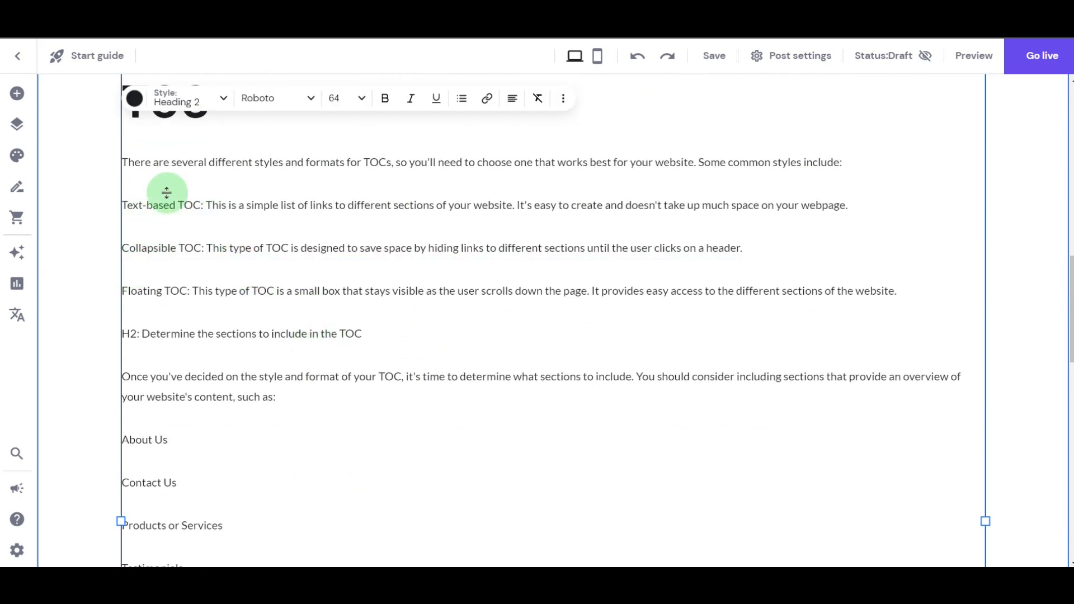
{"action": "left_click_drag", "start_coordinate": [914, 294], "coordinate": [107, 203]}
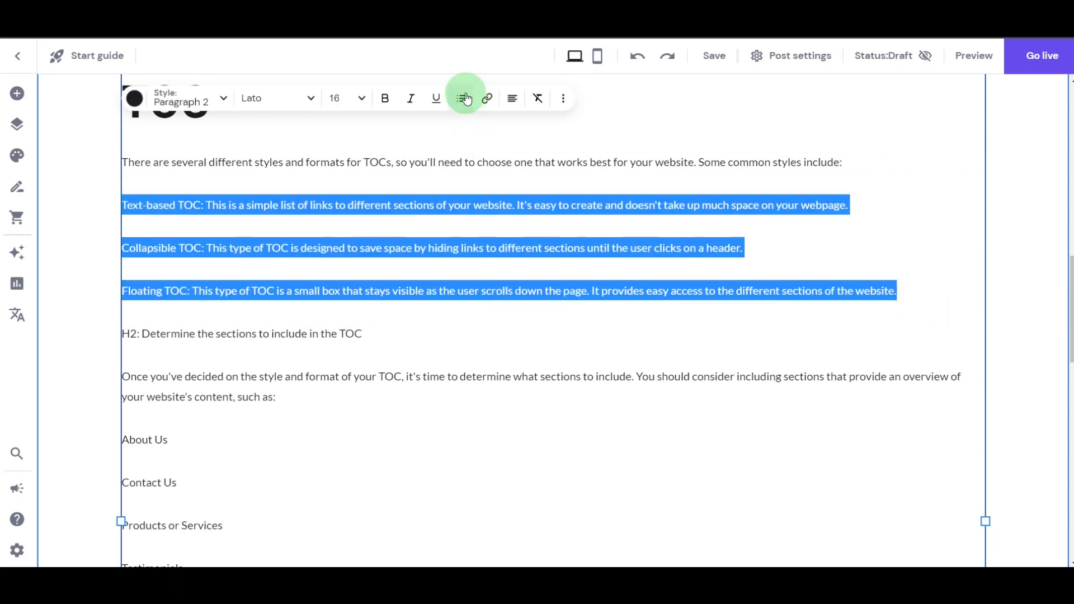
{"action": "left_click", "coordinate": [462, 98]}
{"action": "left_click", "coordinate": [447, 132]}
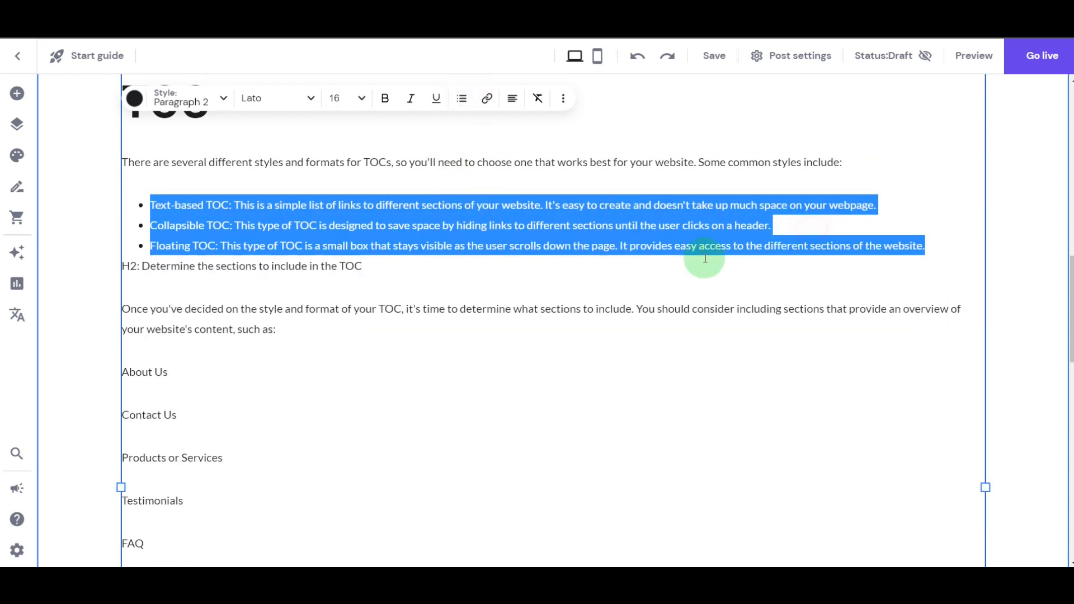
Add blank space after the Floating TOC bullet and format "H2: Determine the sections to include in the TOC" as Heading 2.
{"action": "left_click", "coordinate": [748, 226]}
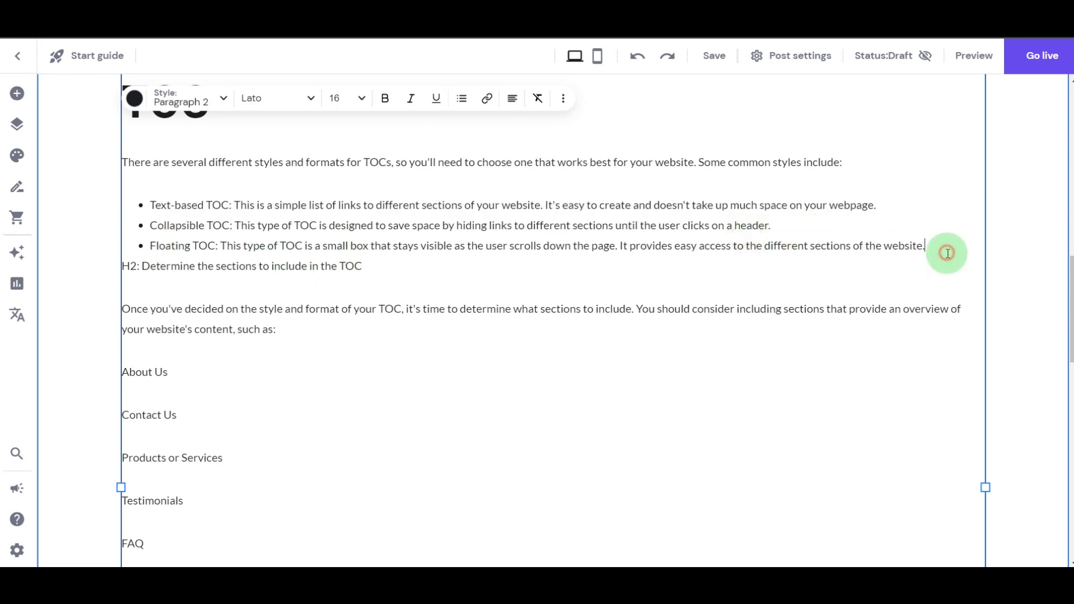
{"action": "key", "text": "Return"}
{"action": "key", "text": "Return"}
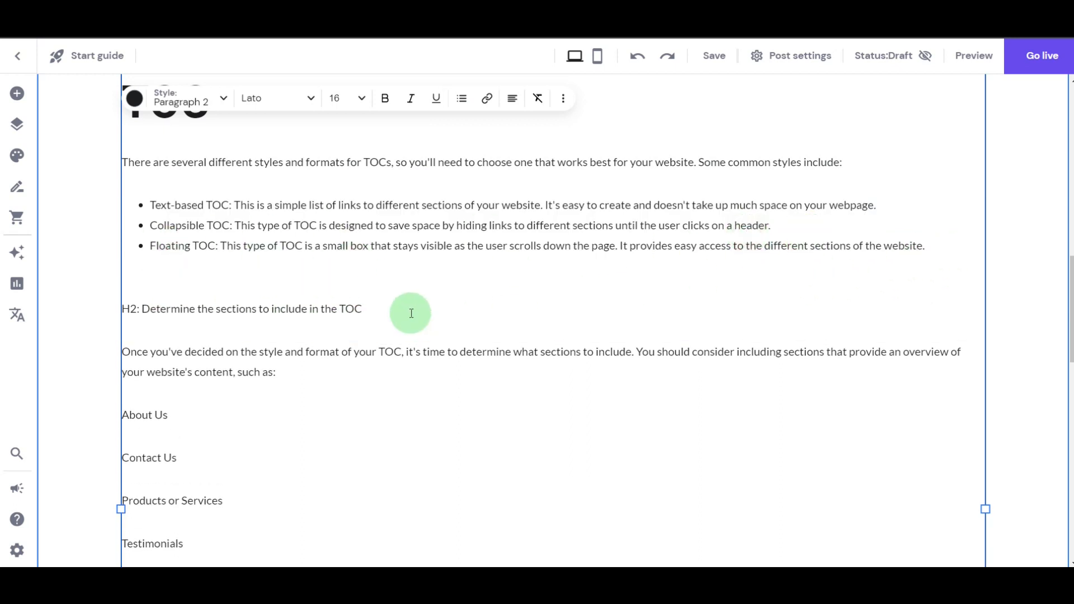
{"action": "left_click_drag", "start_coordinate": [411, 313], "coordinate": [111, 310]}
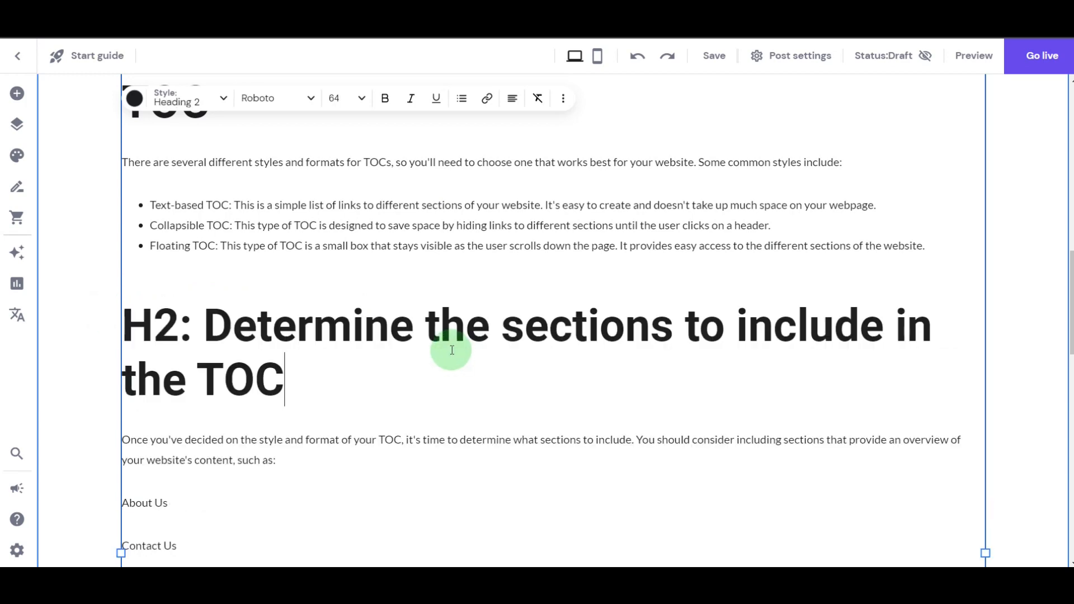
Turn the lines from "About Us" through "Reviews" into a bulleted list.
{"action": "scroll", "coordinate": [451, 349], "scroll_direction": "down", "scroll_amount": 4}
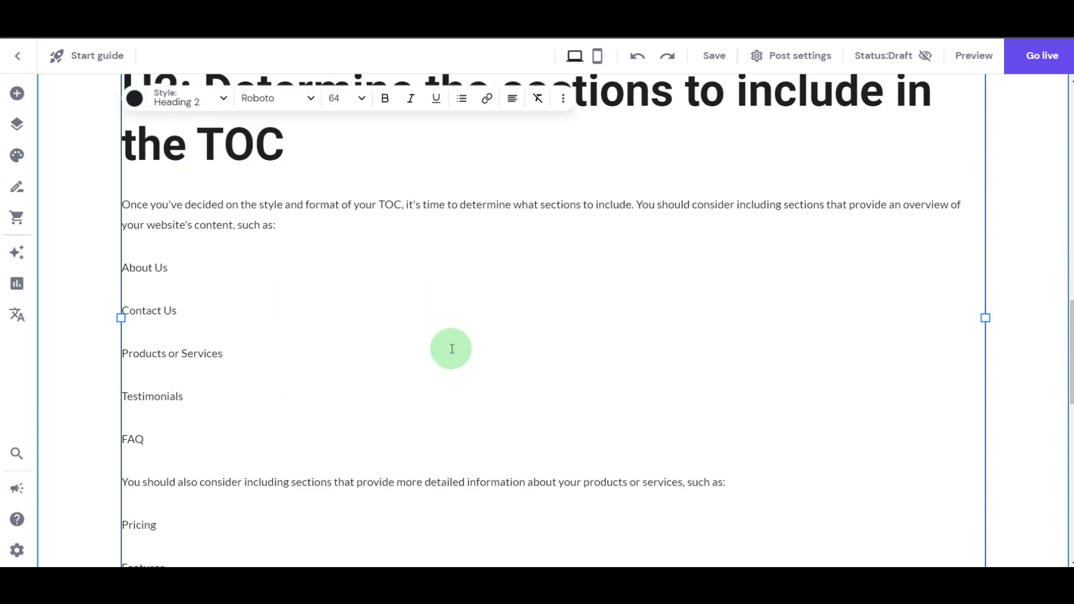
{"action": "scroll", "coordinate": [263, 319], "scroll_direction": "down", "scroll_amount": 2}
{"action": "scroll", "coordinate": [270, 343], "scroll_direction": "down", "scroll_amount": 2}
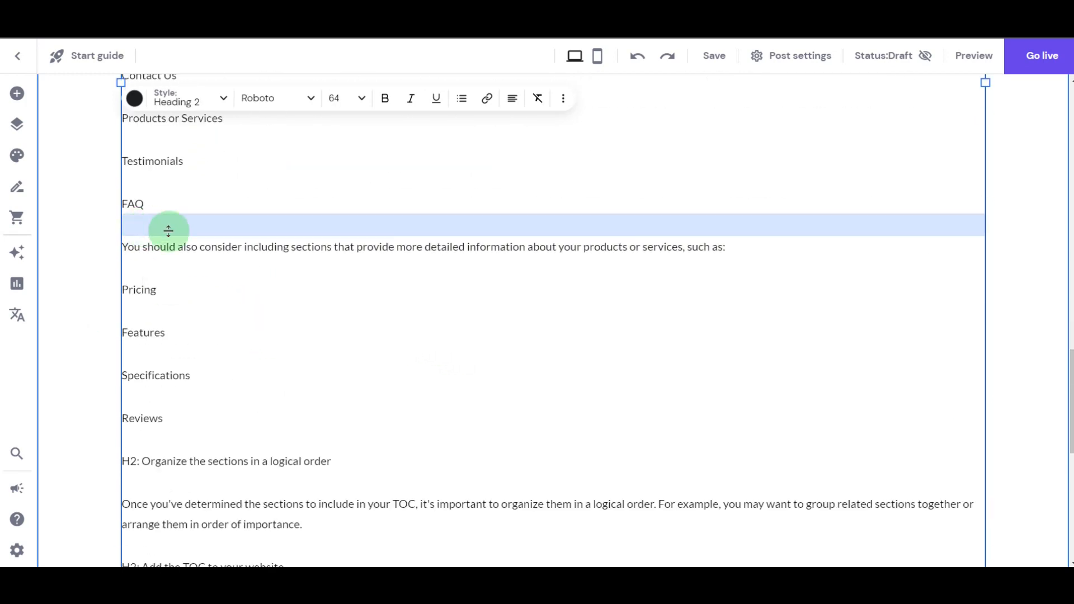
{"action": "left_click_drag", "start_coordinate": [167, 431], "coordinate": [103, 319]}
{"action": "left_click", "coordinate": [510, 96]}
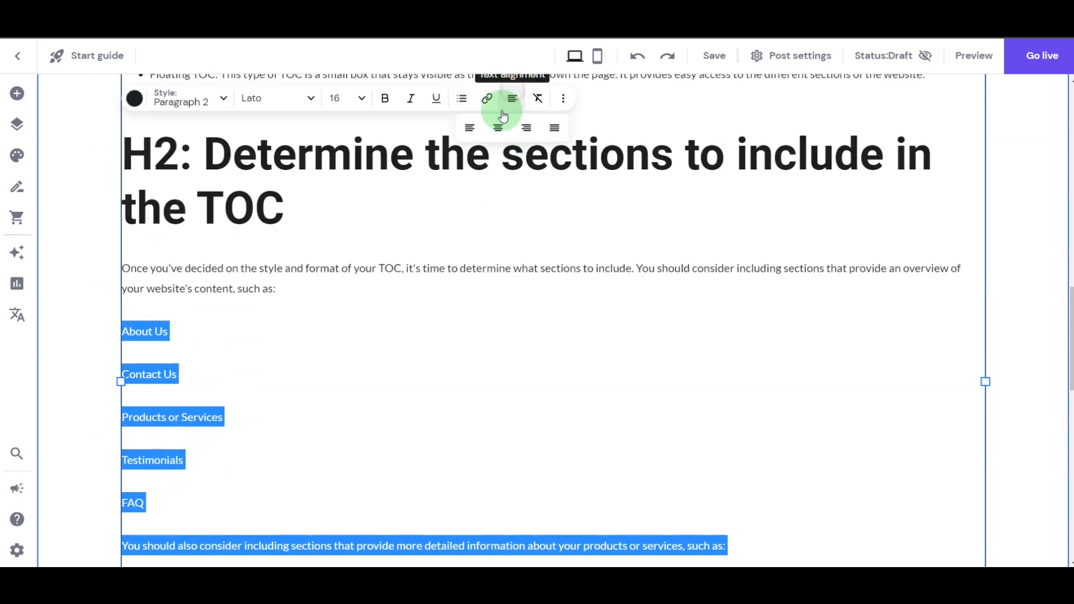
{"action": "left_click", "coordinate": [462, 98]}
{"action": "left_click", "coordinate": [446, 126]}
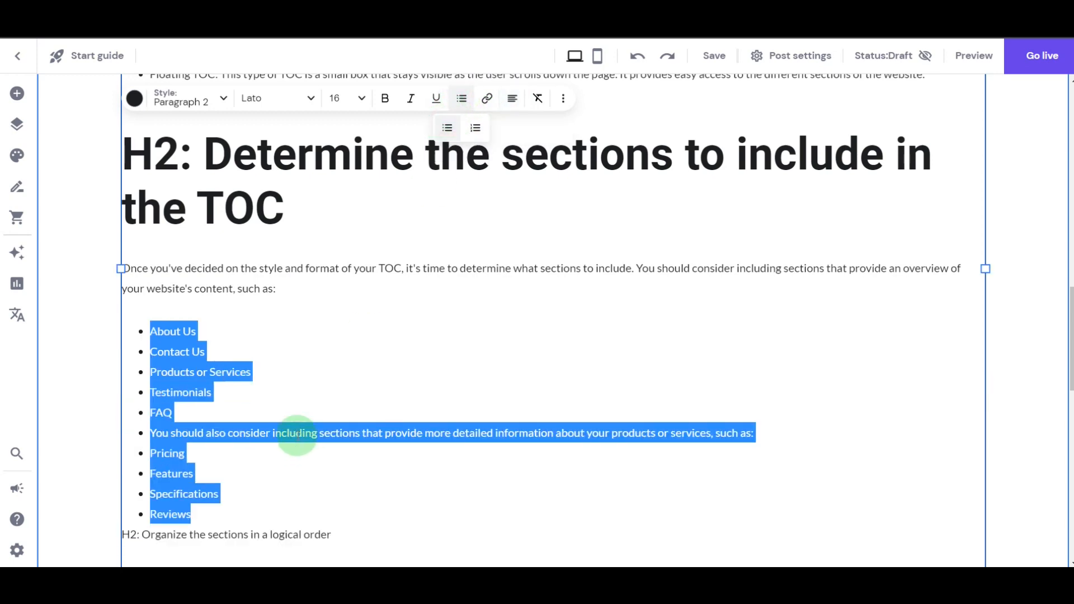
{"action": "left_click", "coordinate": [319, 367]}
Insert blank space between the "Reviews" bullet and the "H2: Organize the sections in a logical order" line, and leave text editing.
{"action": "scroll", "coordinate": [319, 367], "scroll_direction": "down", "scroll_amount": 4}
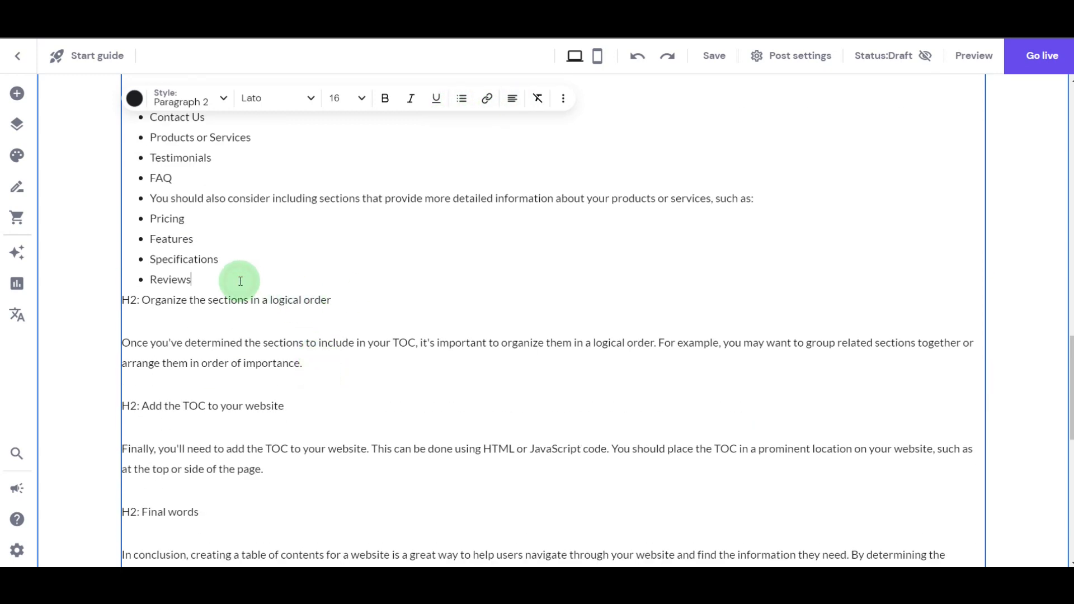
{"action": "key", "text": "Return"}
{"action": "key", "text": "Return"}
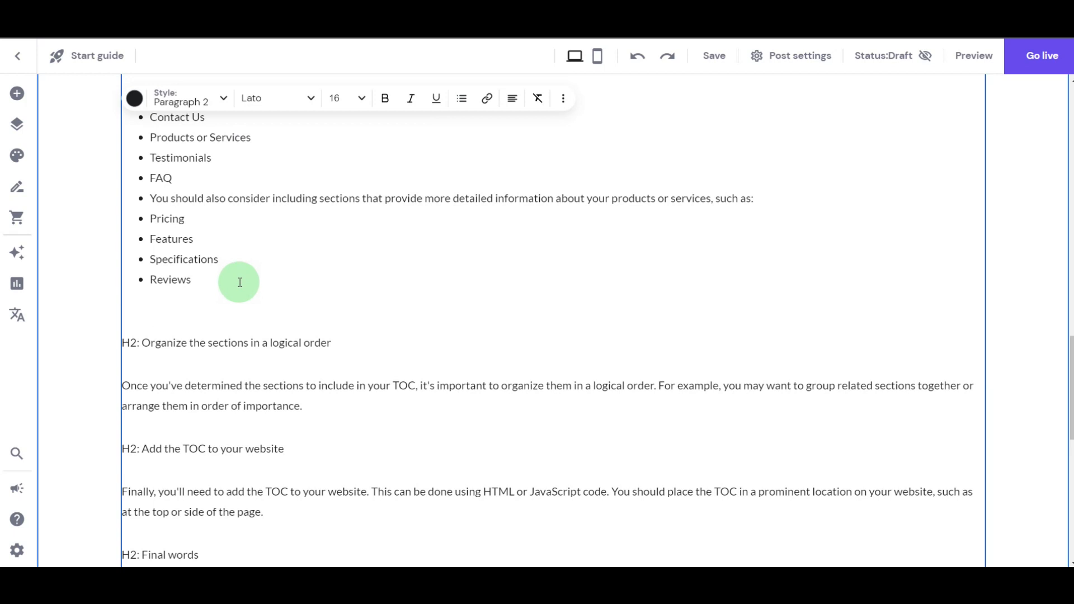
{"action": "left_click", "coordinate": [761, 218]}
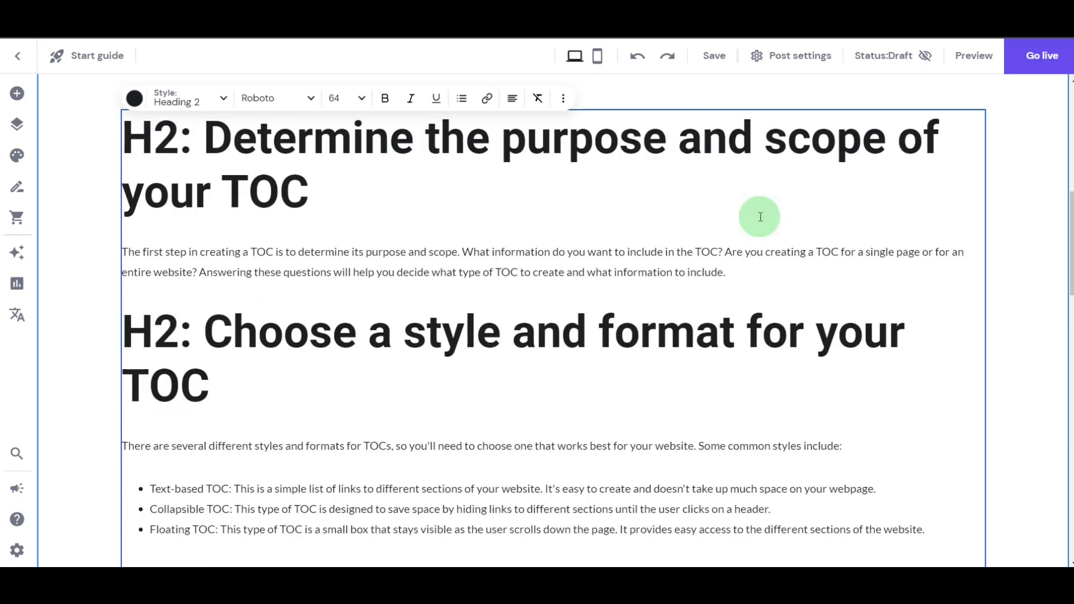
{"action": "left_click", "coordinate": [1072, 218]}
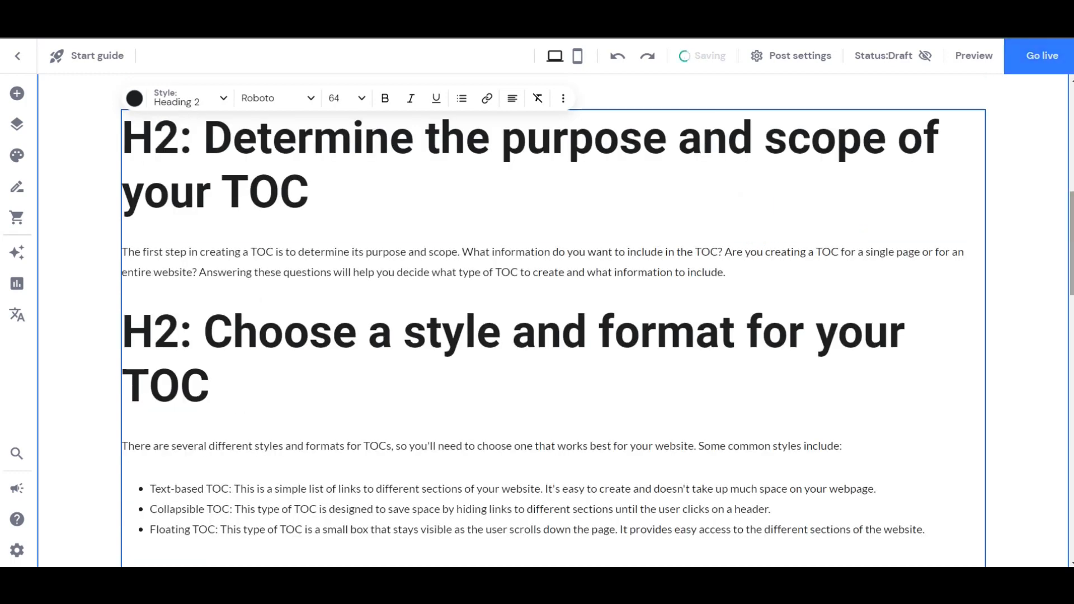
{"action": "left_click", "coordinate": [1010, 258]}
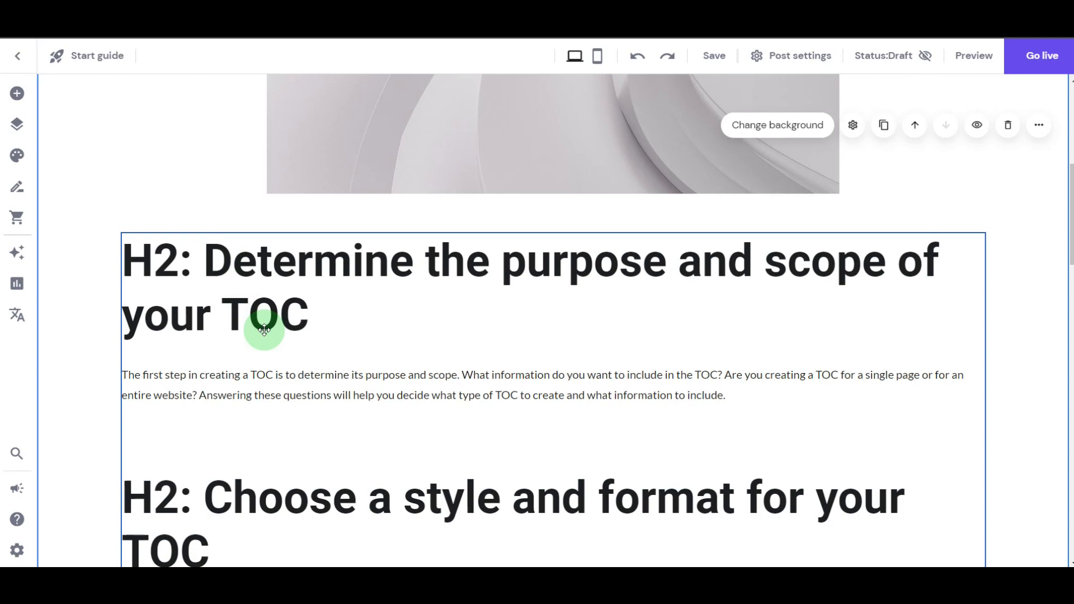
Add several blank lines after the paragraph on determining the TOC's purpose and scope to make room for an image.
{"action": "double_click", "coordinate": [748, 403]}
{"action": "scroll", "coordinate": [769, 336], "scroll_direction": "up", "scroll_amount": 4}
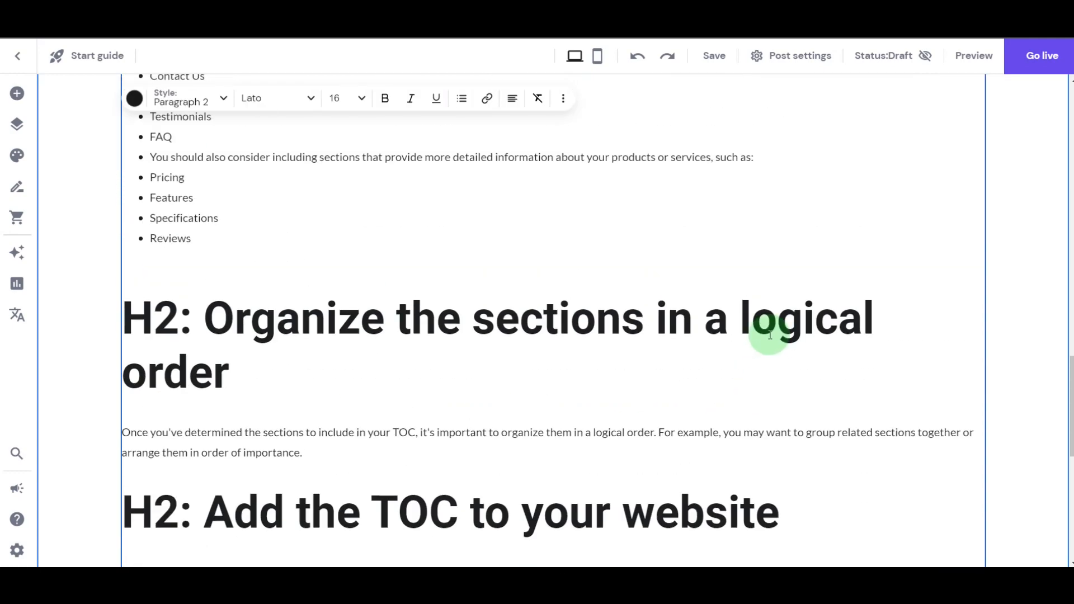
{"action": "scroll", "coordinate": [770, 336], "scroll_direction": "up", "scroll_amount": 10}
{"action": "scroll", "coordinate": [845, 371], "scroll_direction": "up", "scroll_amount": 4}
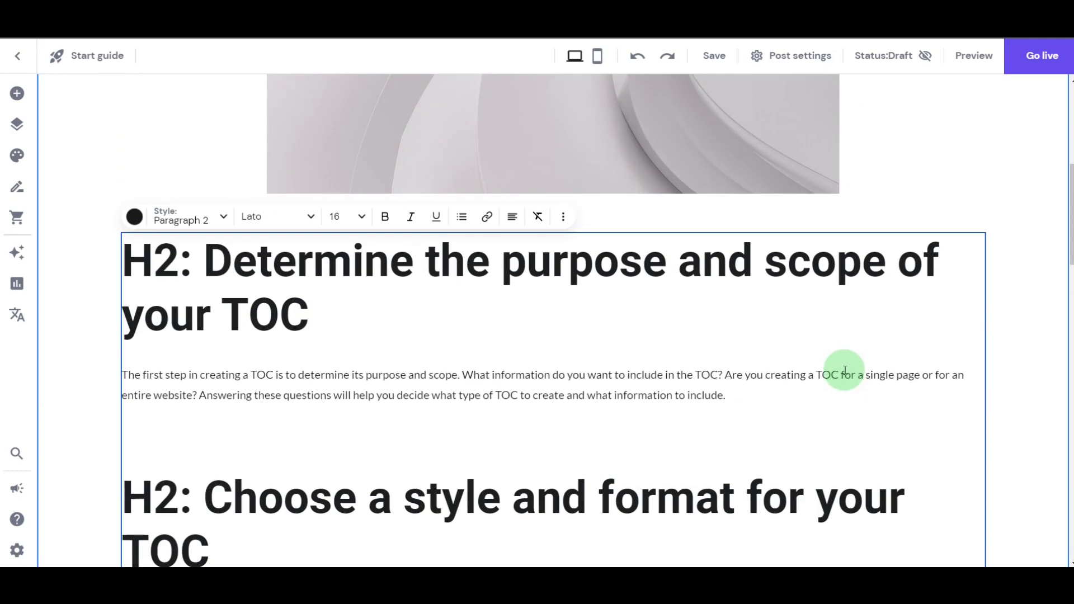
{"action": "left_click", "coordinate": [765, 385]}
{"action": "key", "text": "Return"}
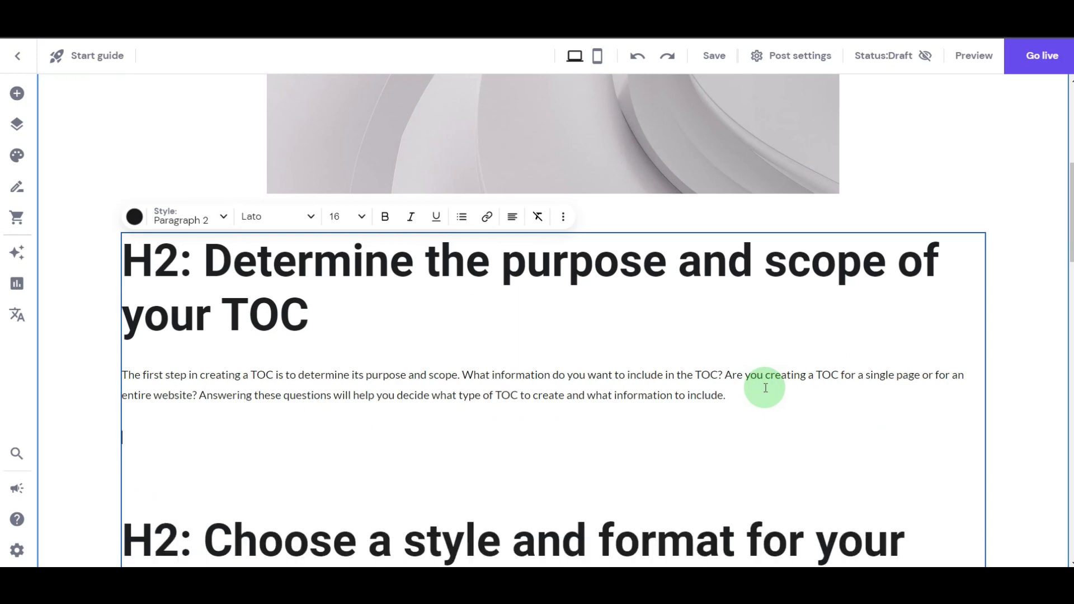
{"action": "key", "text": "Return"}
{"action": "scroll", "coordinate": [154, 216], "scroll_direction": "down", "scroll_amount": 4}
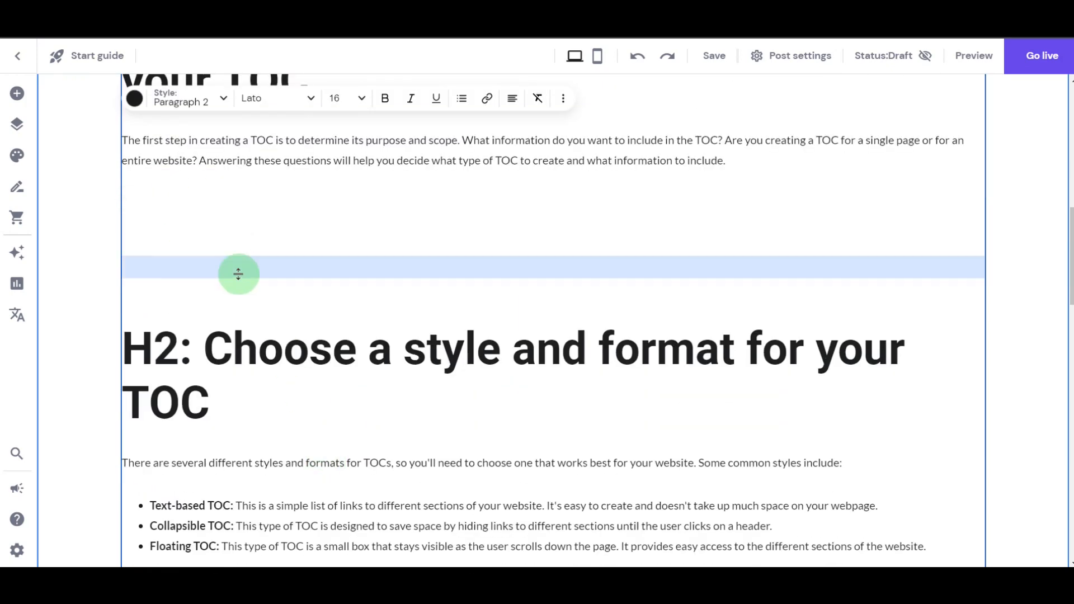
{"action": "key", "text": "Return"}
{"action": "key", "text": "Return"}
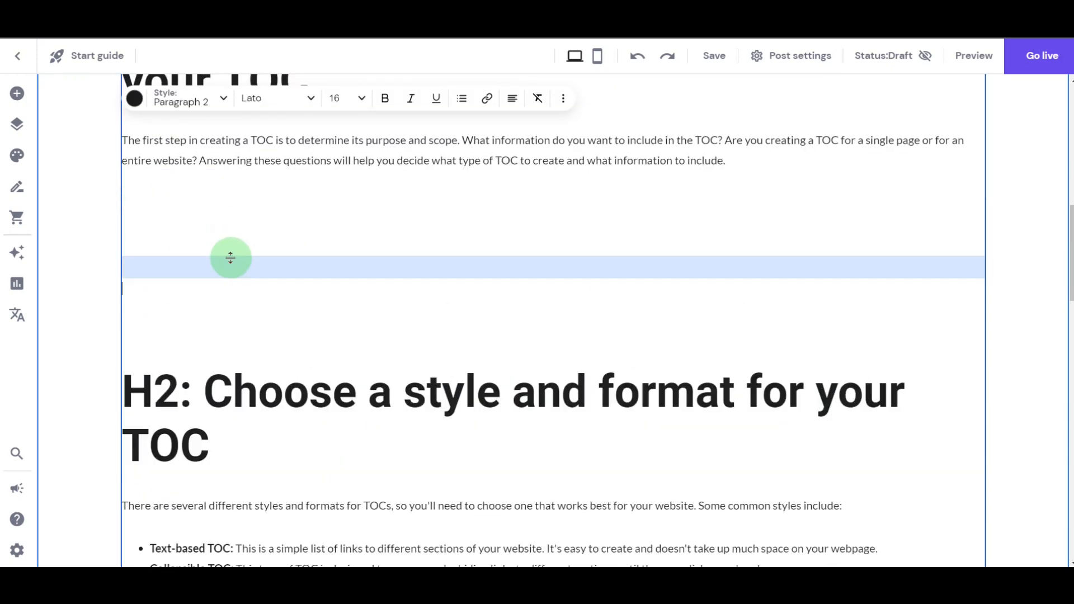
Insert an image element and move it into the gap below the purpose and scope paragraph.
{"action": "left_click", "coordinate": [17, 94]}
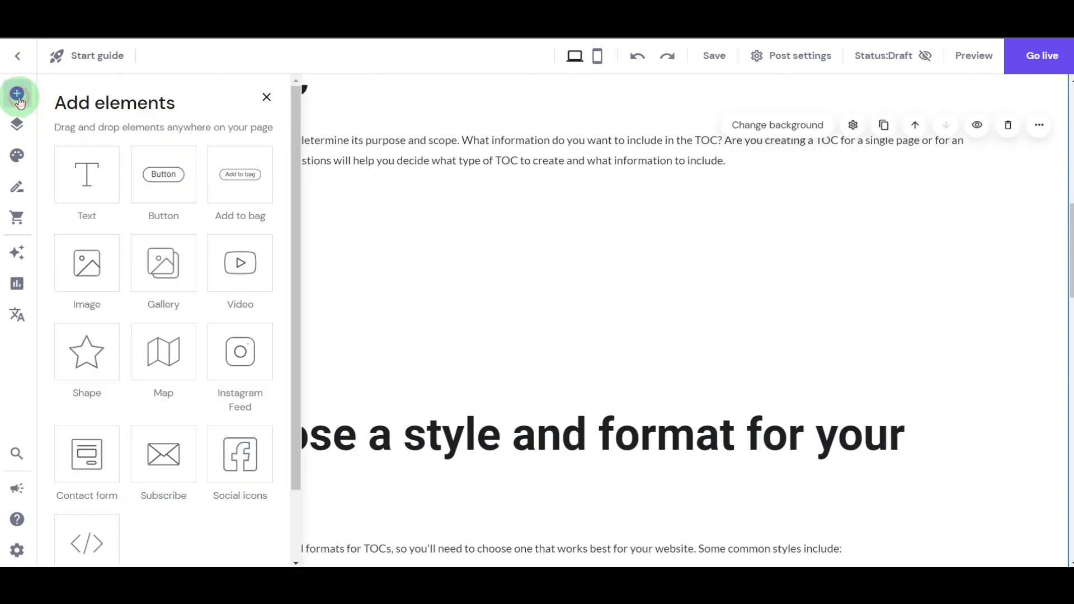
{"action": "left_click", "coordinate": [81, 287]}
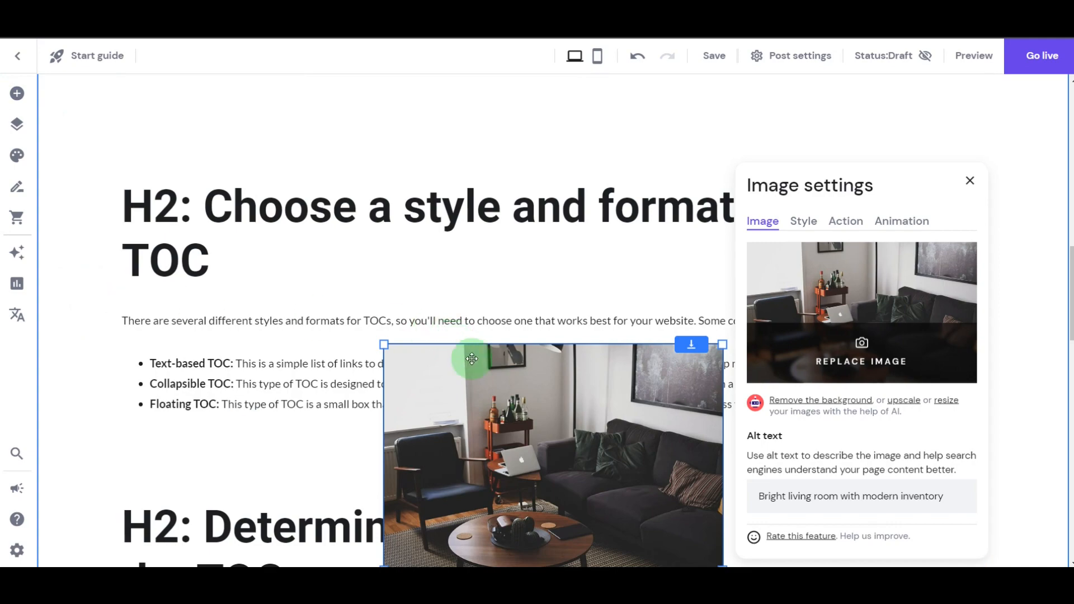
{"action": "left_click_drag", "start_coordinate": [470, 357], "coordinate": [405, 173]}
{"action": "scroll", "coordinate": [279, 336], "scroll_direction": "up", "scroll_amount": 4}
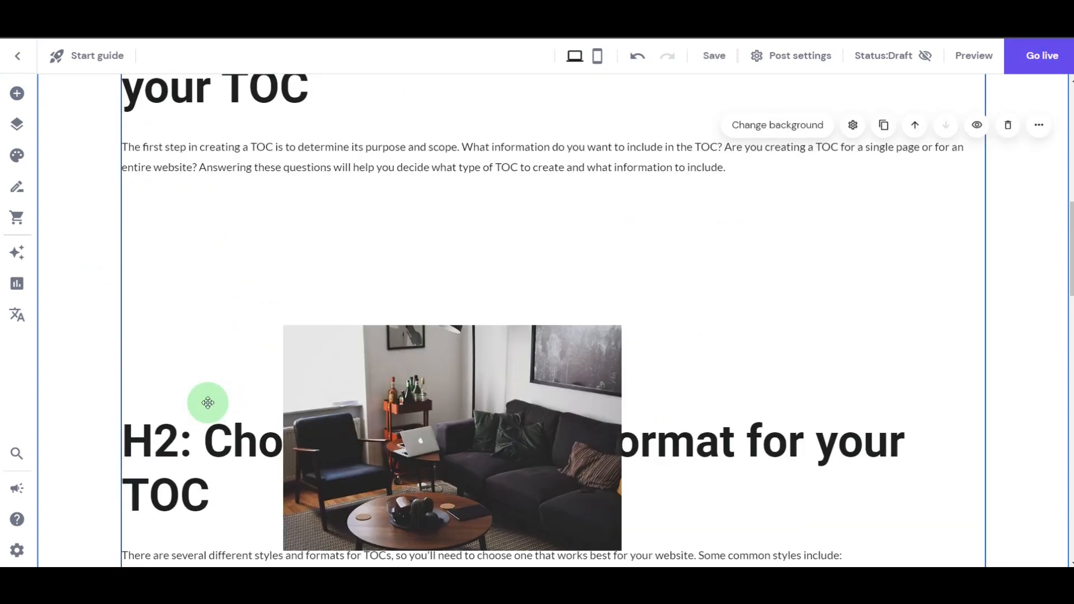
{"action": "left_click_drag", "start_coordinate": [467, 442], "coordinate": [274, 330]}
Add two blank lines before the "H2: Choose a style and format for your TOC" heading so it clears the image.
{"action": "left_click", "coordinate": [144, 479]}
{"action": "key", "text": "Left"}
{"action": "key", "text": "Return"}
{"action": "key", "text": "Return"}
Enlarge the living room image in width and height and centre it between the purpose paragraph and the "Choose a style" heading.
{"action": "left_click_drag", "start_coordinate": [462, 346], "coordinate": [702, 341]}
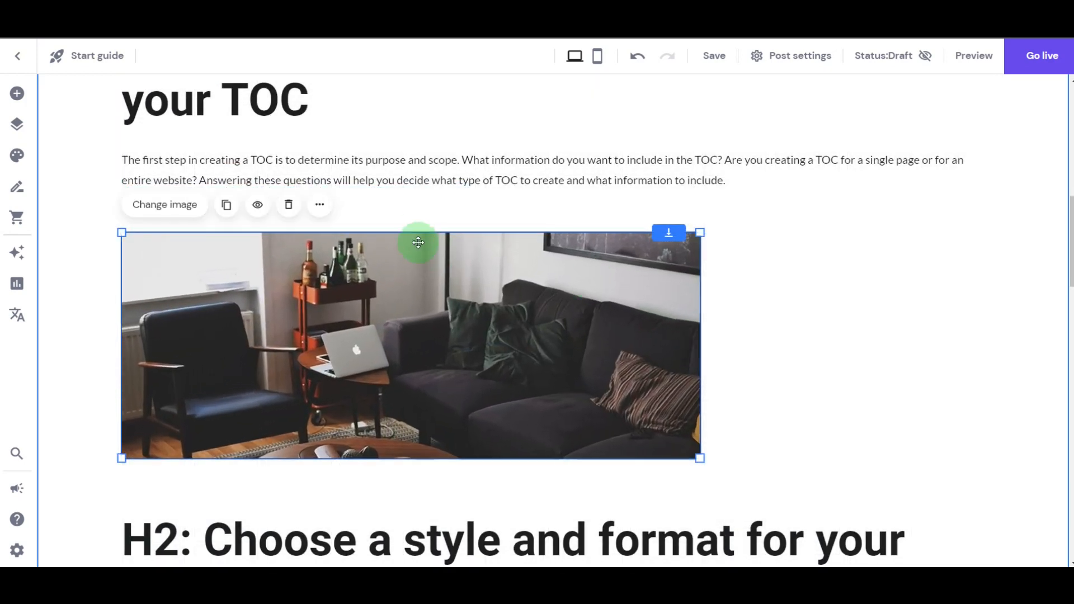
{"action": "left_click_drag", "start_coordinate": [416, 232], "coordinate": [415, 202]}
{"action": "left_click", "coordinate": [408, 464]}
{"action": "left_click", "coordinate": [408, 459]}
{"action": "left_click_drag", "start_coordinate": [403, 460], "coordinate": [524, 355]}
{"action": "left_click", "coordinate": [920, 316]}
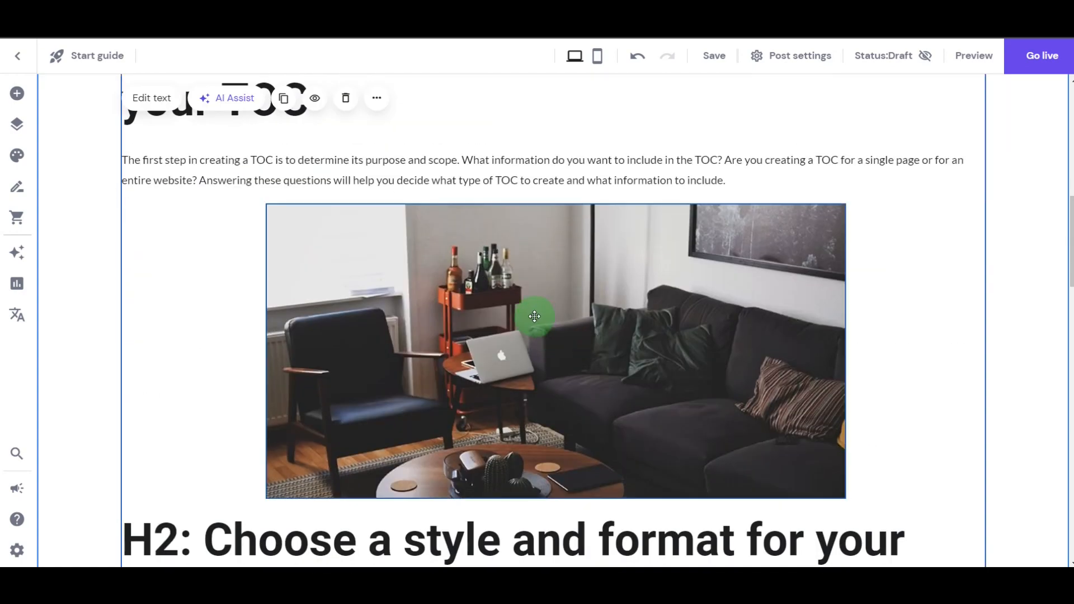
Replace the living room picture with the how-table-of-content… PNG from the media library and close the image settings.
{"action": "left_click", "coordinate": [491, 330]}
{"action": "left_click", "coordinate": [310, 177]}
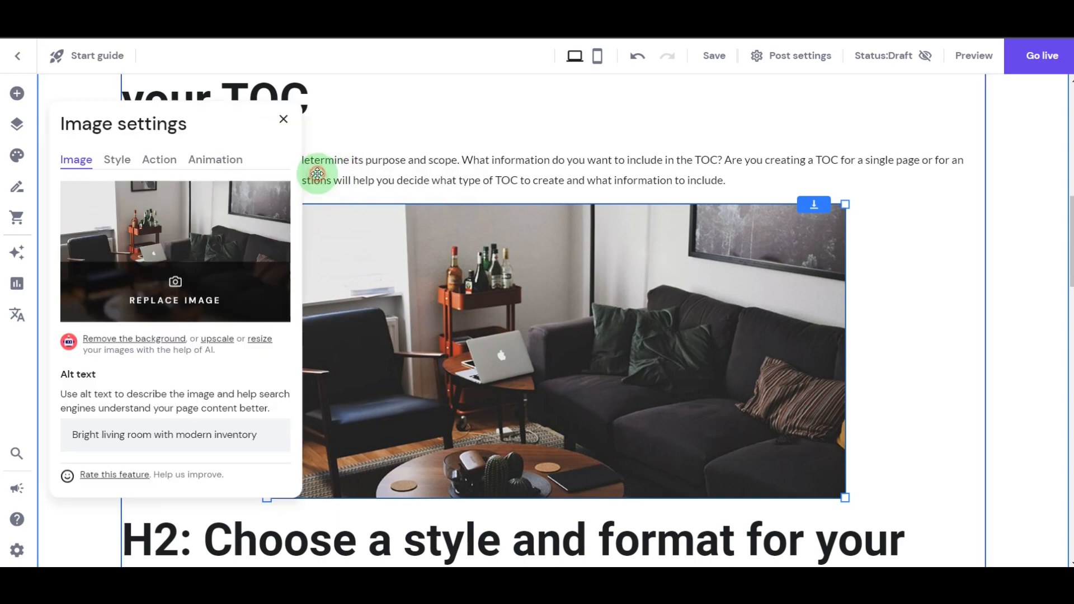
{"action": "left_click", "coordinate": [204, 298]}
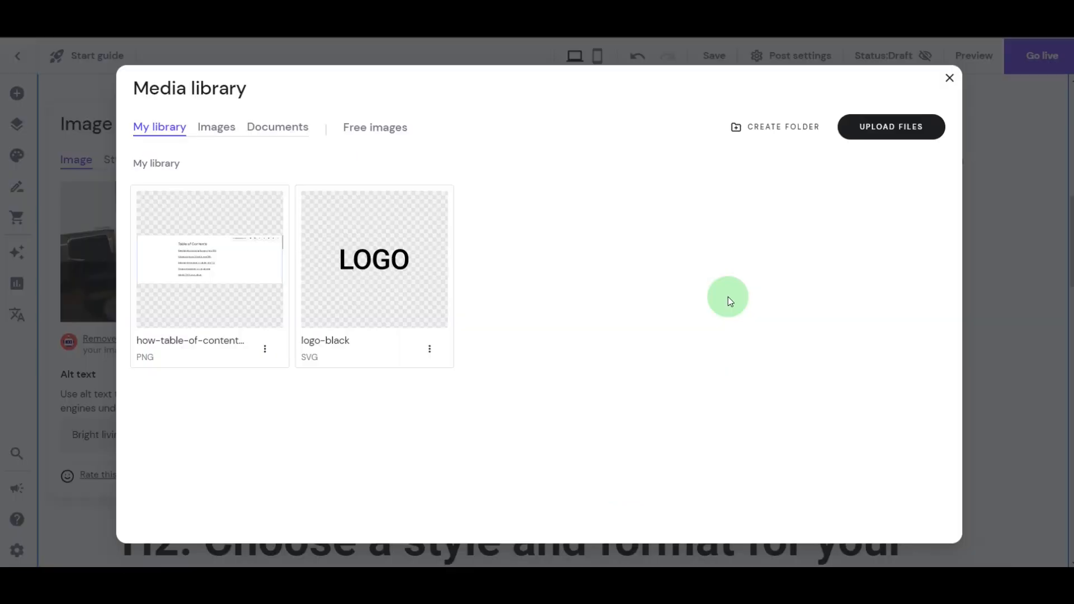
{"action": "mouse_move", "coordinate": [211, 319]}
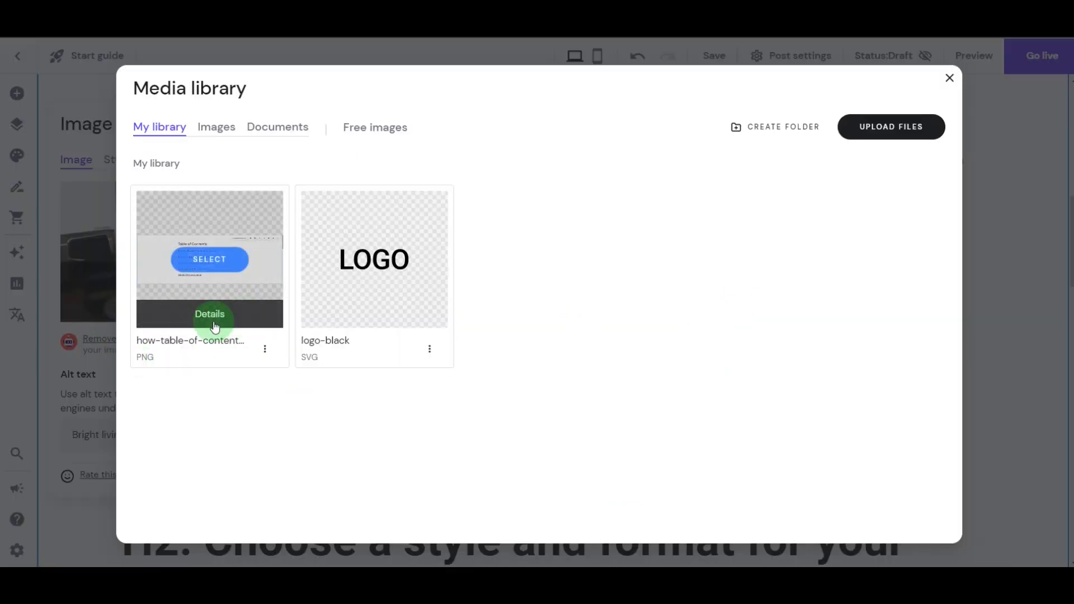
{"action": "left_click", "coordinate": [197, 272]}
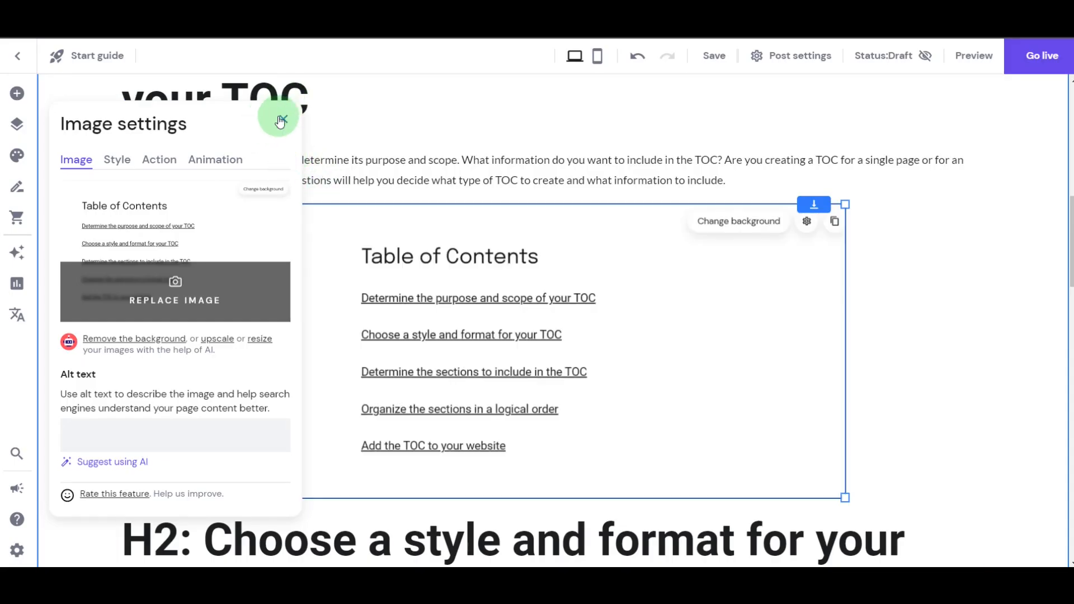
{"action": "left_click", "coordinate": [284, 119]}
{"action": "left_click", "coordinate": [341, 295]}
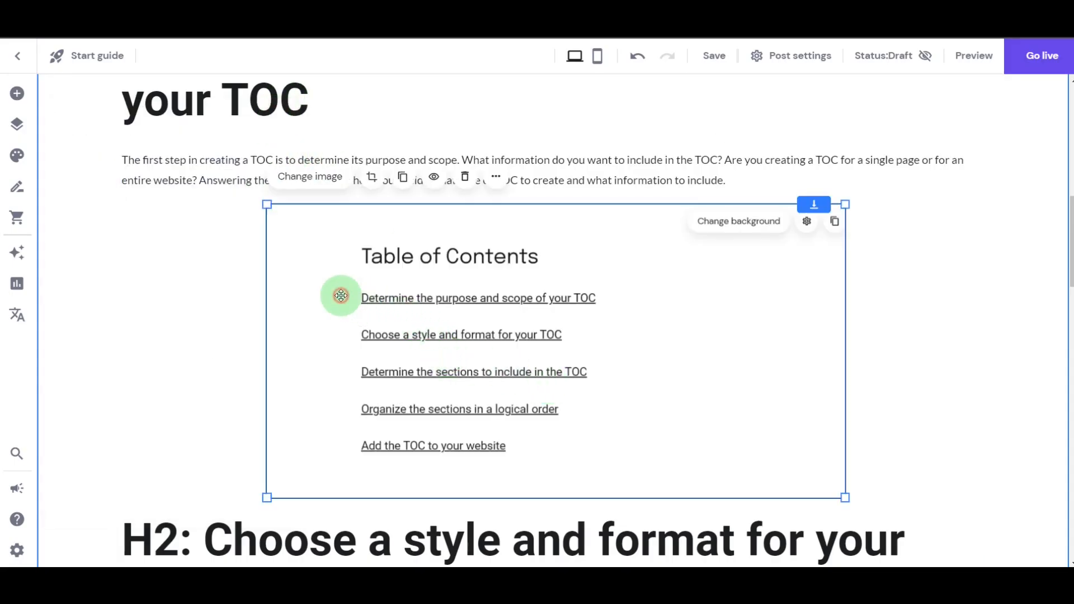
{"action": "left_click", "coordinate": [739, 177]}
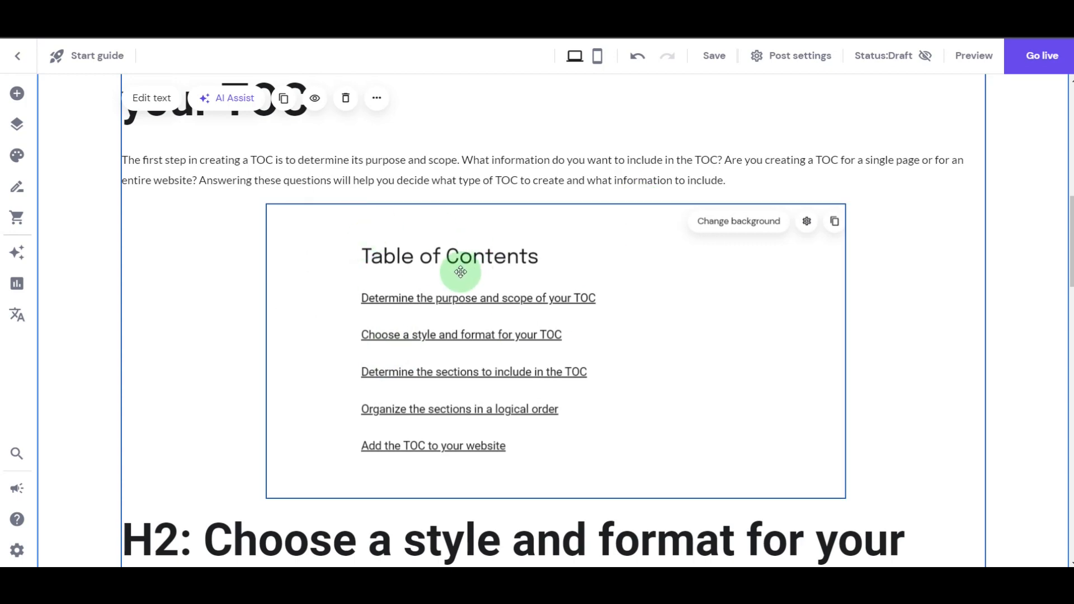
{"action": "scroll", "coordinate": [480, 220], "scroll_direction": "down", "scroll_amount": 4}
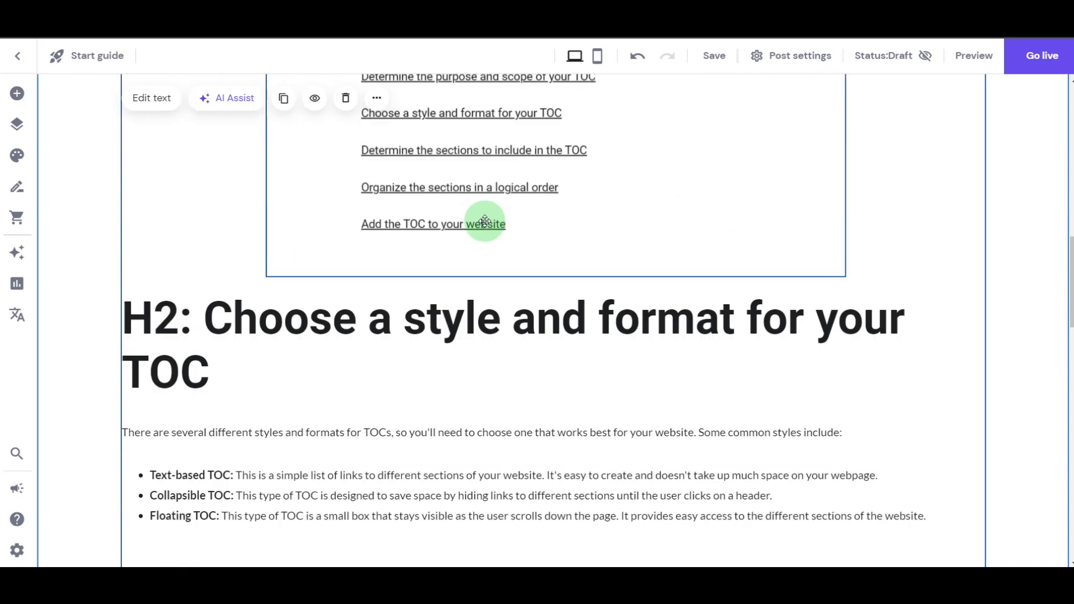
{"action": "scroll", "coordinate": [491, 215], "scroll_direction": "down", "scroll_amount": 4}
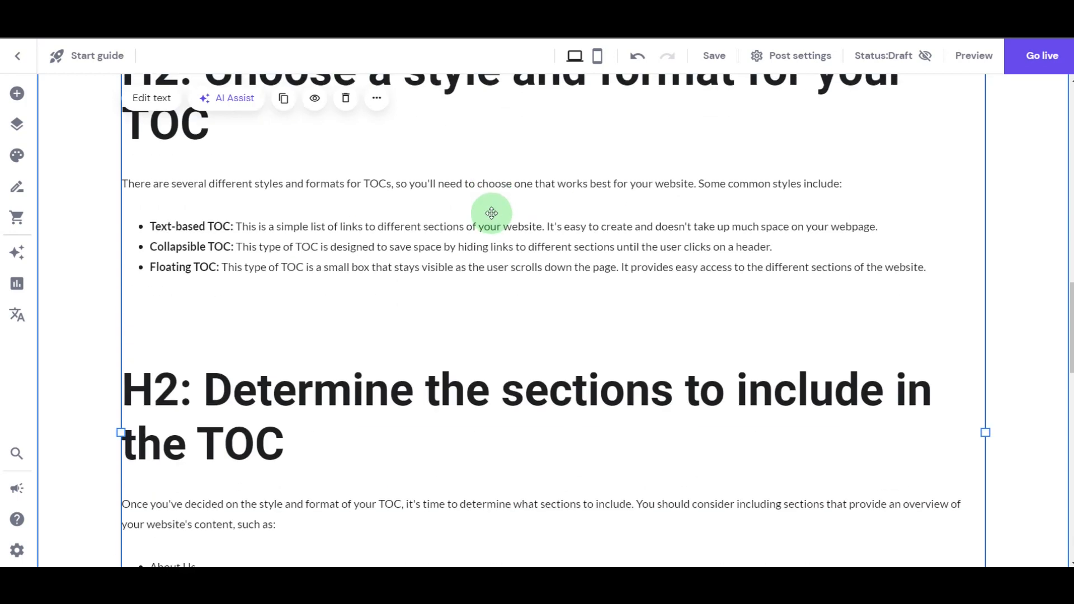
Set the "About Us" list item's link to a web address opening in a new tab, turn off nofollow, and save the link settings.
{"action": "scroll", "coordinate": [343, 240], "scroll_direction": "down", "scroll_amount": 4}
{"action": "scroll", "coordinate": [347, 249], "scroll_direction": "down", "scroll_amount": 4}
{"action": "scroll", "coordinate": [342, 268], "scroll_direction": "up", "scroll_amount": 4}
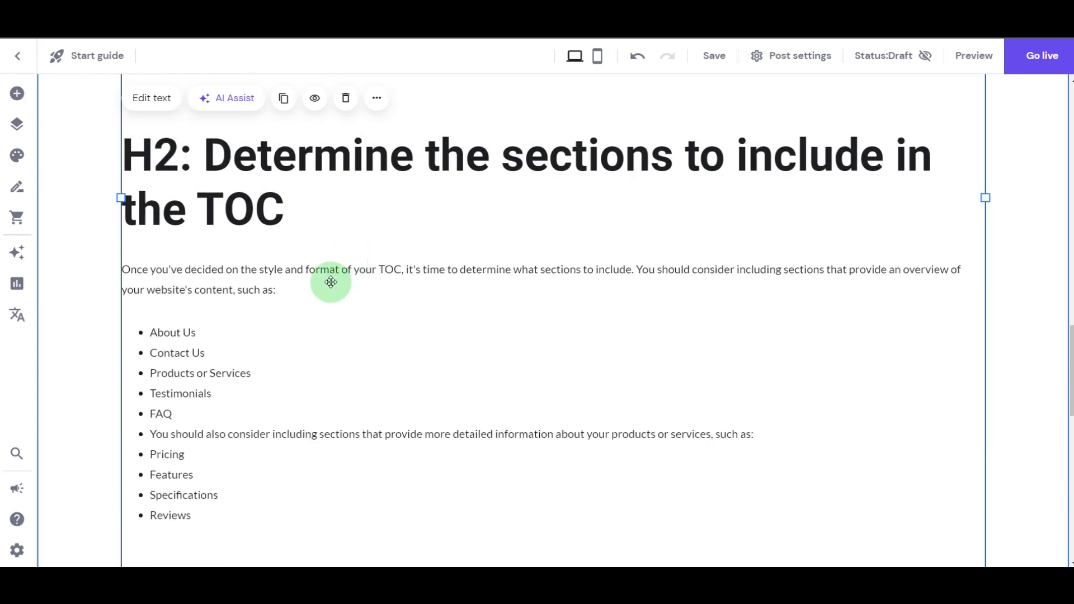
{"action": "left_click", "coordinate": [168, 333]}
{"action": "left_click_drag", "start_coordinate": [205, 290], "coordinate": [127, 290]}
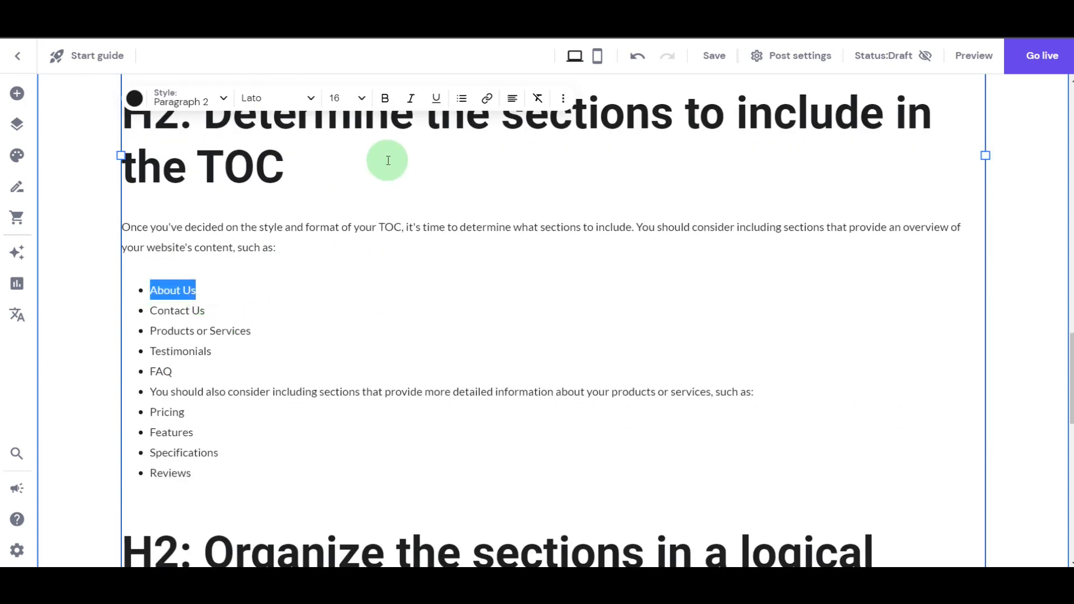
{"action": "left_click", "coordinate": [487, 98]}
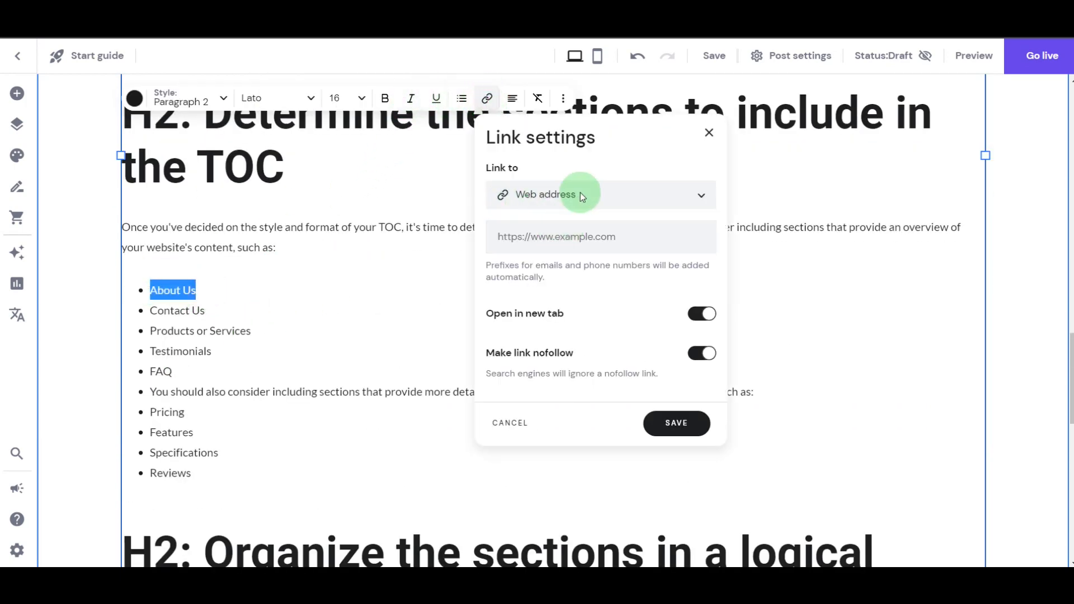
{"action": "left_click", "coordinate": [532, 238]}
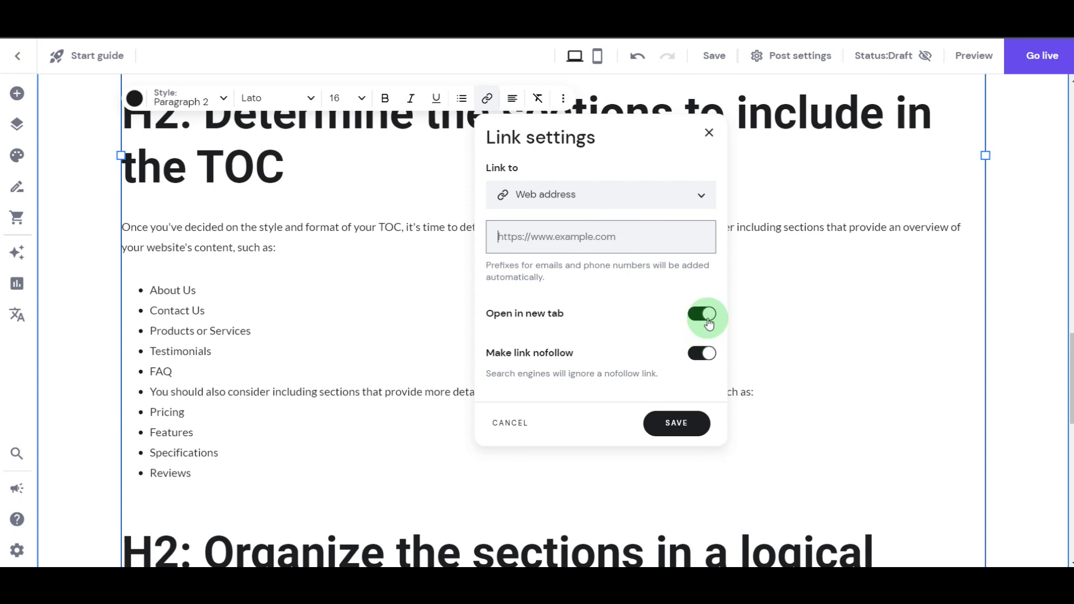
{"action": "left_click", "coordinate": [685, 332]}
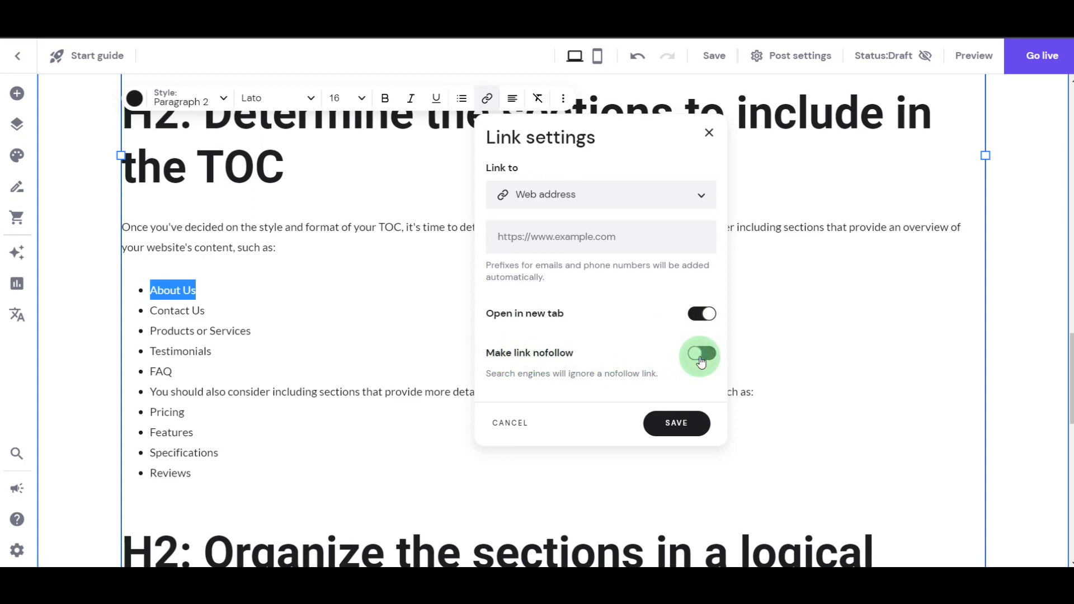
{"action": "left_click", "coordinate": [672, 423]}
Preview the TOC blog post in desktop view and look through it from the title to the "Final words" section.
{"action": "left_click", "coordinate": [348, 301]}
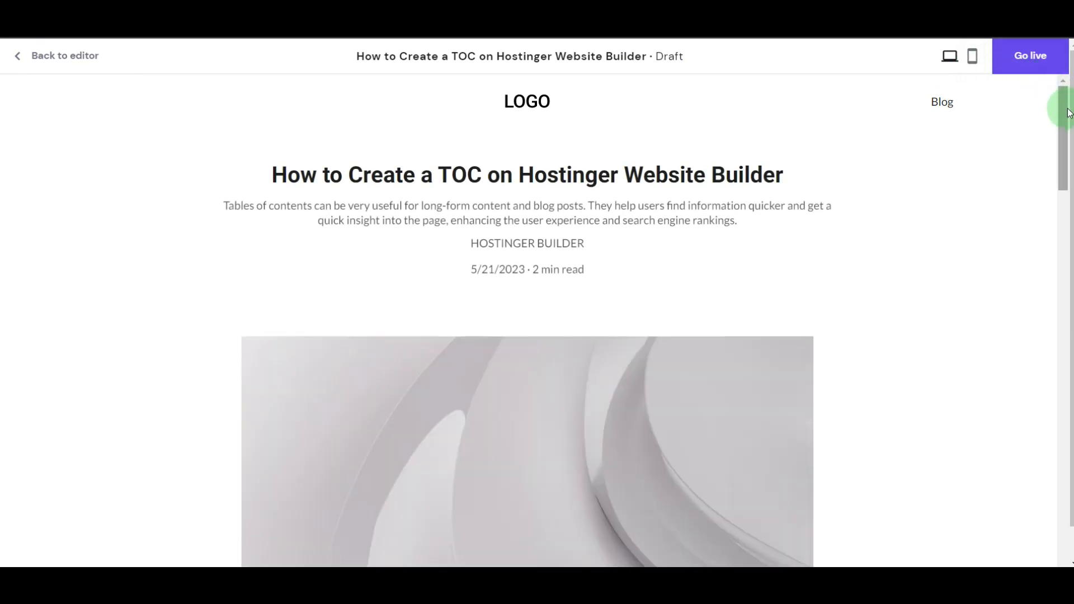
{"action": "left_click_drag", "start_coordinate": [1068, 112], "coordinate": [1058, 489]}
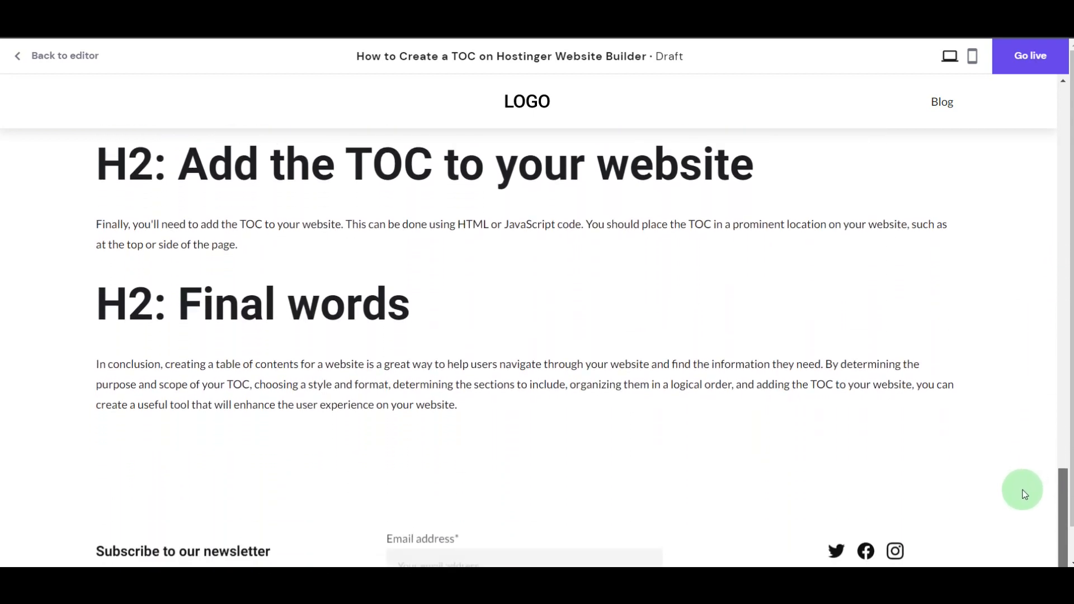